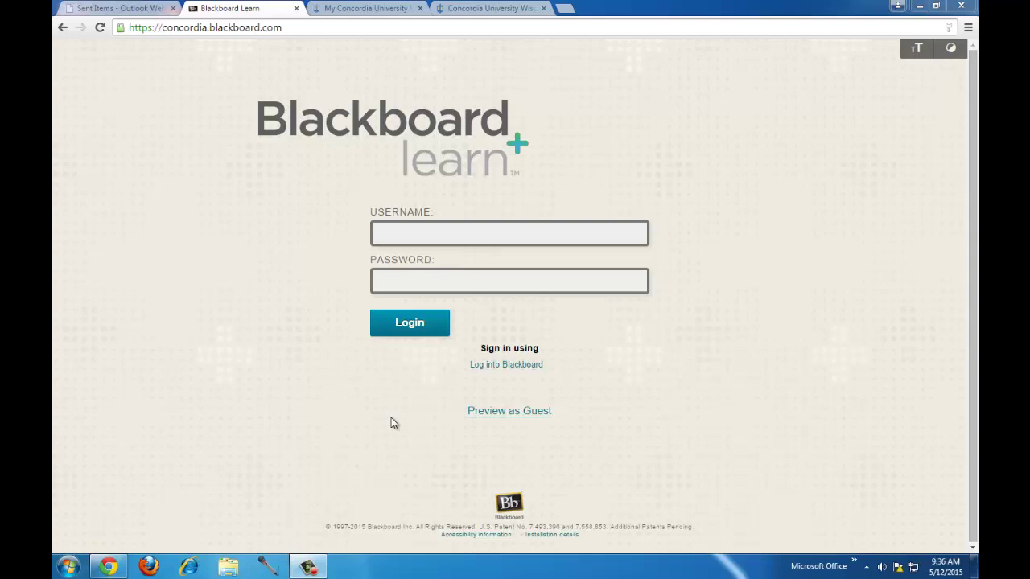
- Go to concordia.blackboard.com to reach the Blackboard Learn login page
click(306, 26)
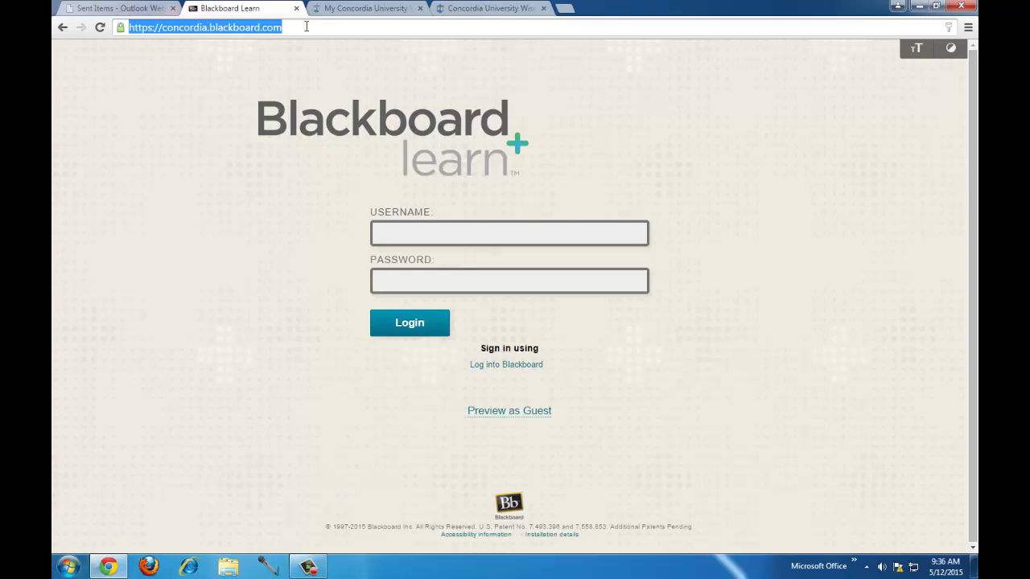
text(conc)
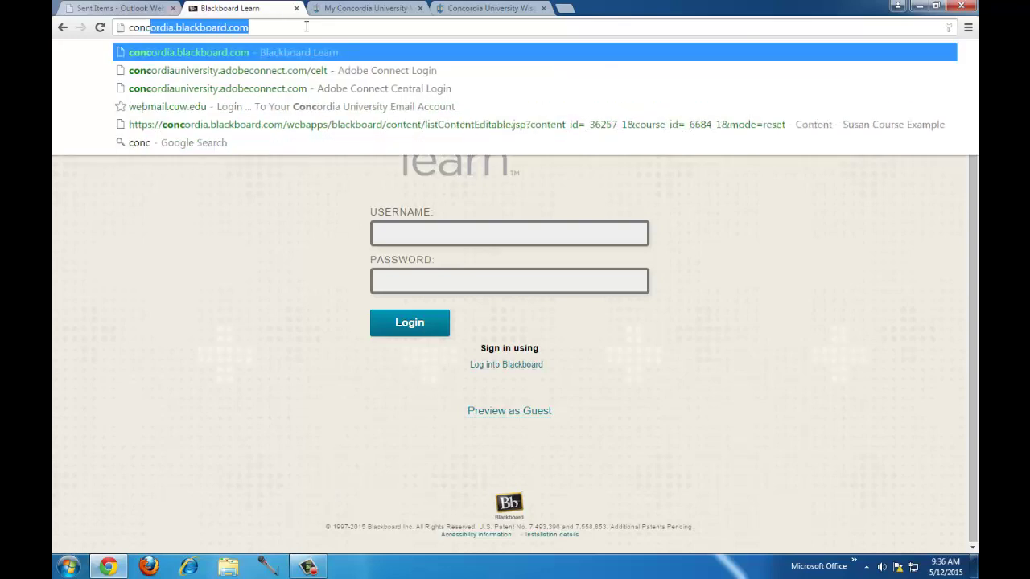
text(ordia.gblac)
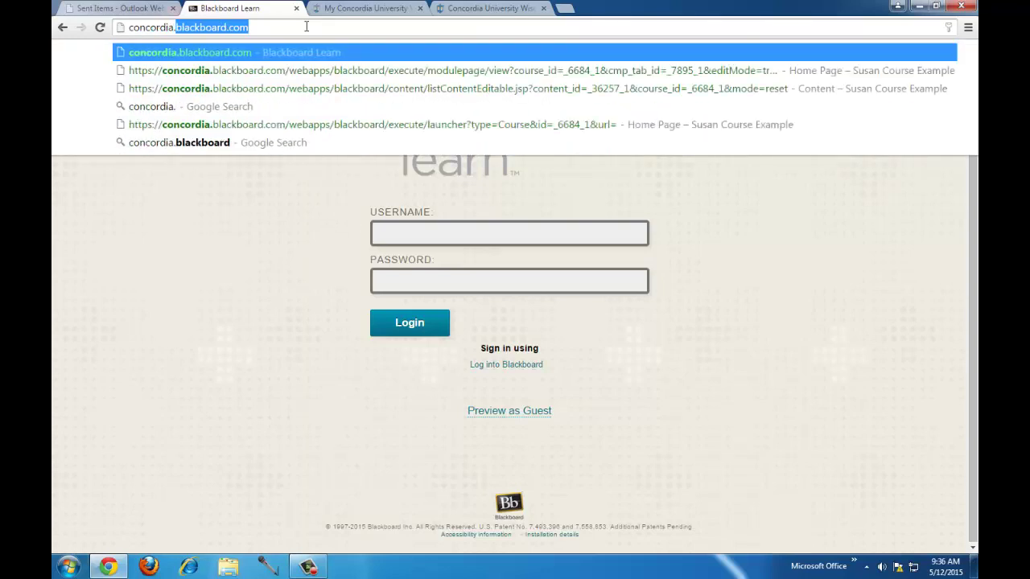
key(BackSpace)
key(BackSpace)
key(BackSpace)
key(BackSpace)
key(BackSpace)
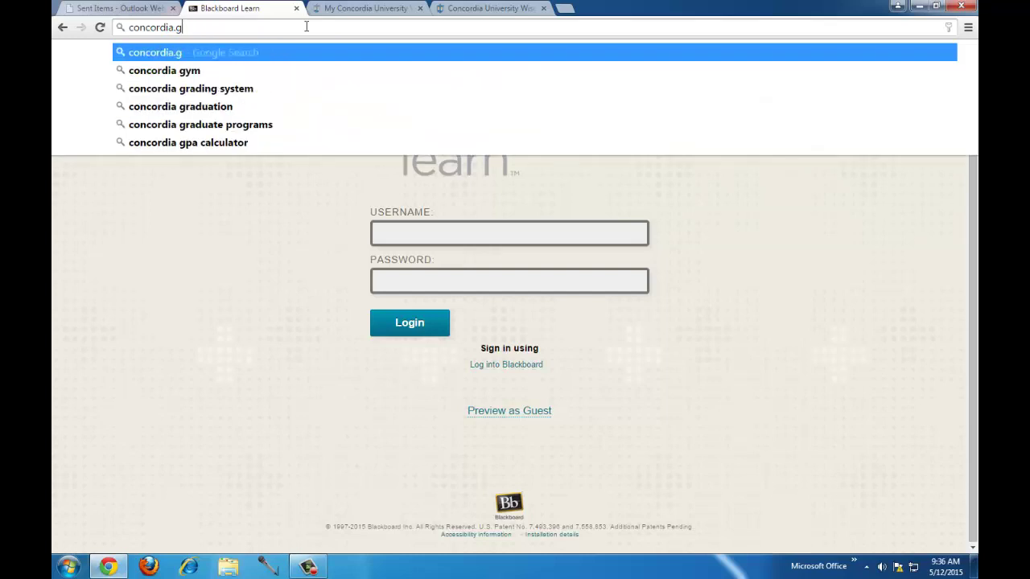
text(bla)
text(ck)
key(BackSpace)
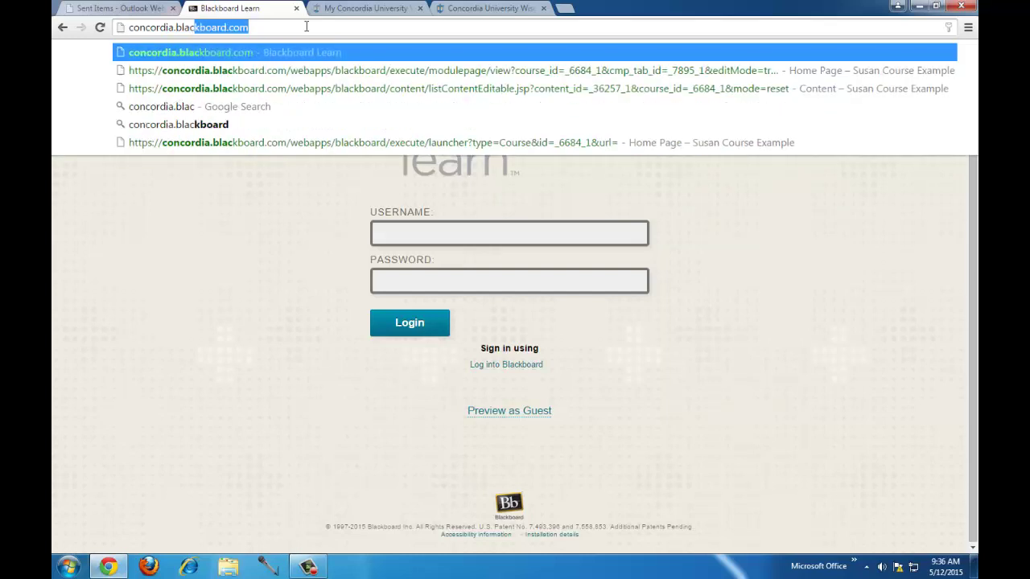
text(kboard.com)
key(Return)
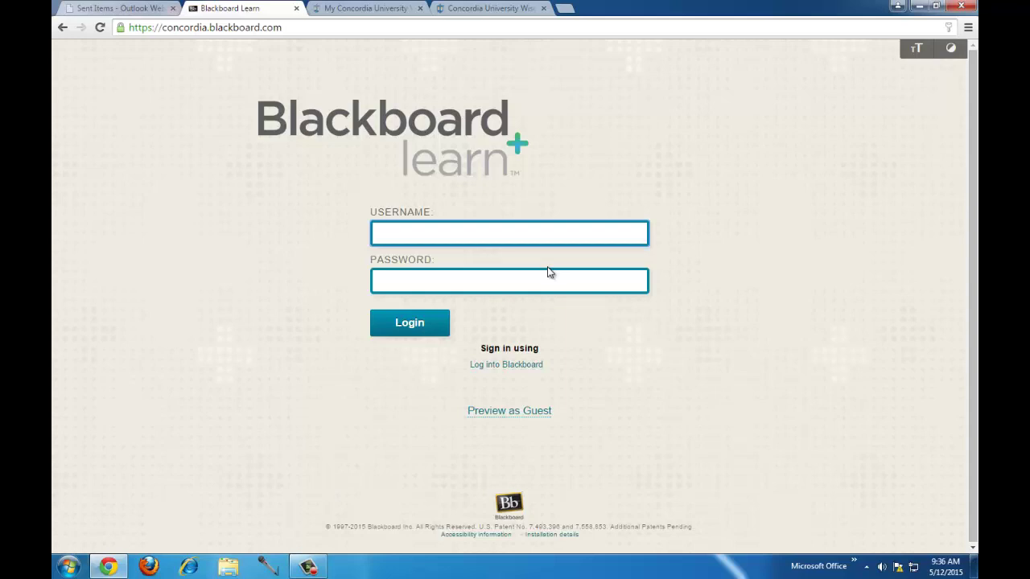
- Sign in with the account username and password
key(Tab)
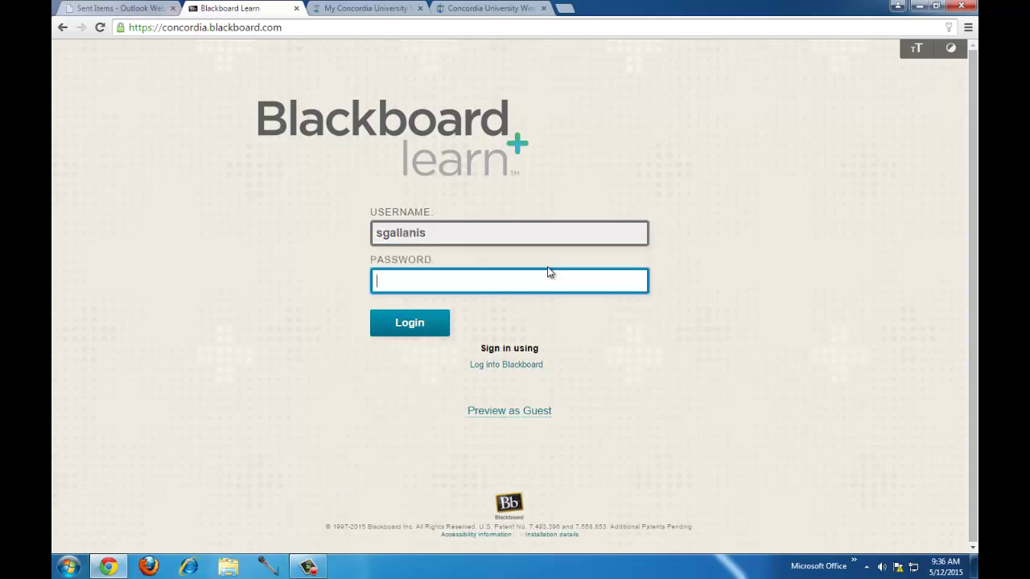
key(Return)
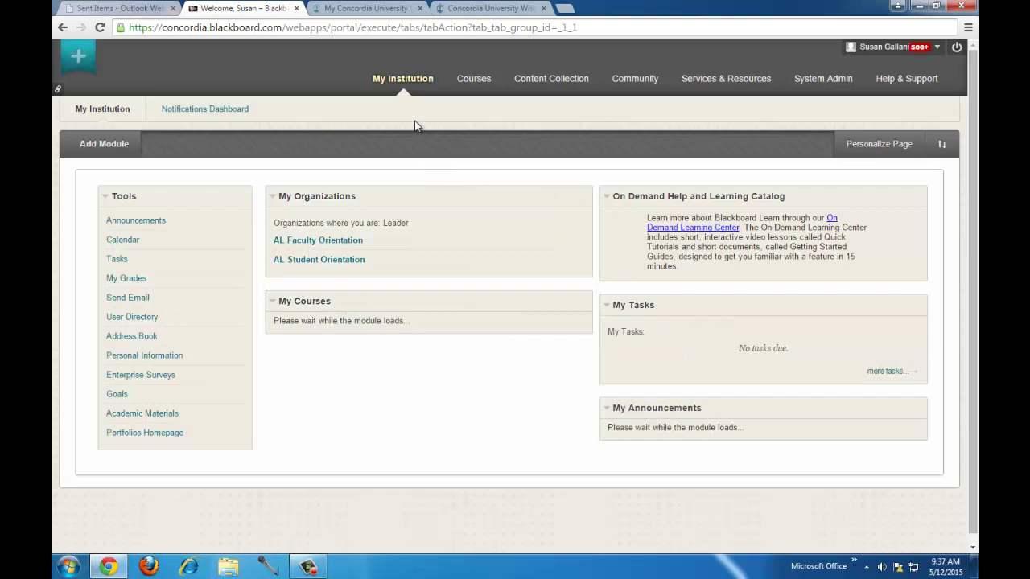
click(367, 10)
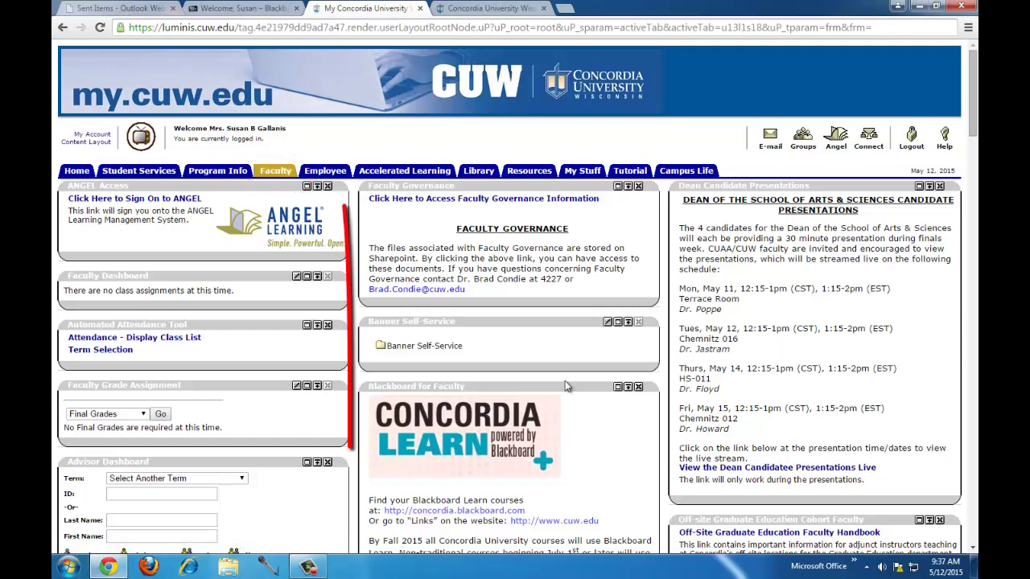
scroll(976, 137, down, 2)
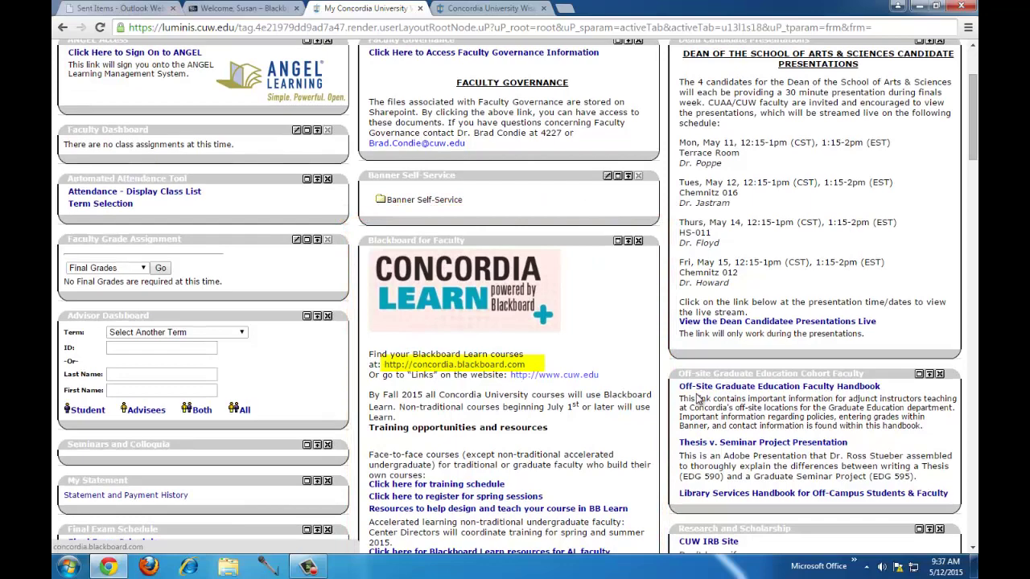
drag(973, 147, 974, 118)
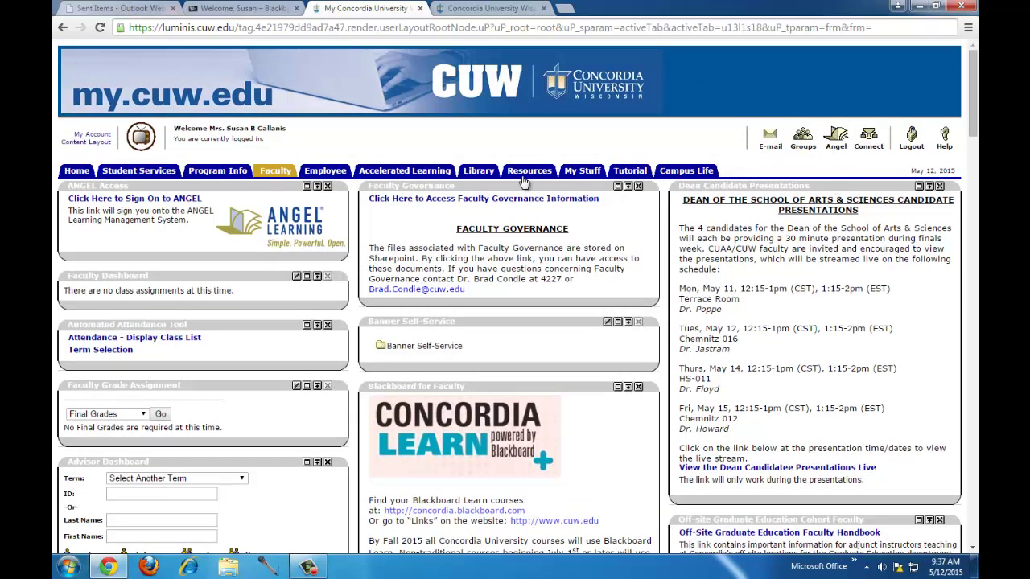
click(486, 9)
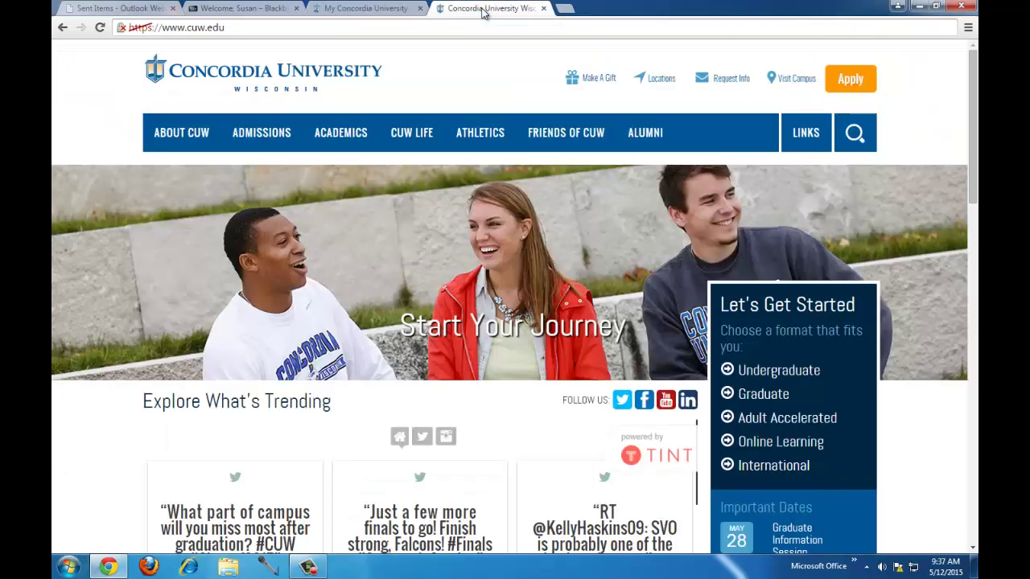
click(807, 139)
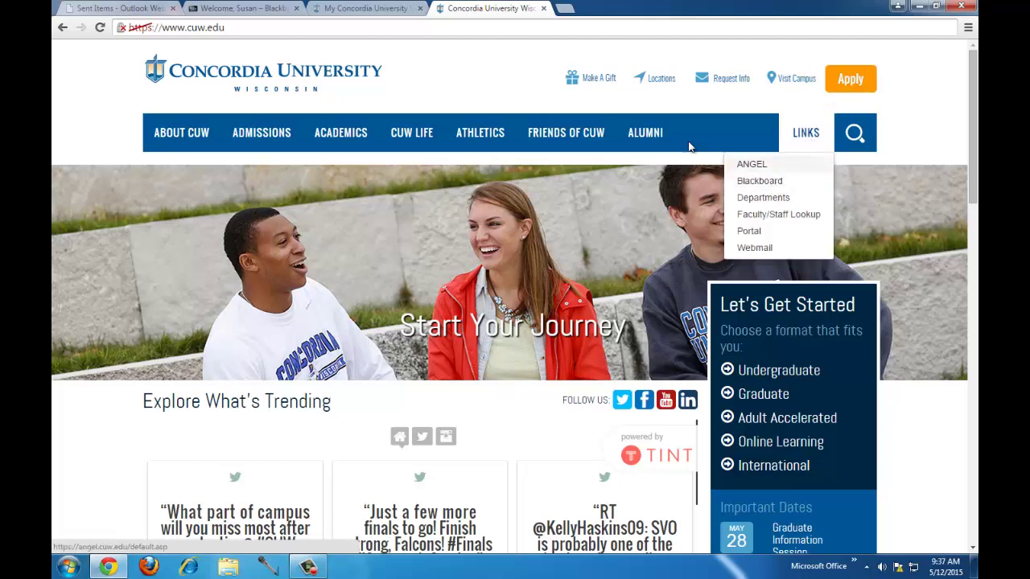
click(234, 10)
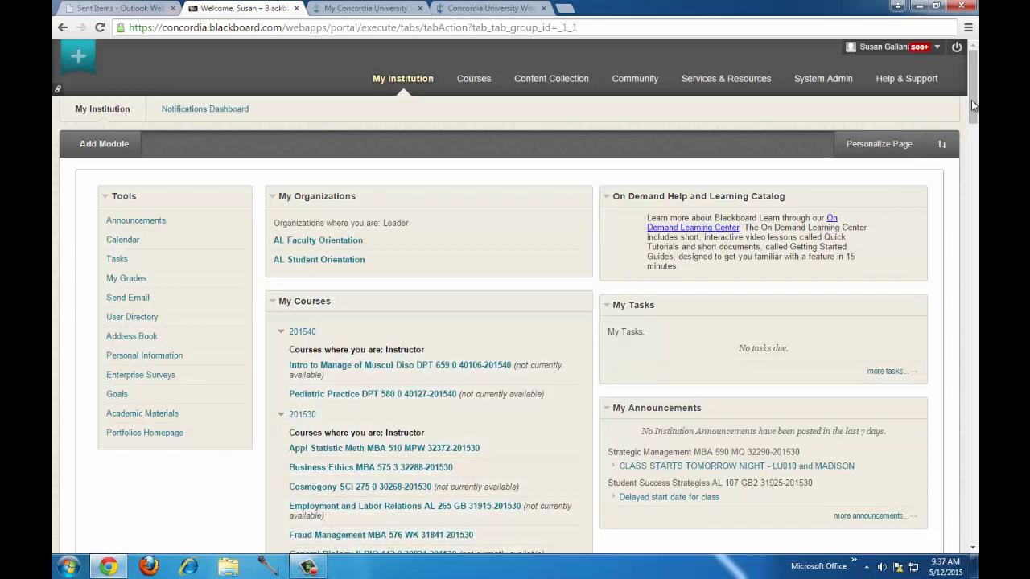
drag(972, 101, 973, 116)
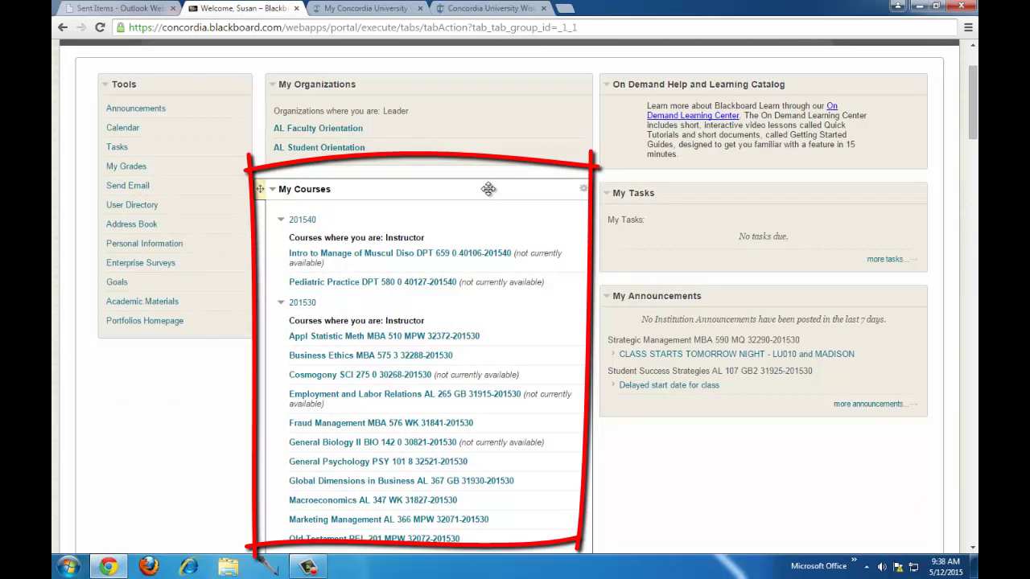
mouse_move(489, 190)
mouse_down()
mouse_move(816, 329)
mouse_move(842, 283)
mouse_up()
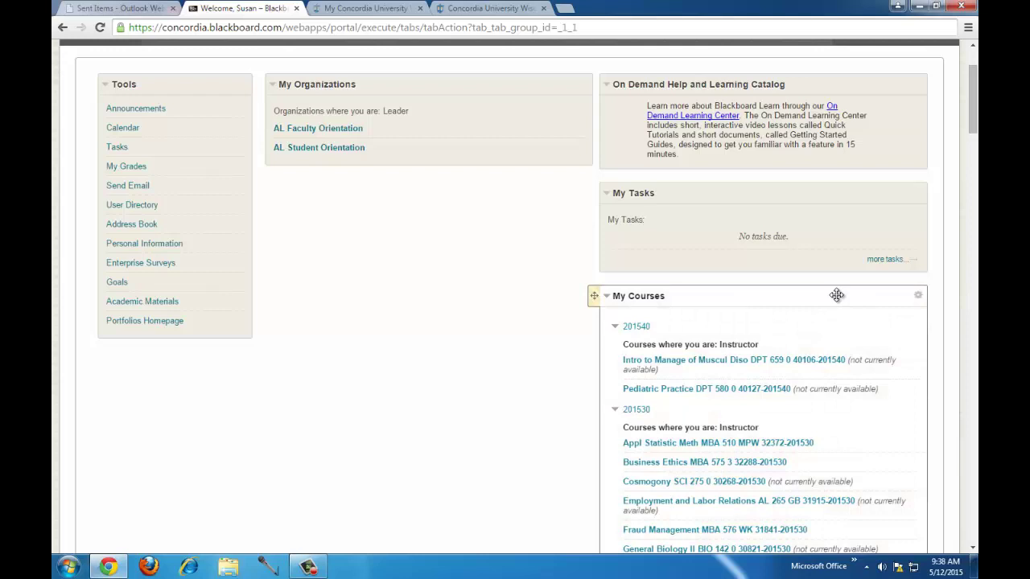
drag(837, 296, 512, 183)
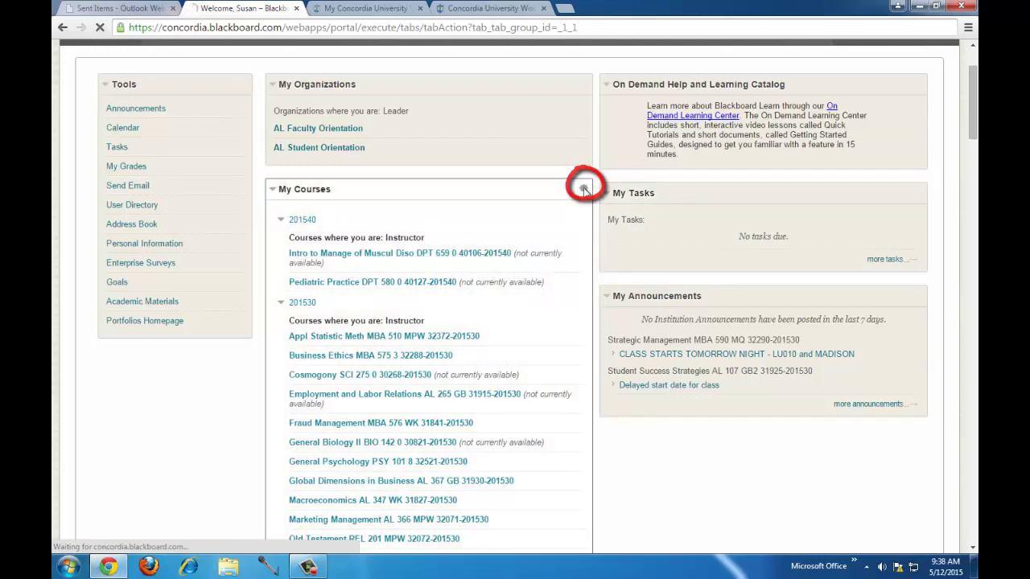
- Re-save the My Courses module settings with Group by Term left on
click(584, 189)
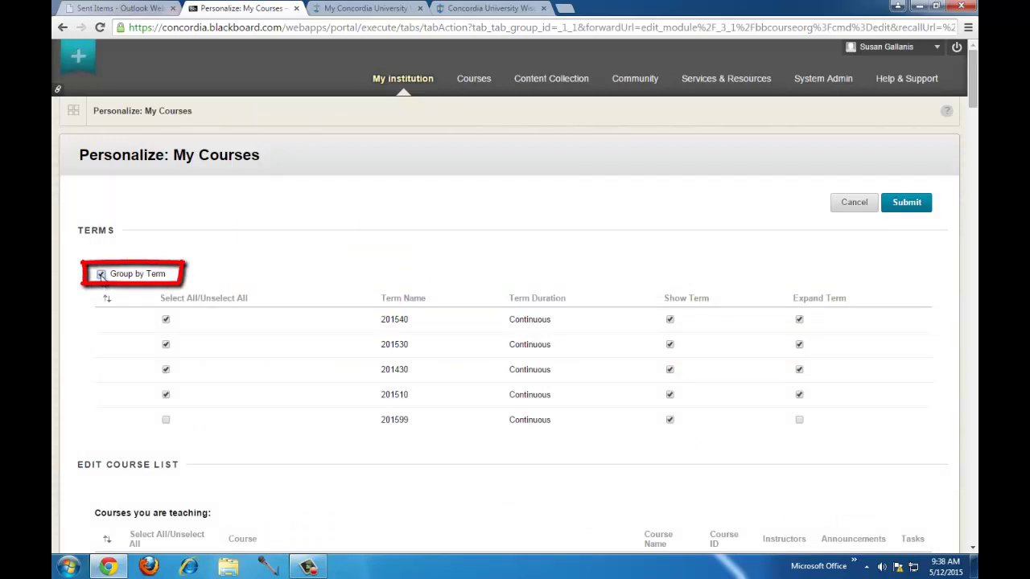
click(101, 275)
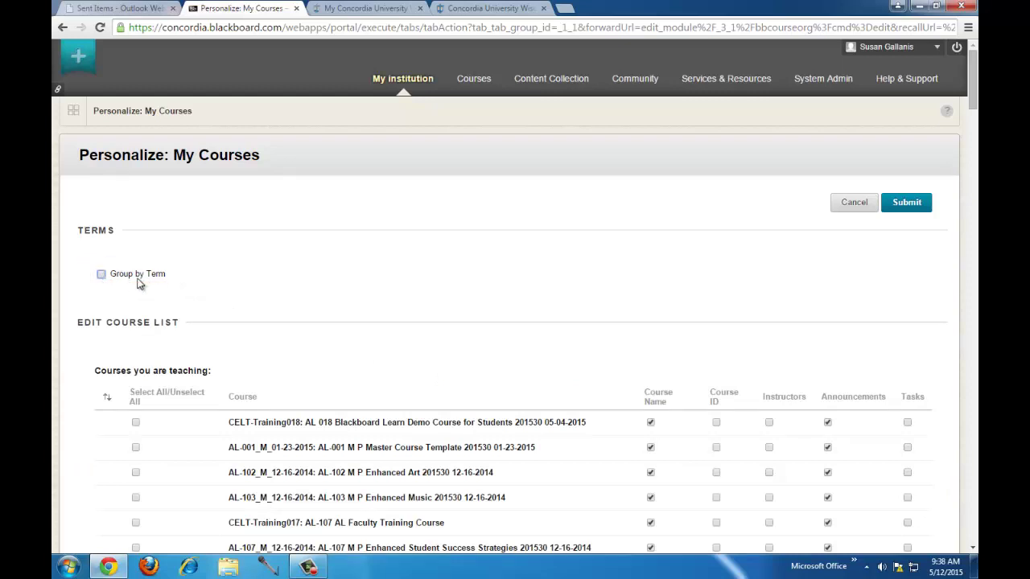
click(102, 275)
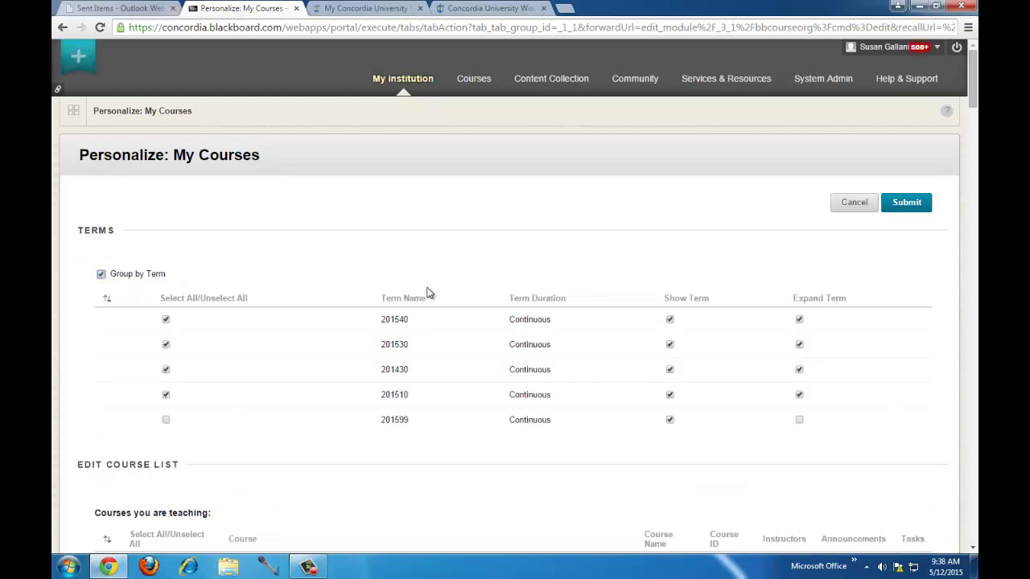
click(907, 208)
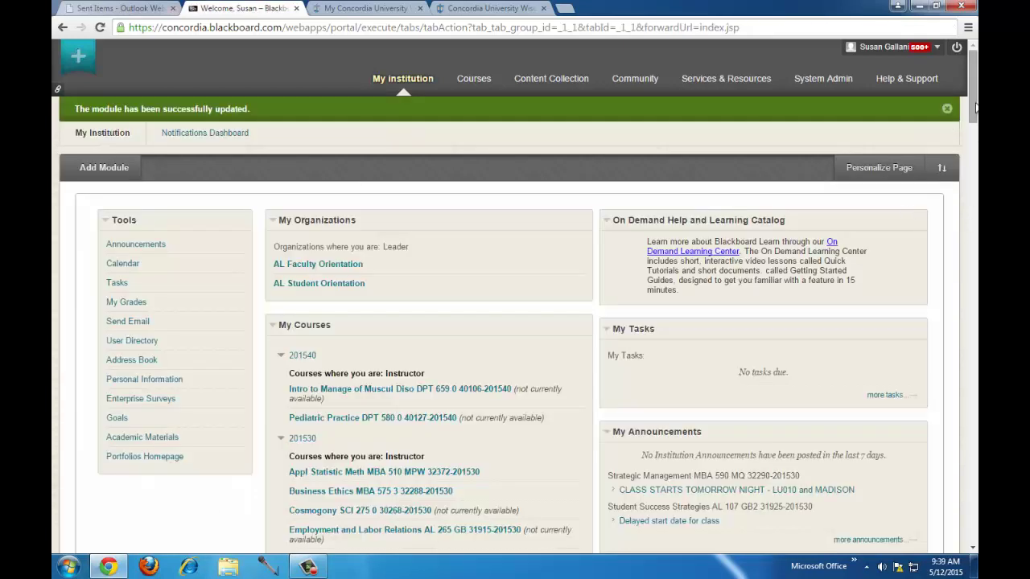
drag(974, 117, 972, 416)
click(332, 307)
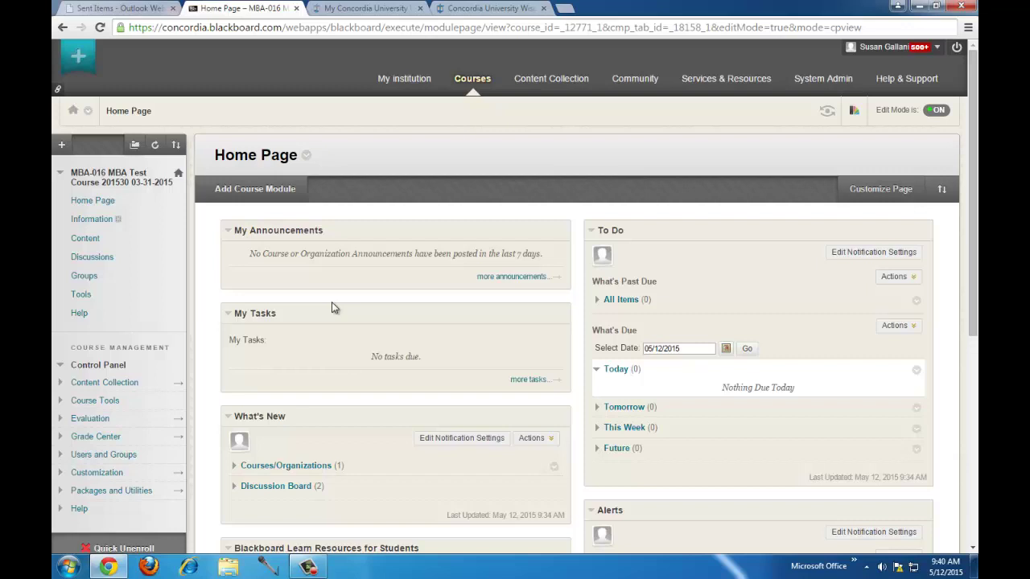
click(893, 276)
drag(973, 235, 971, 268)
scroll(413, 147, up, 1)
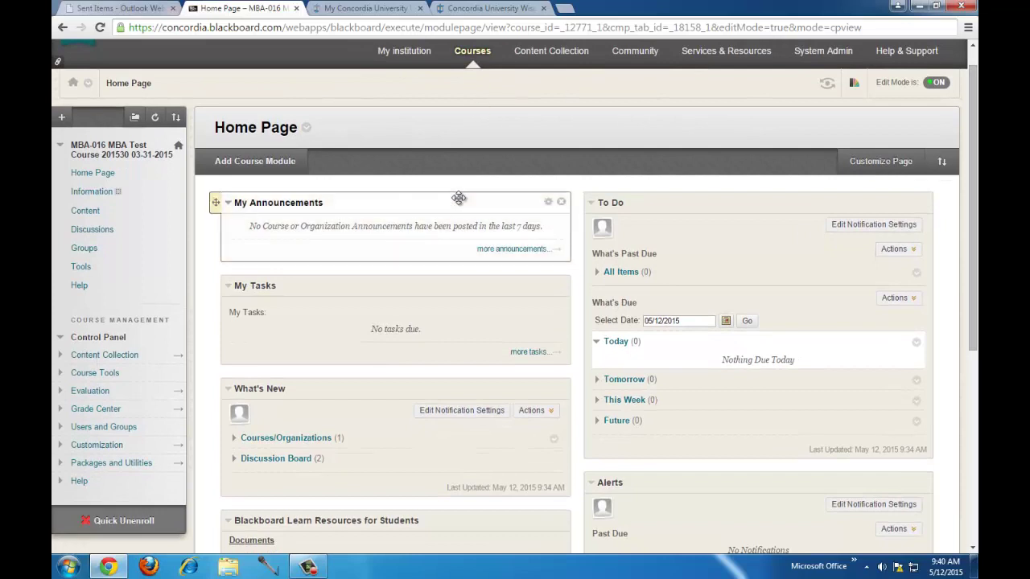
mouse_move(458, 198)
mouse_down()
mouse_move(453, 333)
mouse_move(452, 179)
mouse_up()
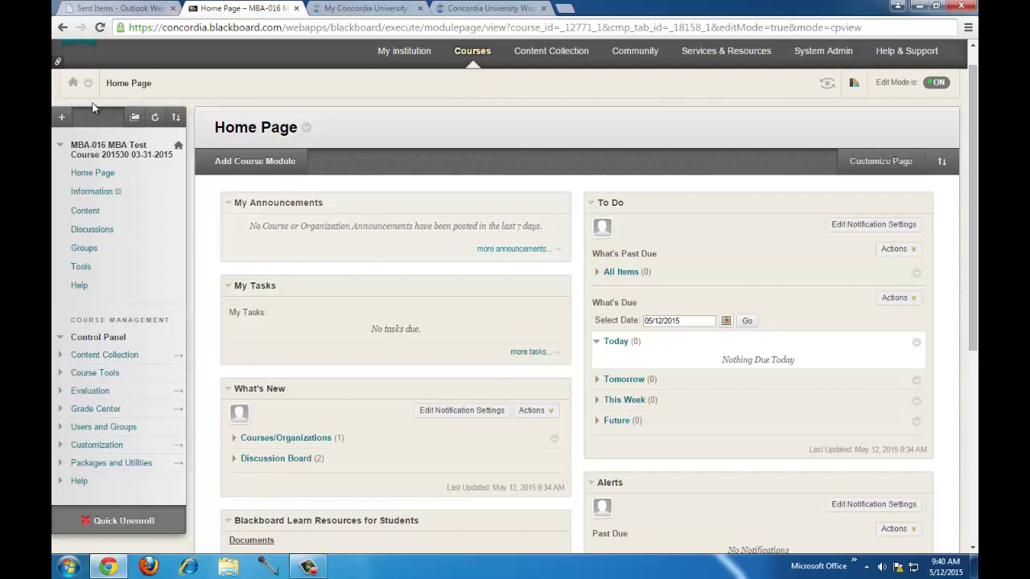
click(61, 117)
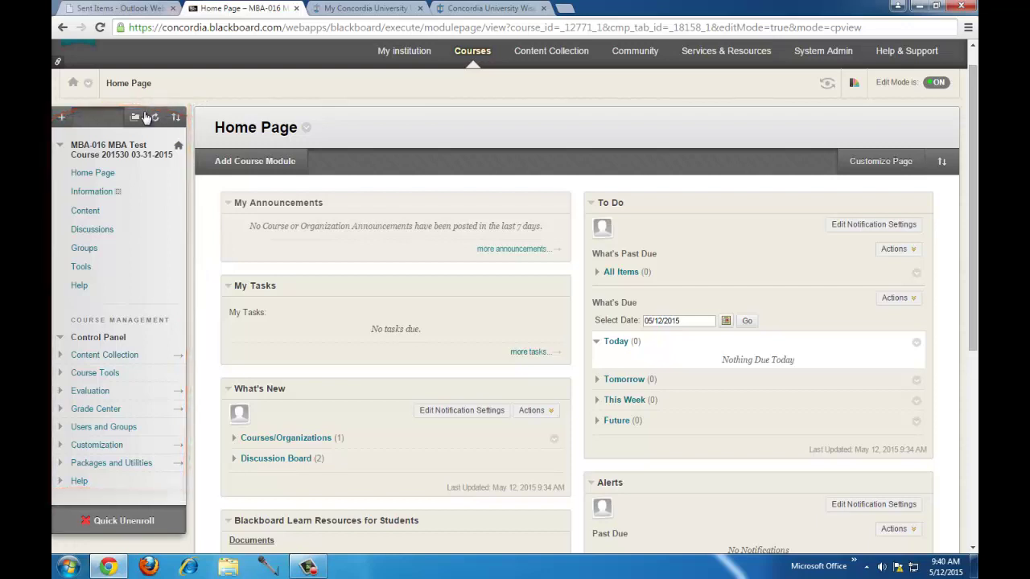
- Open the course Content area and show the Build Content options
click(85, 212)
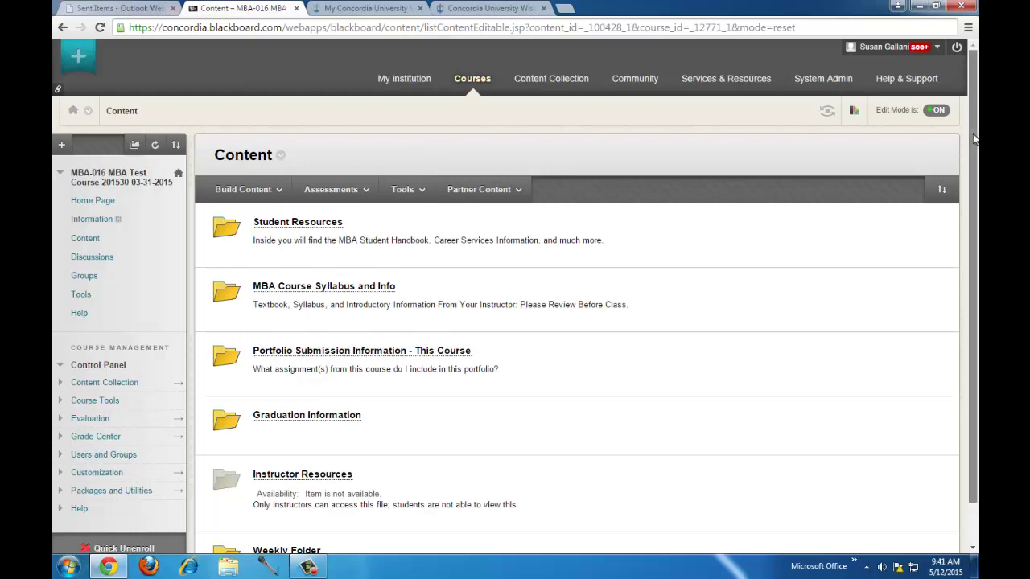
drag(974, 140, 976, 186)
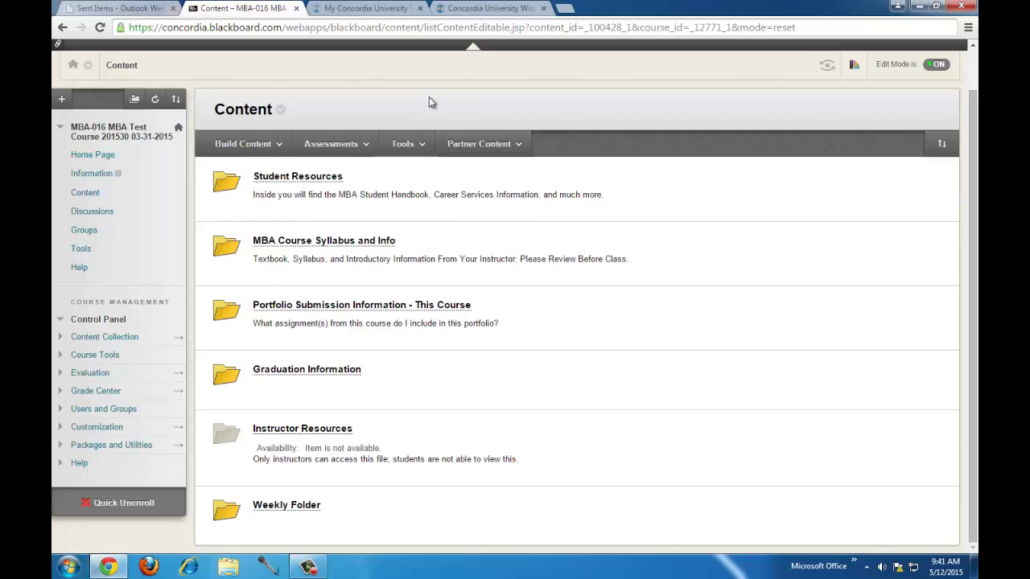
click(407, 144)
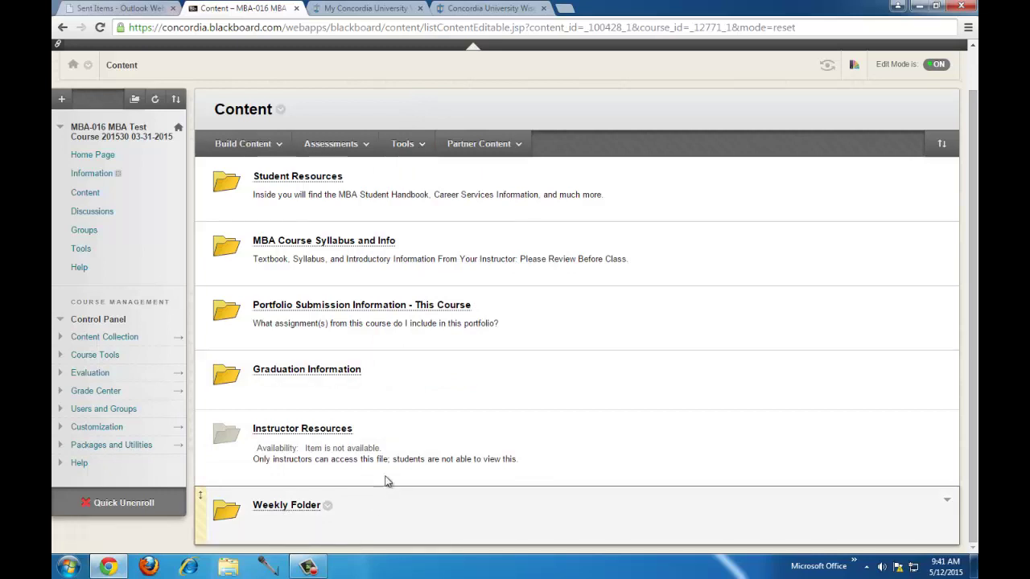
click(251, 142)
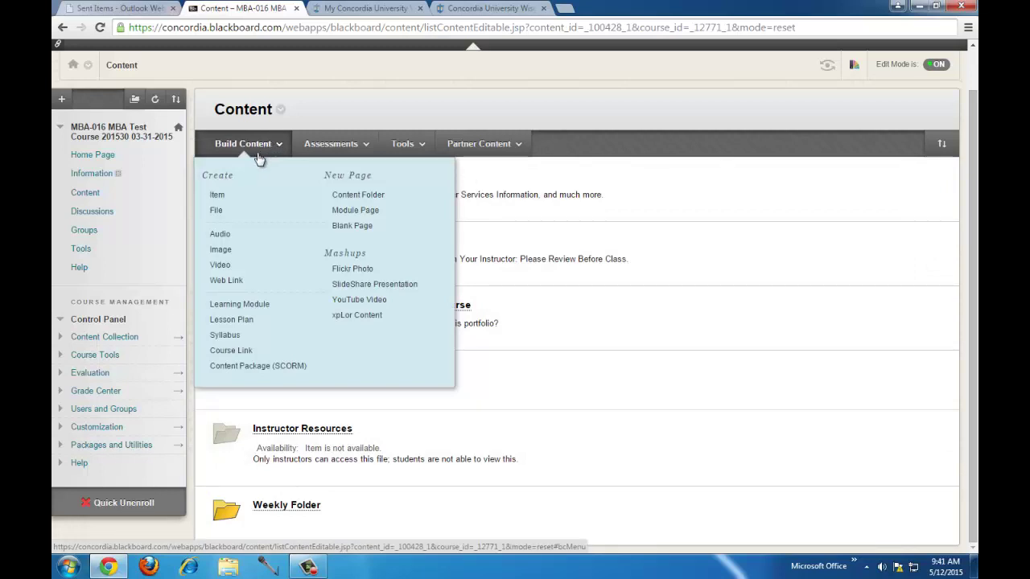
- Create content folder 'Week 2' described as 'Content inside this folder.' with no display date limits
click(377, 201)
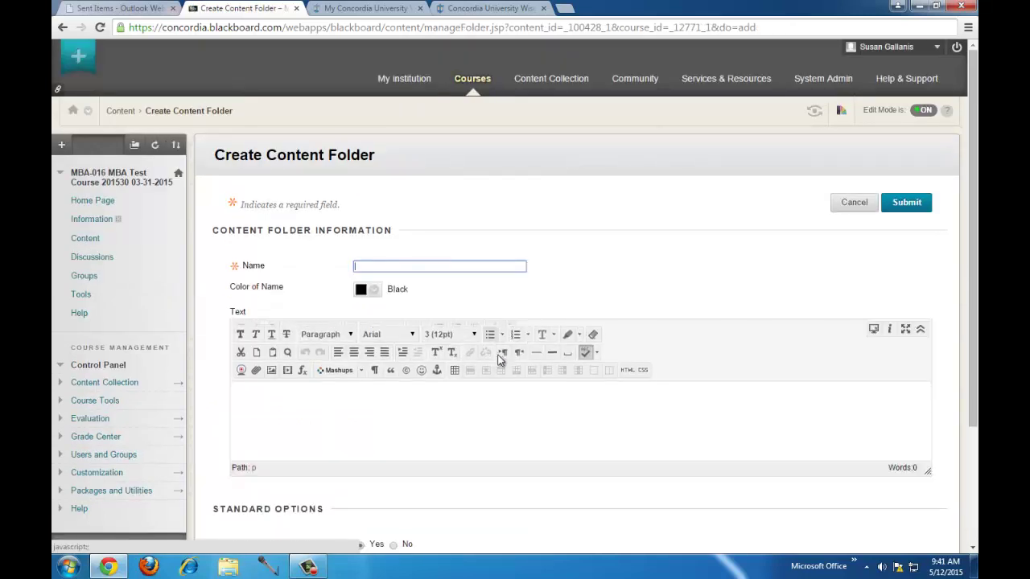
text(We)
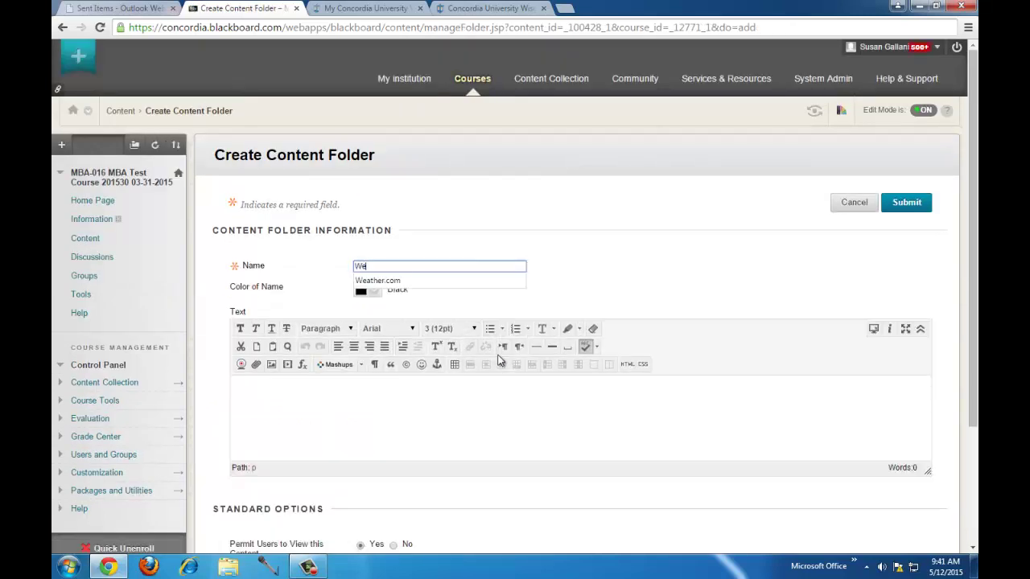
text(ek 2)
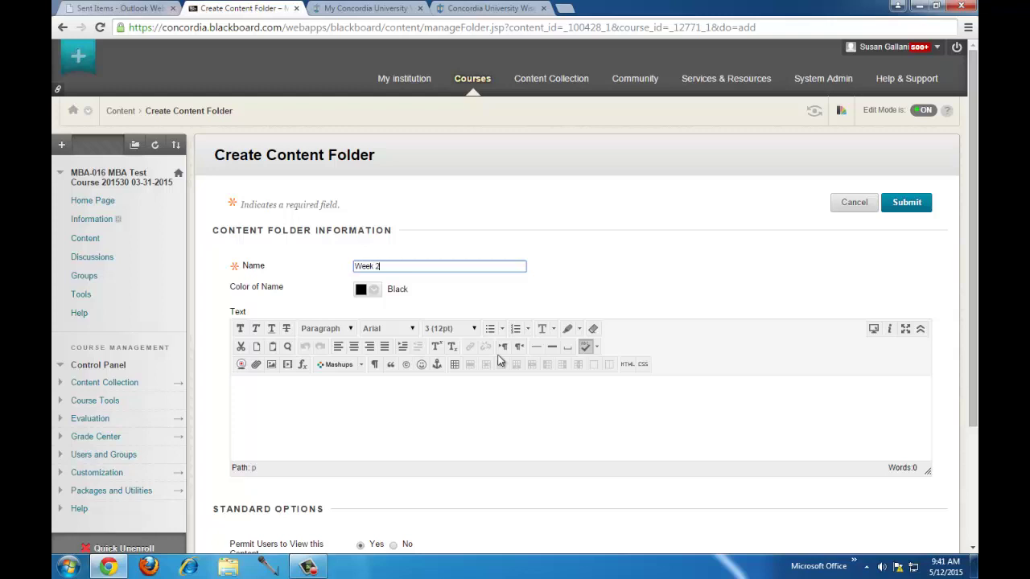
click(471, 411)
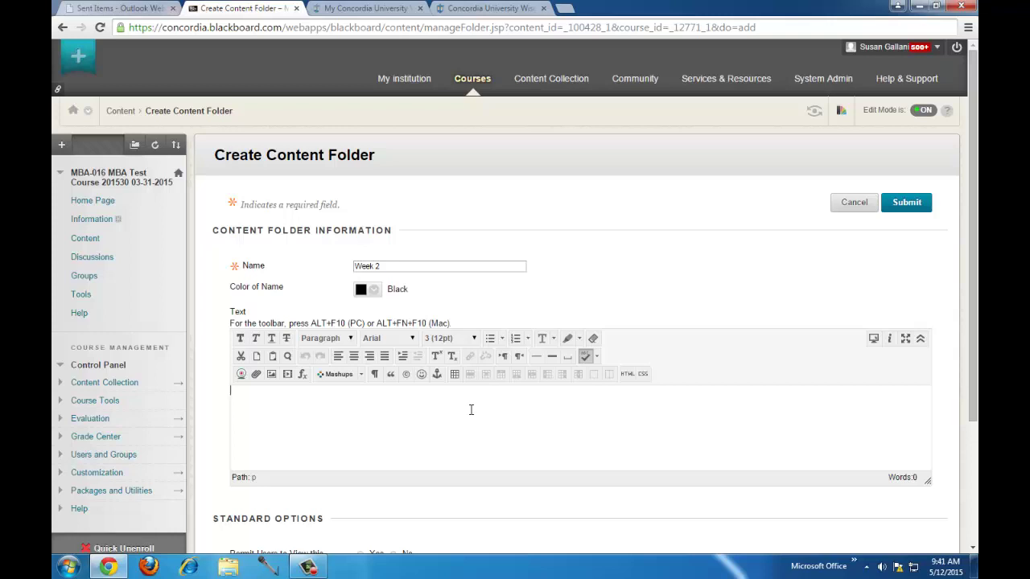
text(Content inside this folder)
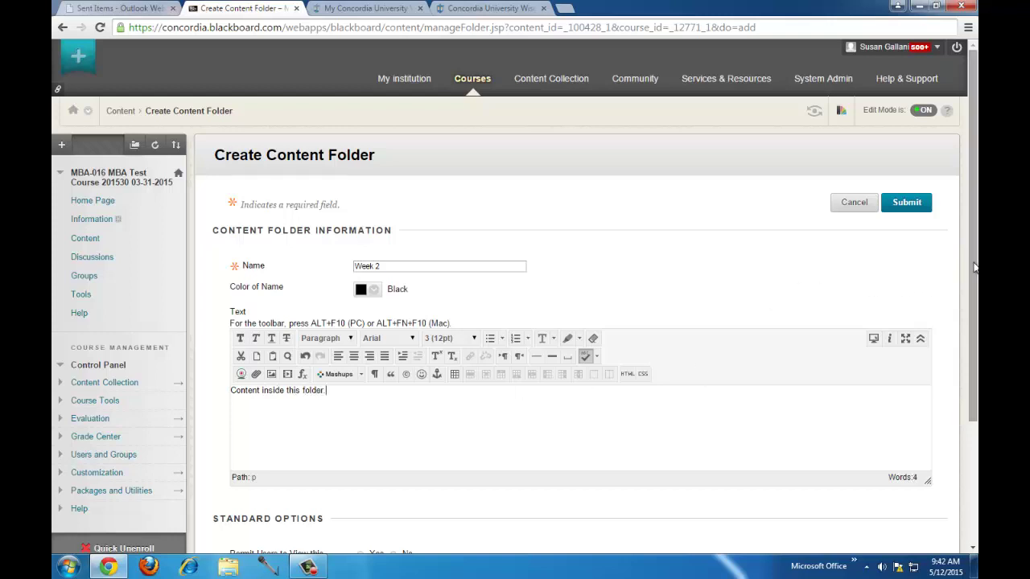
drag(973, 281, 976, 386)
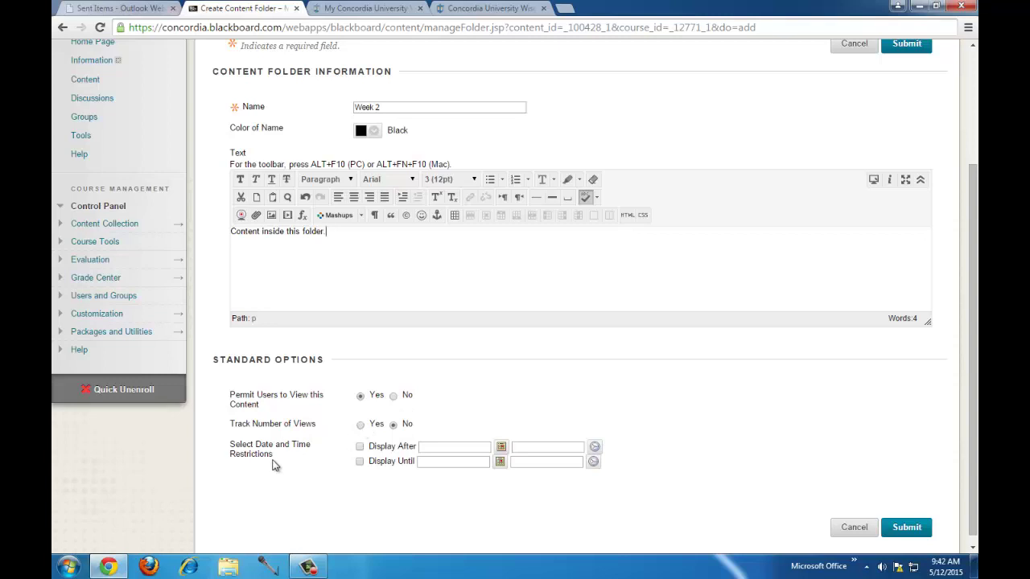
click(360, 447)
click(359, 462)
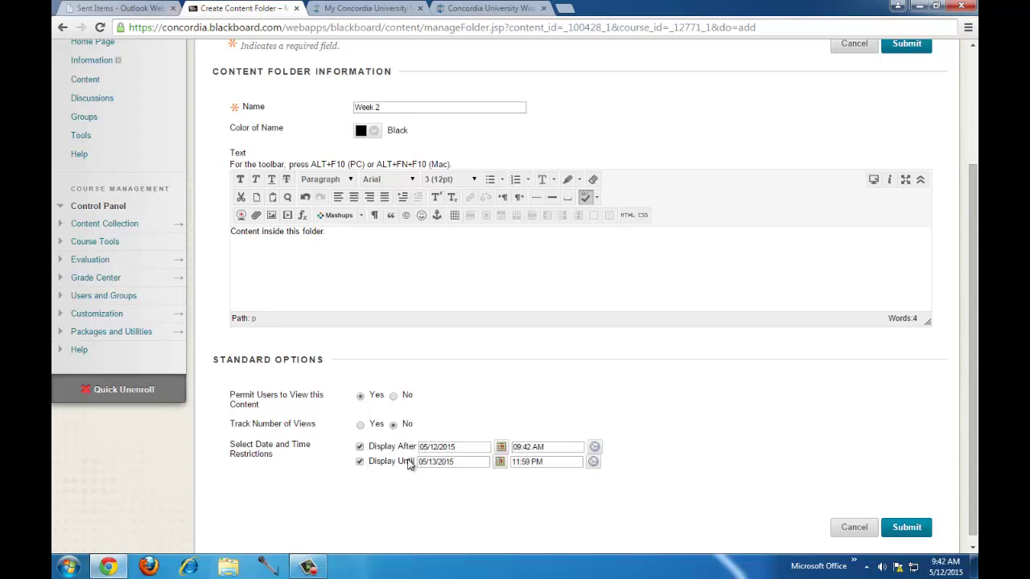
click(360, 462)
click(359, 448)
click(914, 529)
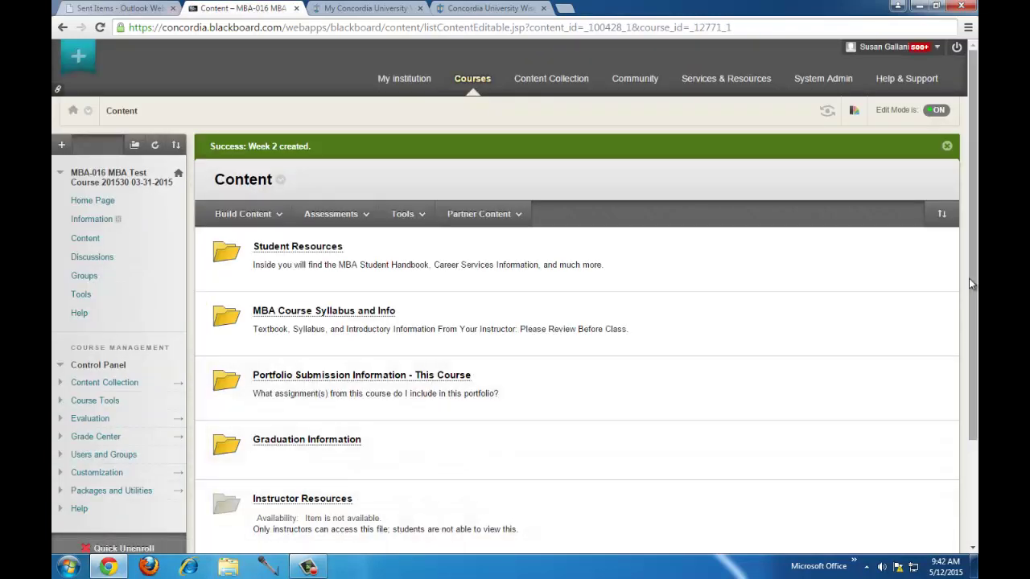
- Find the new Week 2 folder at the end of the Content list and try dragging it higher
drag(974, 299, 976, 398)
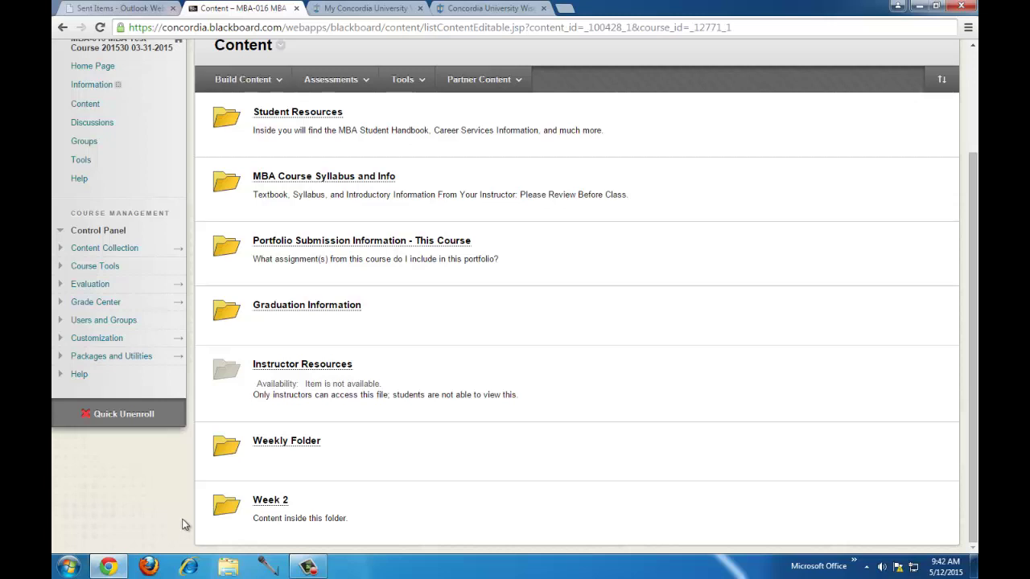
mouse_move(200, 517)
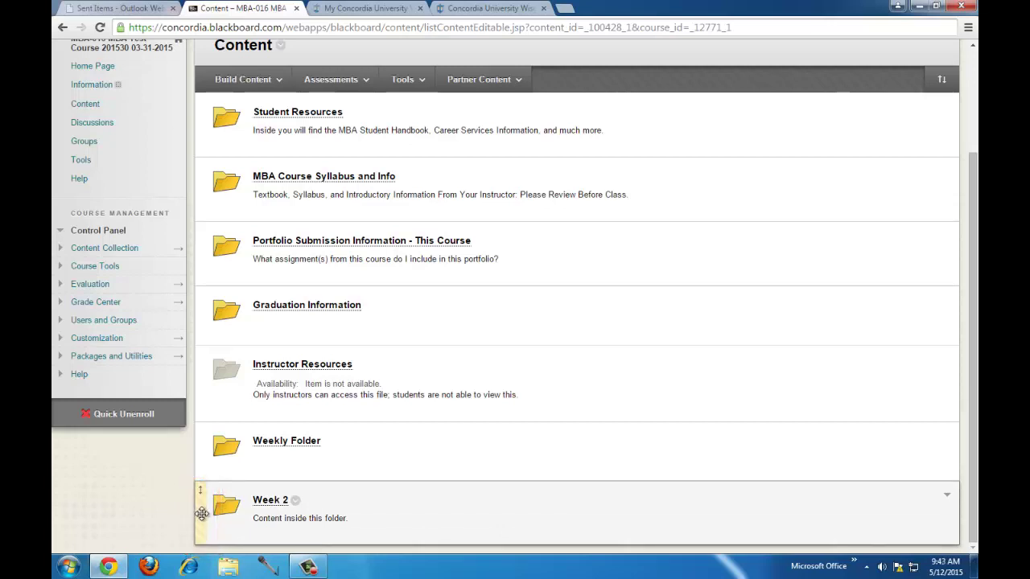
drag(202, 511, 204, 545)
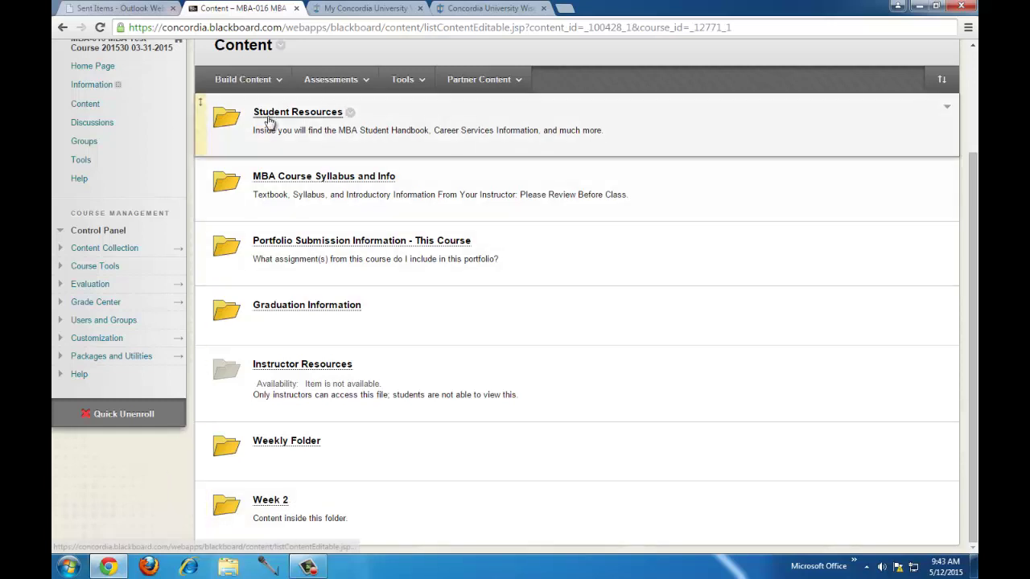
click(248, 81)
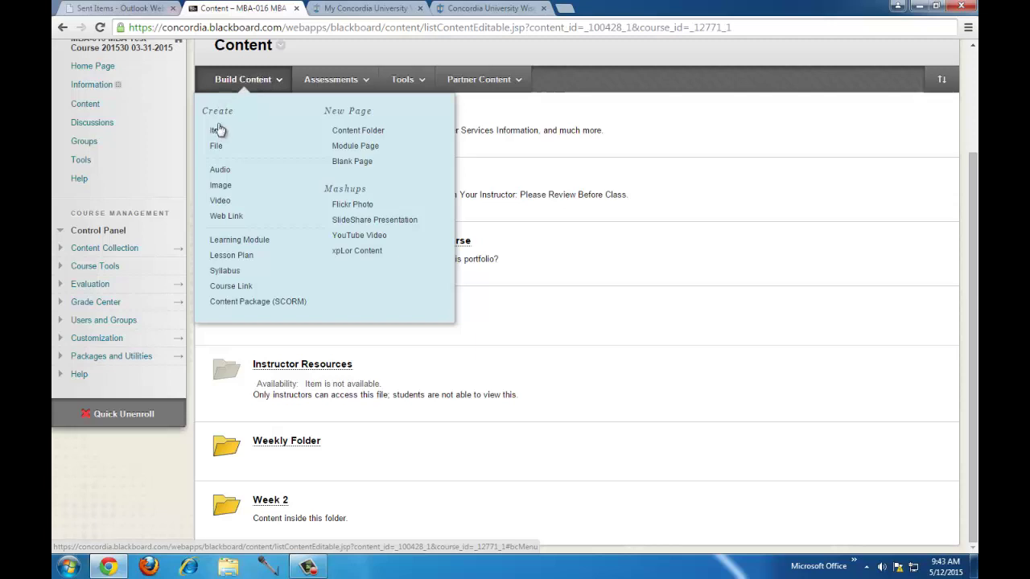
- Create a file item named Syllabus with Bb Learn Group Questions.docx uploaded from the desktop
click(219, 146)
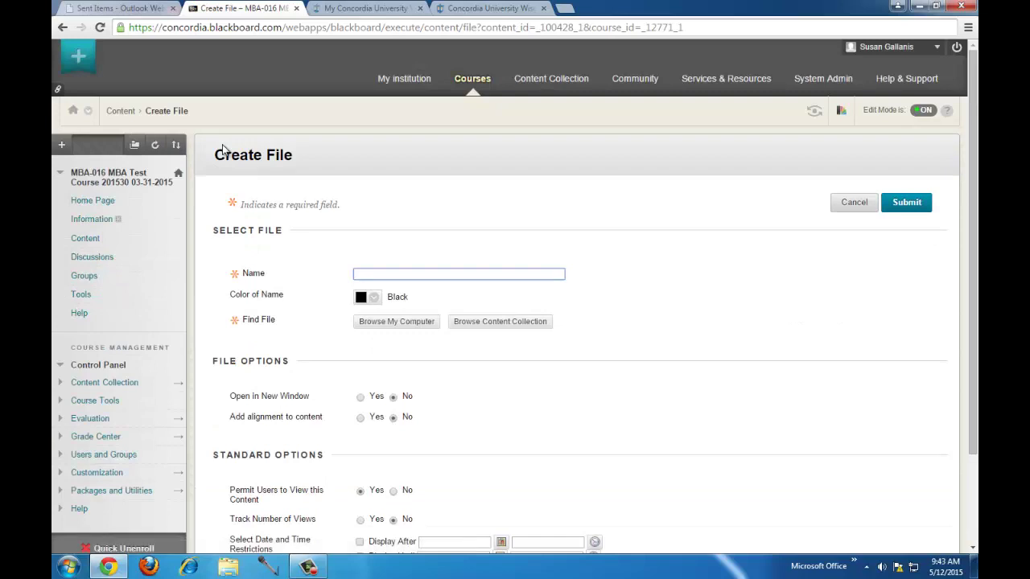
text(Syllabus)
click(415, 328)
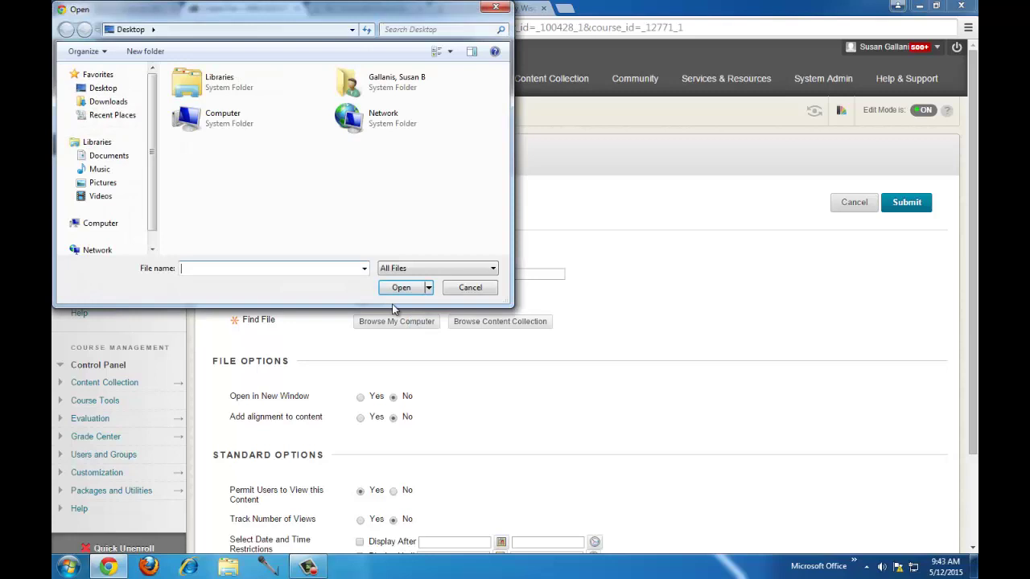
click(110, 91)
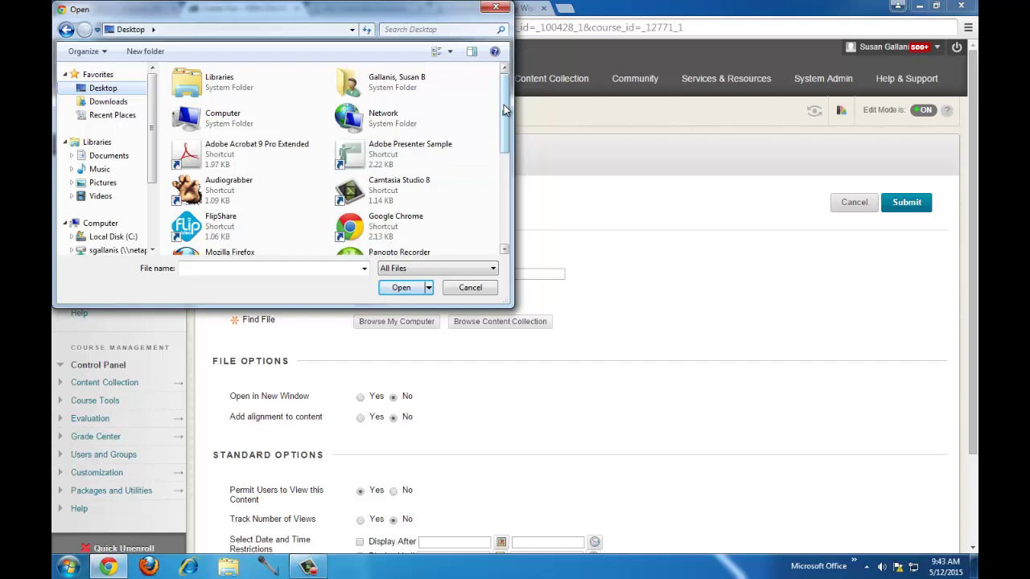
drag(504, 111, 504, 191)
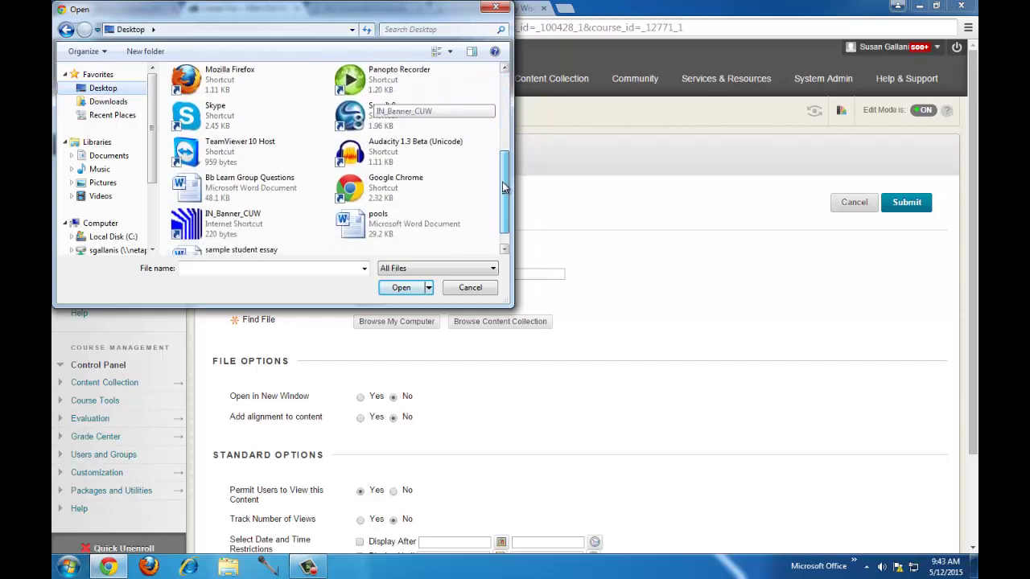
click(271, 193)
click(403, 287)
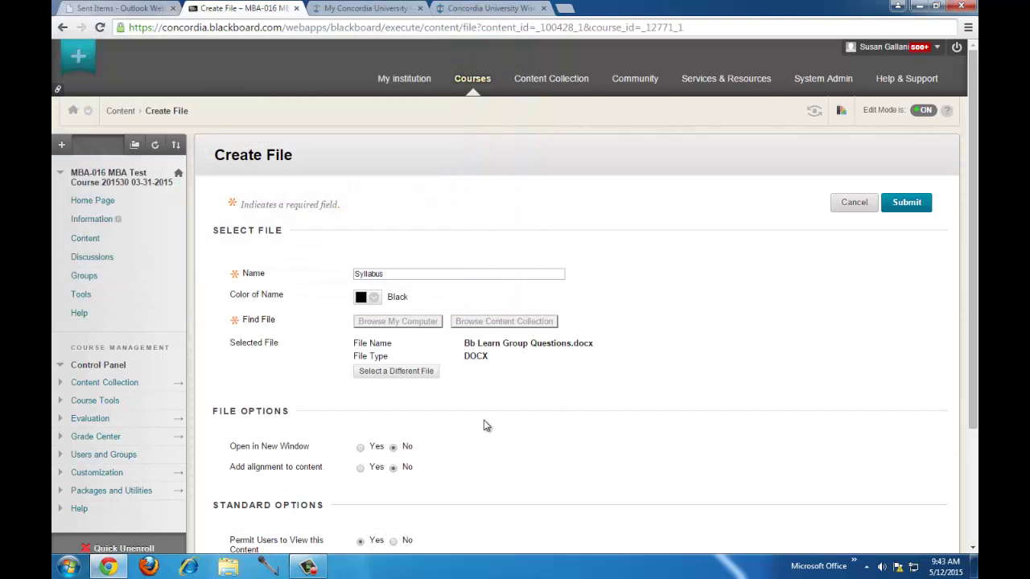
drag(975, 235, 977, 322)
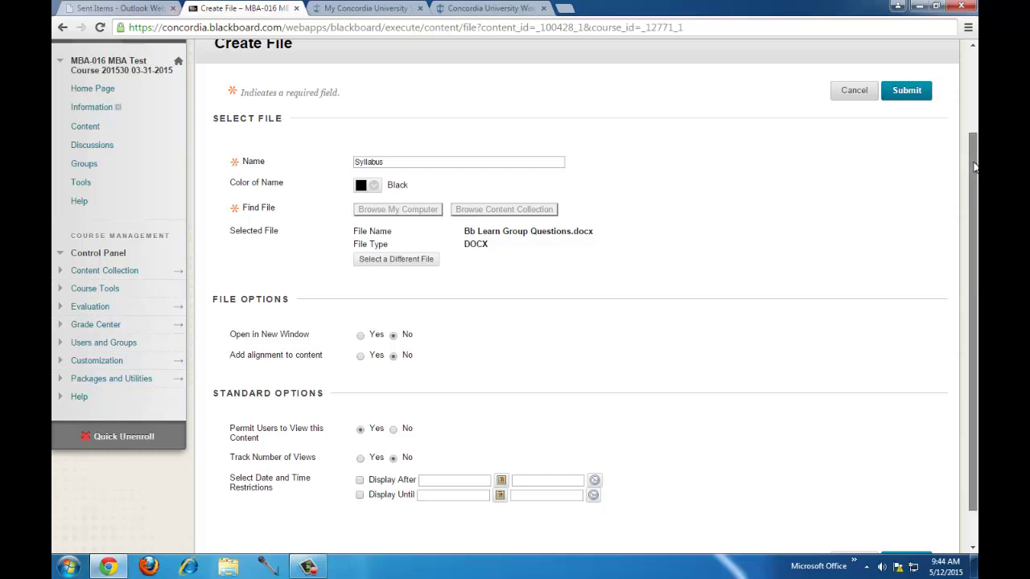
drag(974, 166, 974, 210)
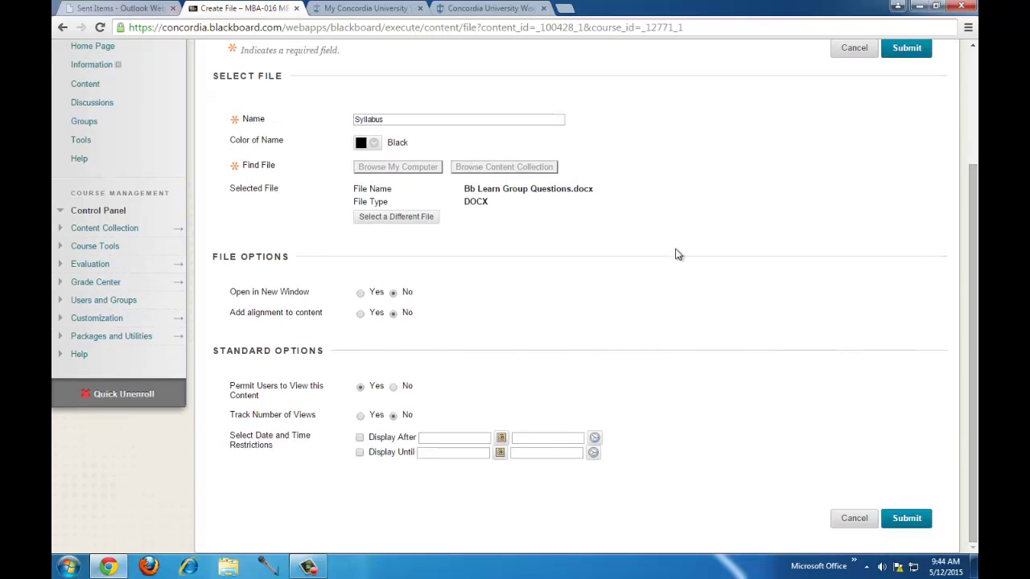
click(909, 517)
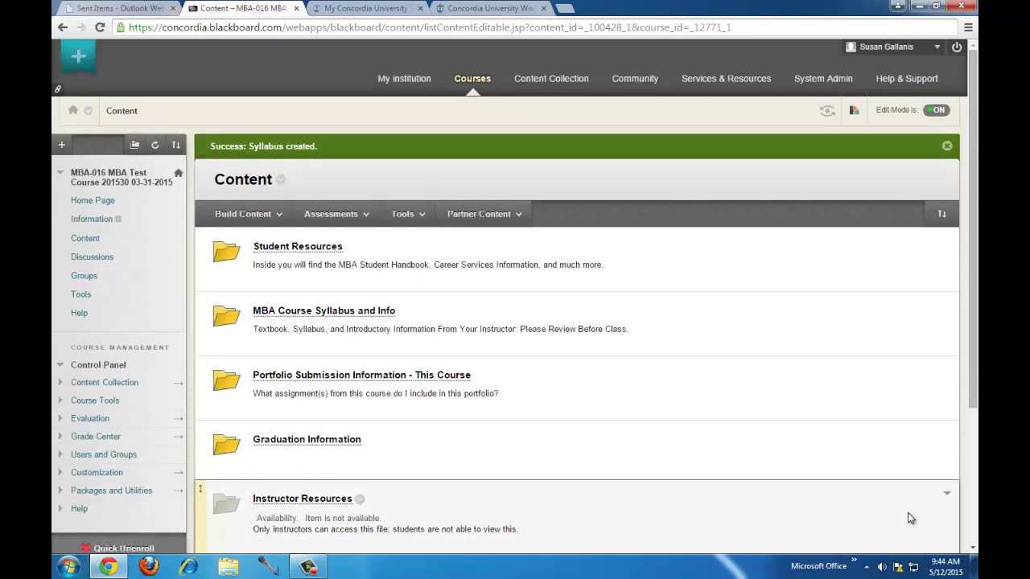
- Try dragging the Syllabus item above Week 2, then open its options menu
drag(976, 178, 976, 327)
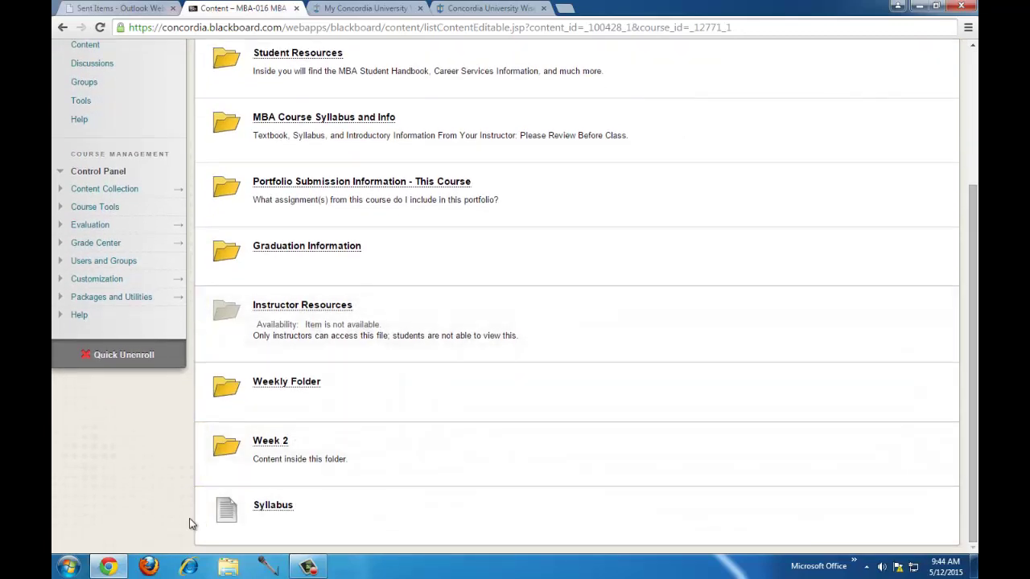
drag(201, 513, 224, 531)
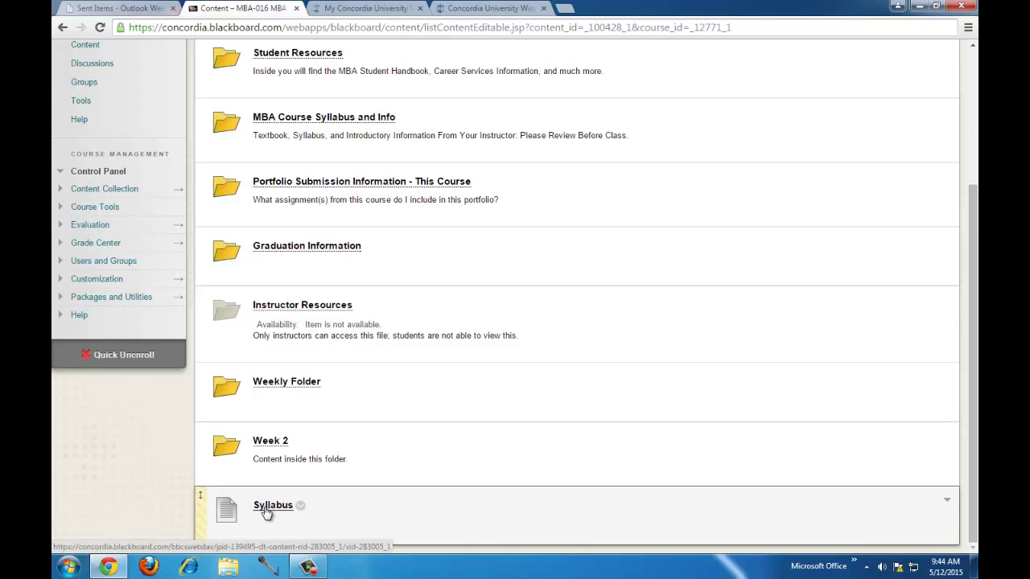
click(293, 510)
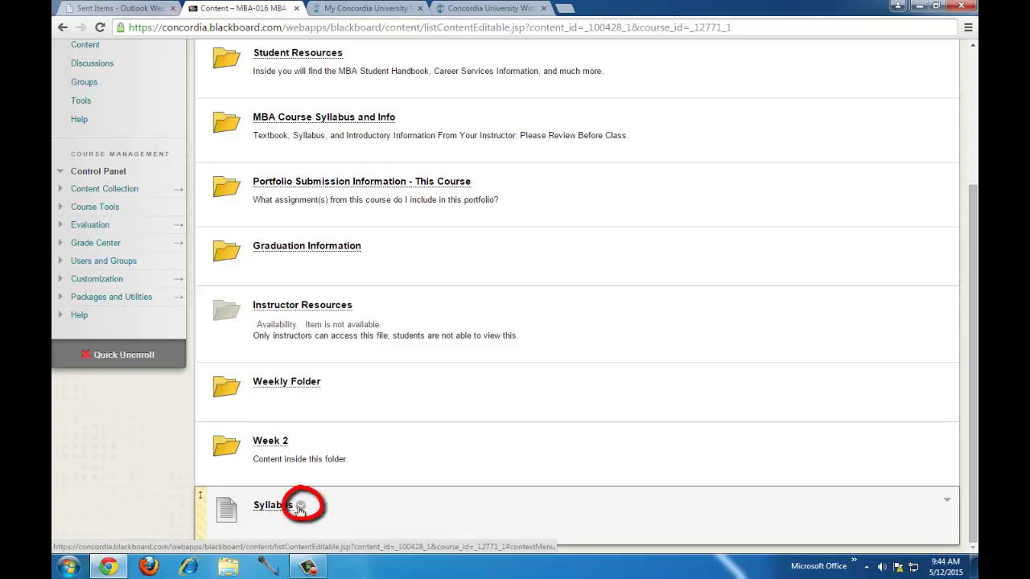
click(300, 507)
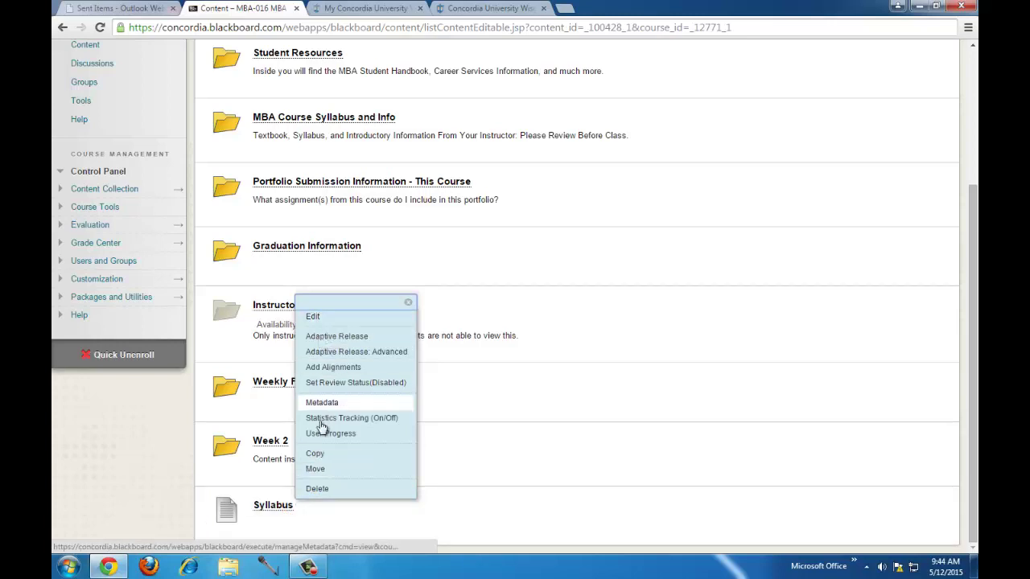
- Move the Syllabus item into the Week 2 destination folder
click(315, 469)
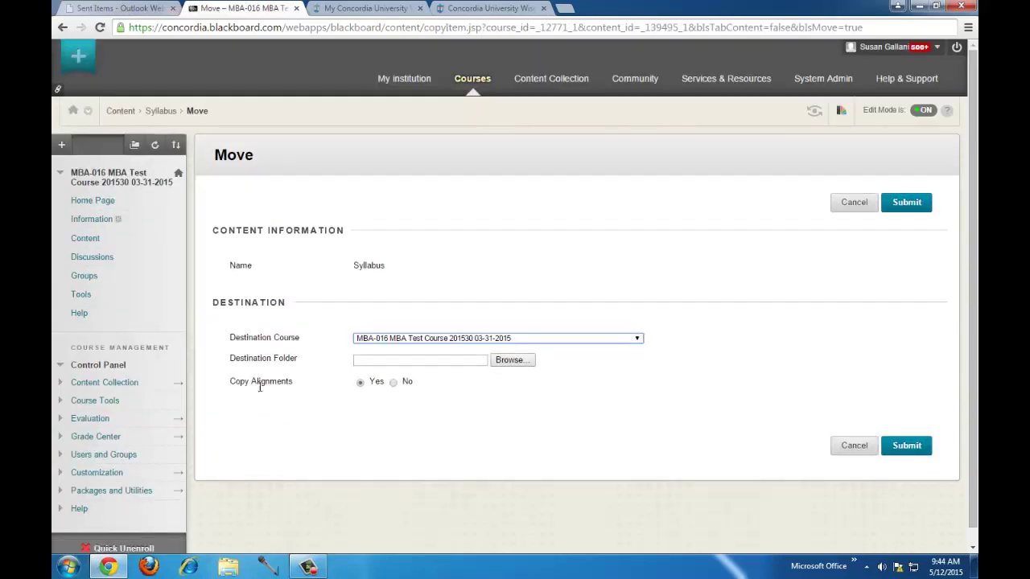
click(515, 361)
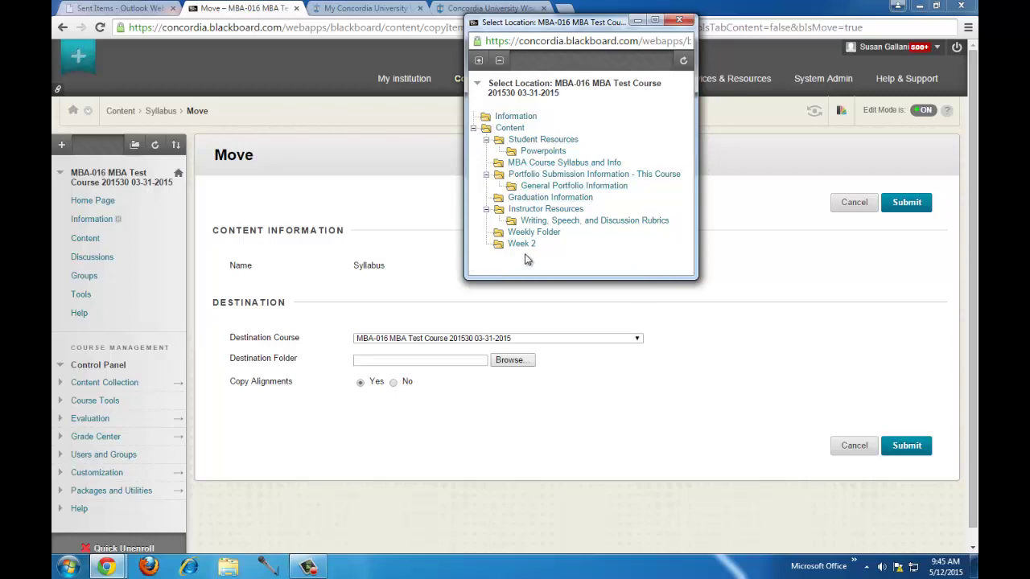
click(521, 244)
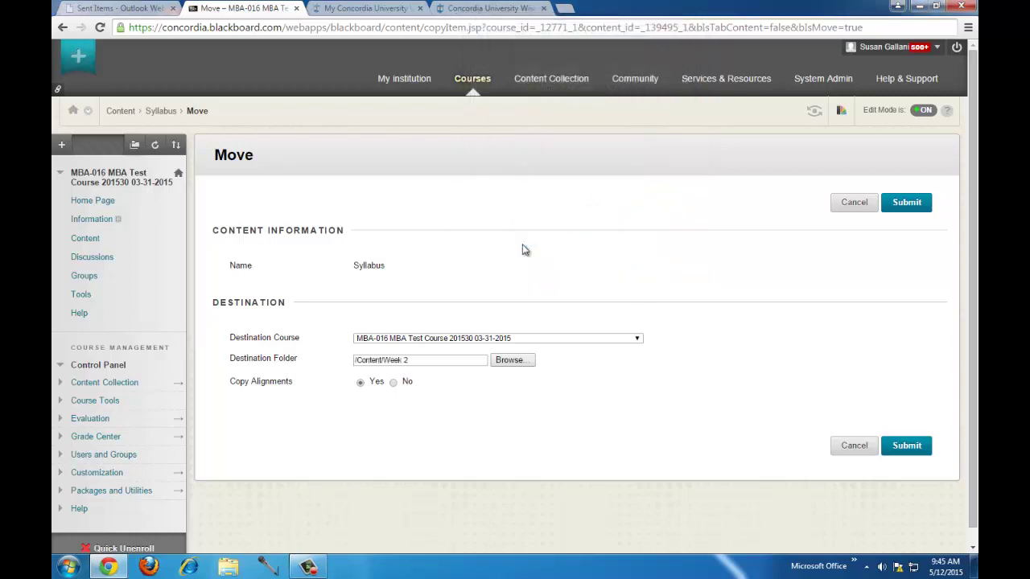
click(920, 449)
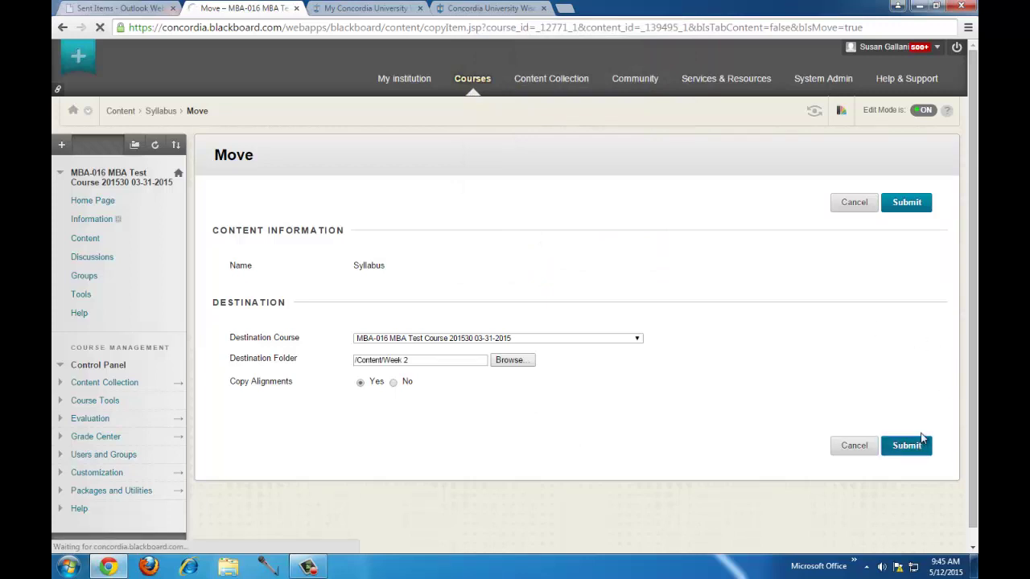
scroll(973, 435, down, 2)
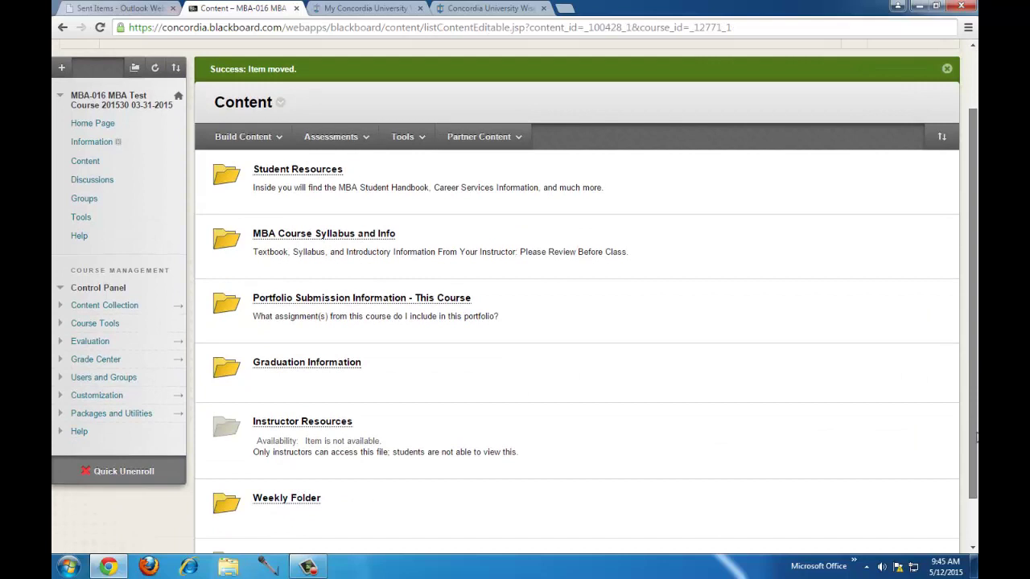
scroll(976, 437, down, 1)
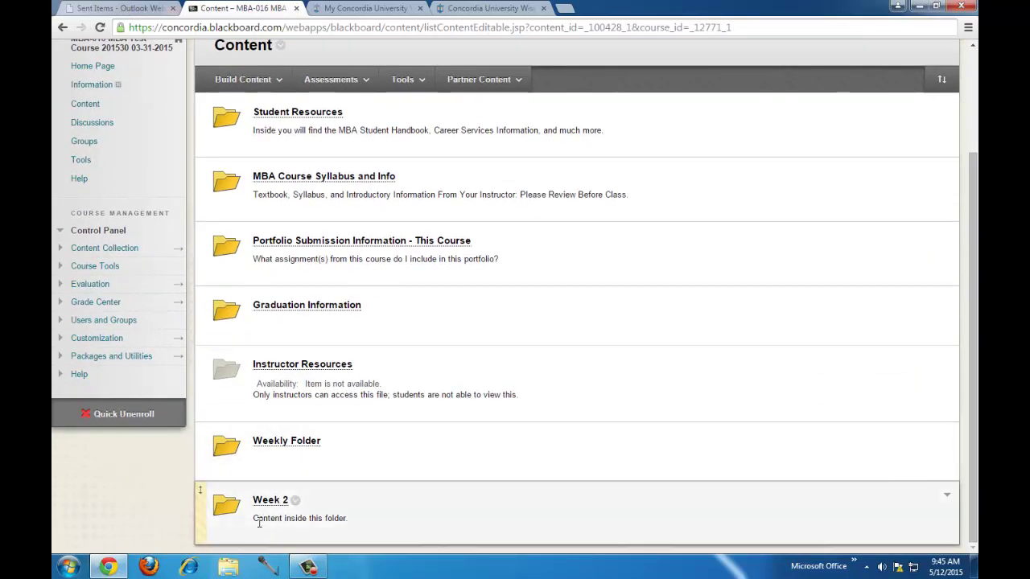
click(276, 502)
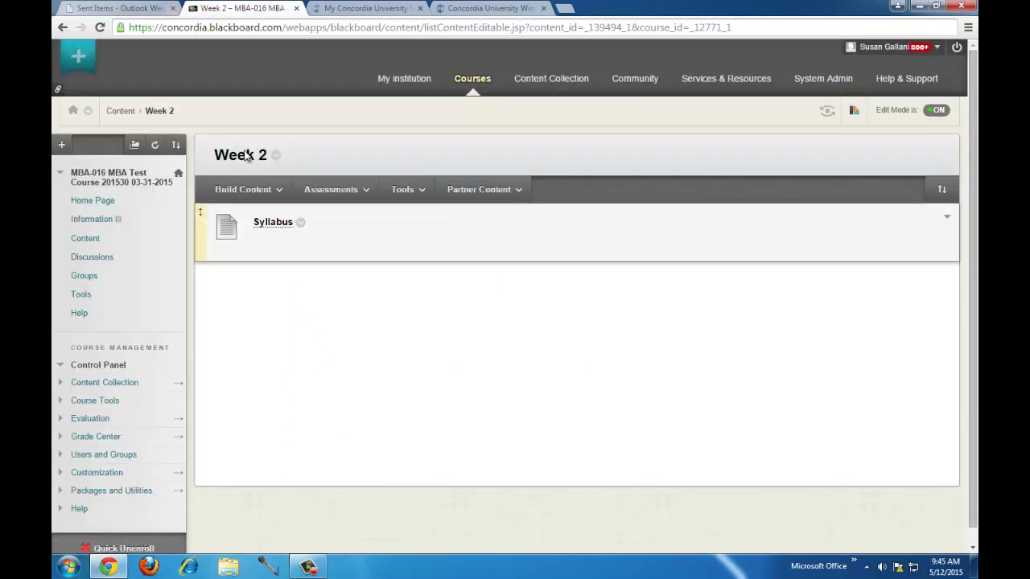
click(118, 112)
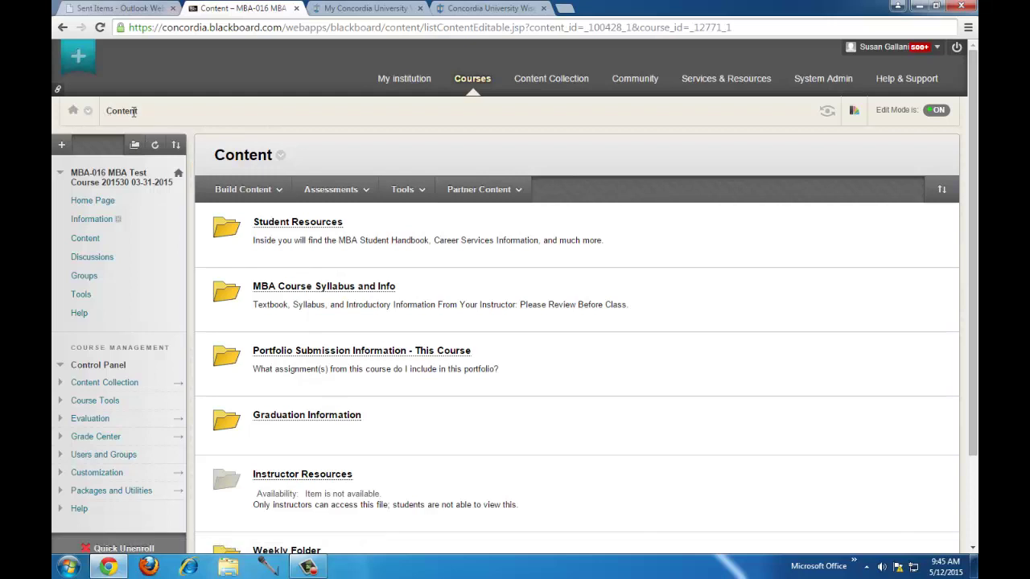
- Look inside Weekly Folder, return to Content, then open the Week 2 folder
scroll(297, 499, down, 1)
click(295, 490)
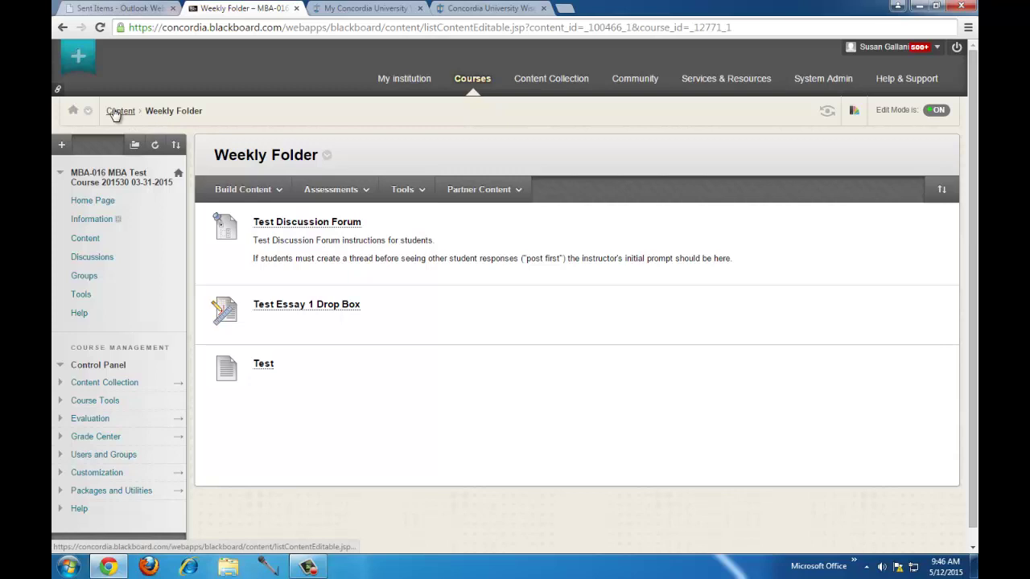
click(117, 112)
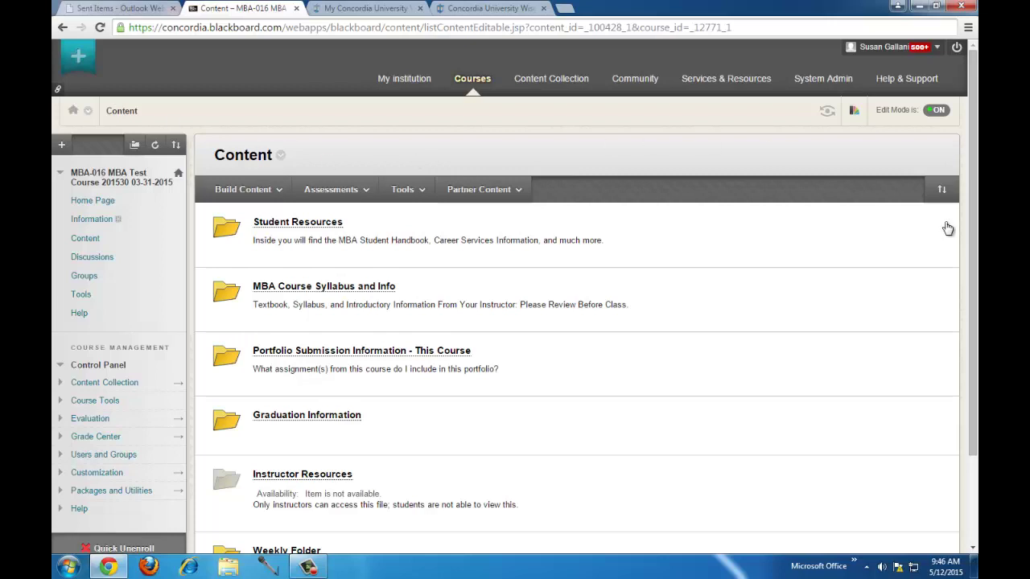
scroll(972, 242, down, 2)
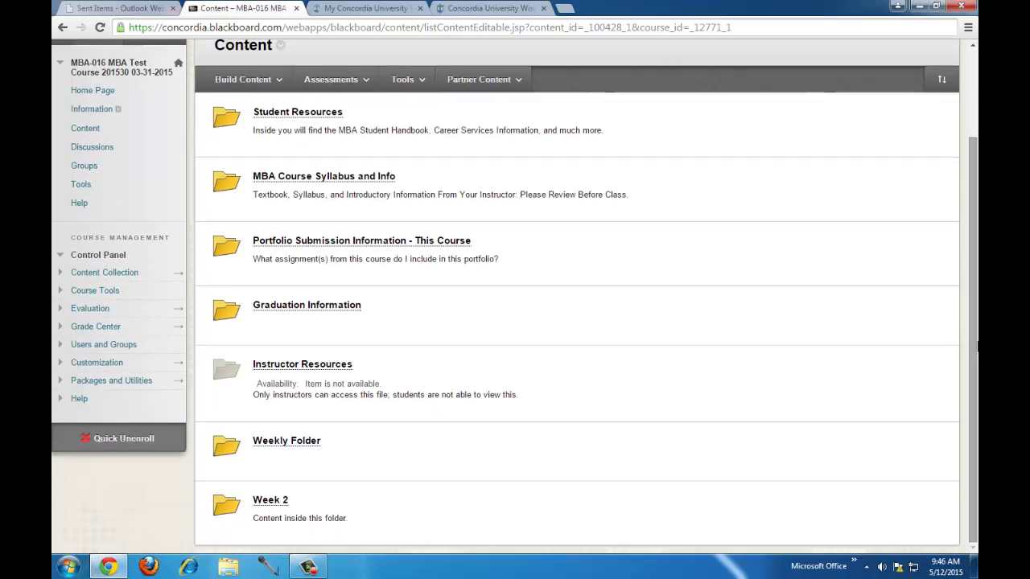
click(270, 504)
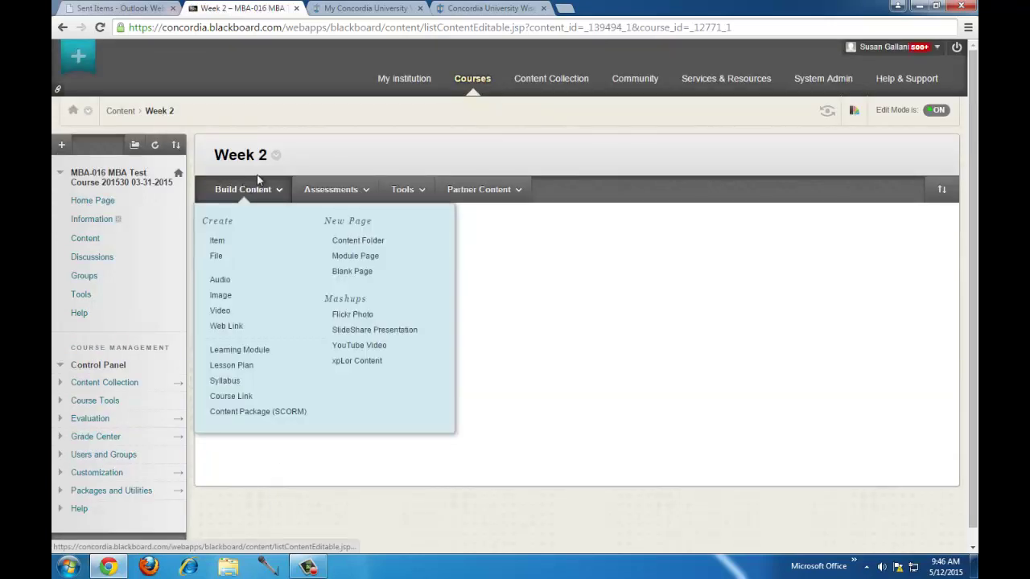
- Add a Discussion Board link in Week 2 with a new forum named MBA Forum and placeholder description
mouse_move(418, 193)
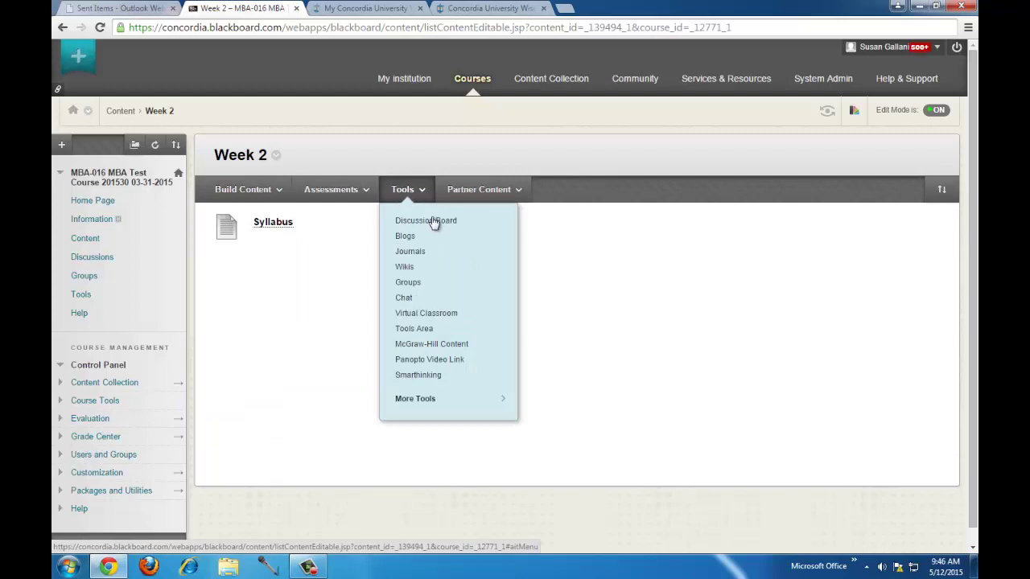
click(439, 222)
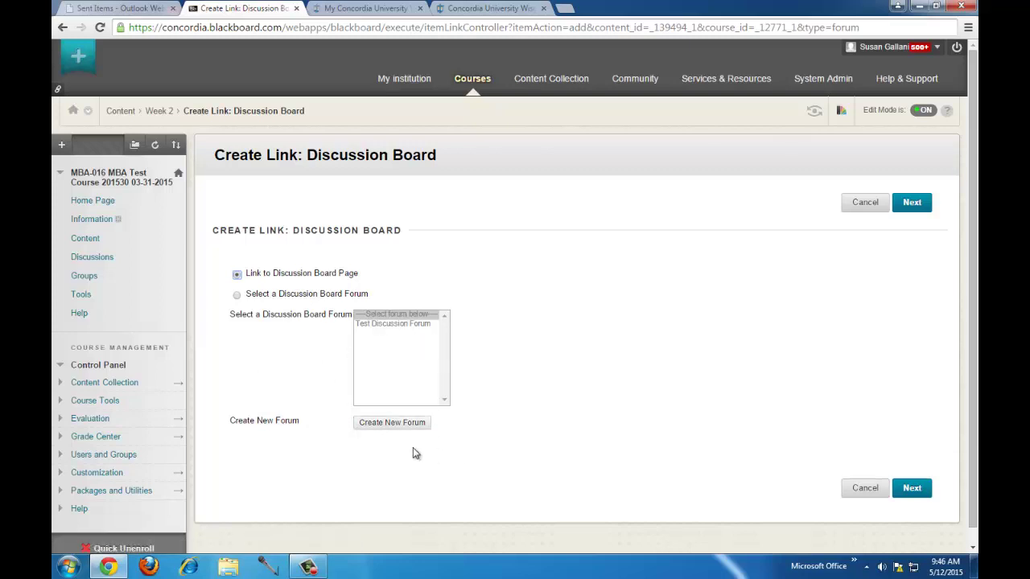
click(394, 427)
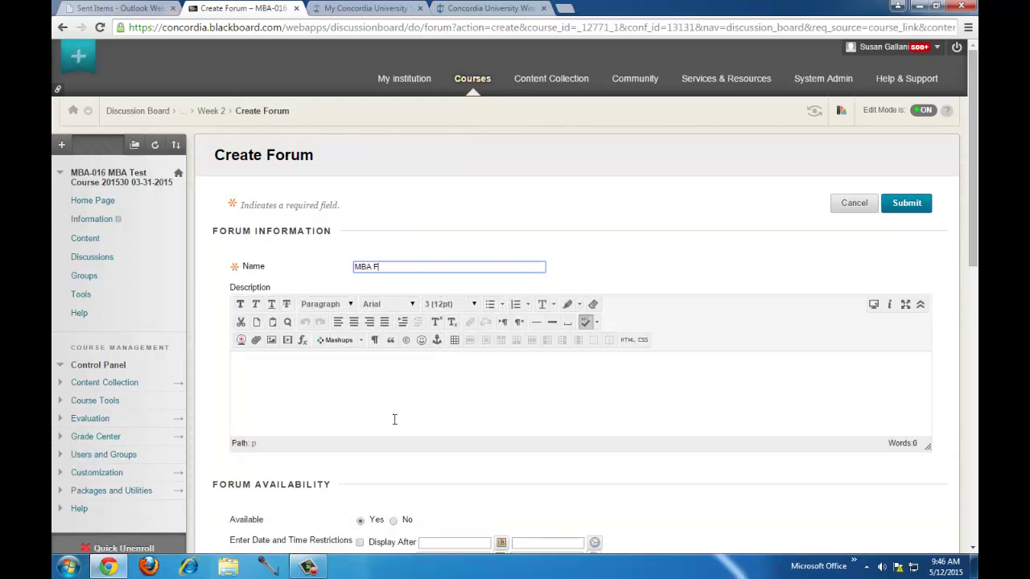
click(463, 375)
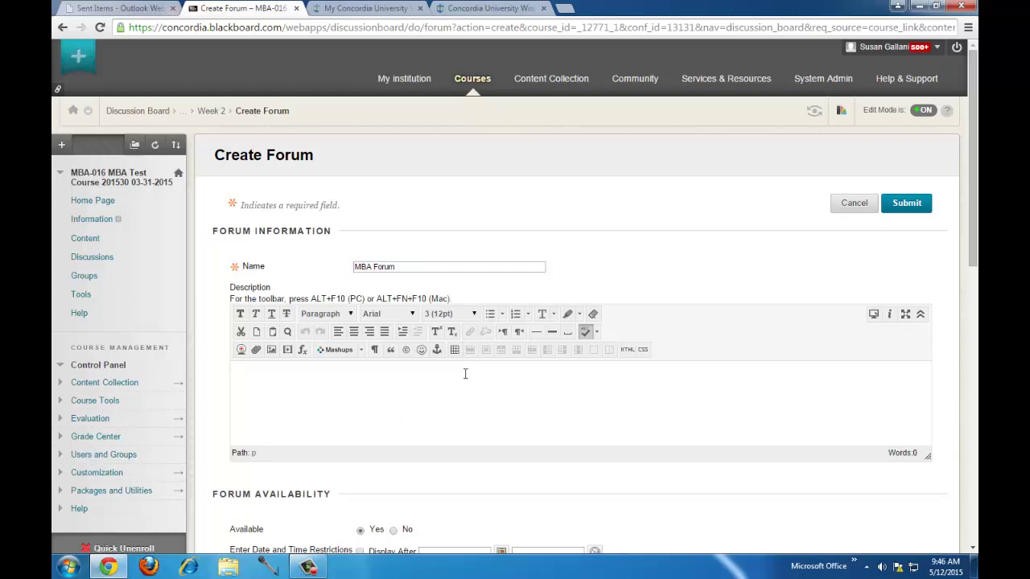
text(sdfjkdfj kjkjfkjdfkfajf)
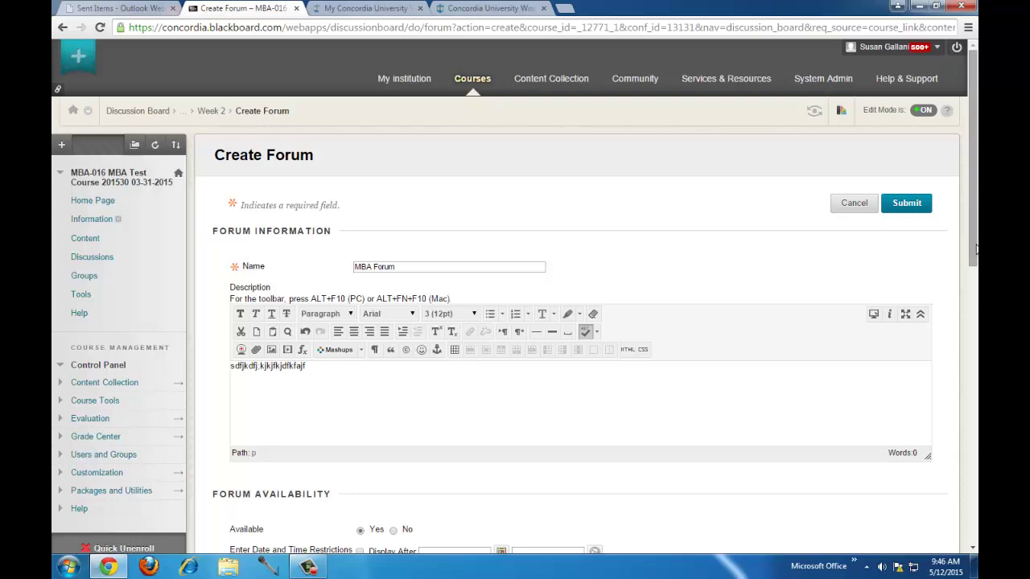
drag(976, 249, 976, 393)
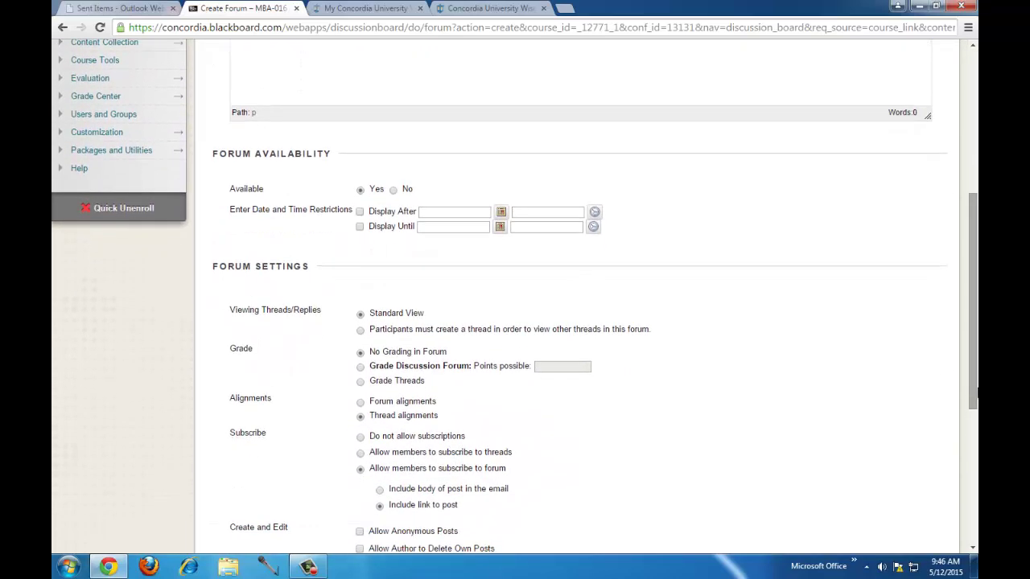
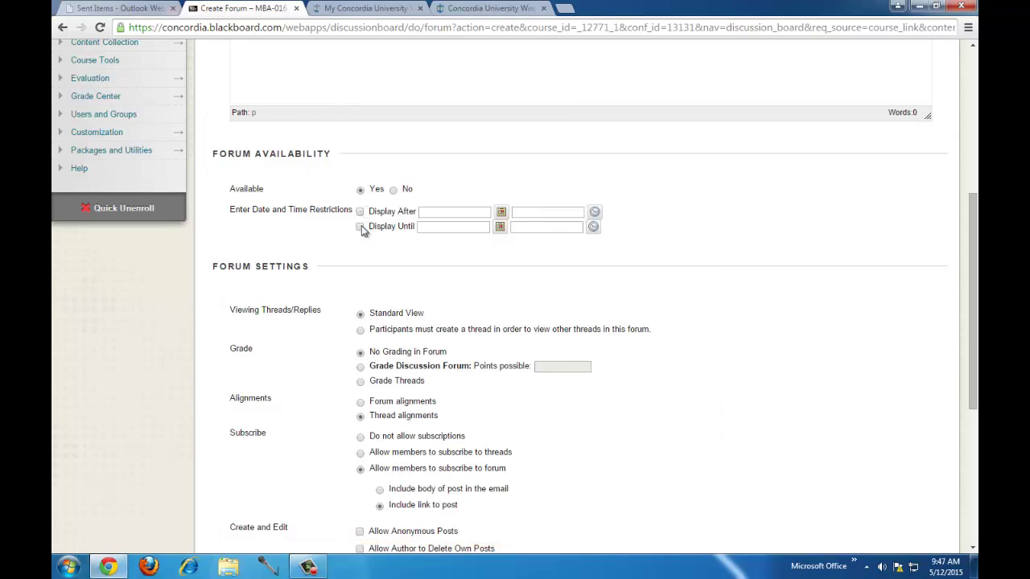
- Leave the display dates unset and require participants to post a thread before viewing others
click(360, 212)
click(360, 228)
click(360, 227)
click(359, 211)
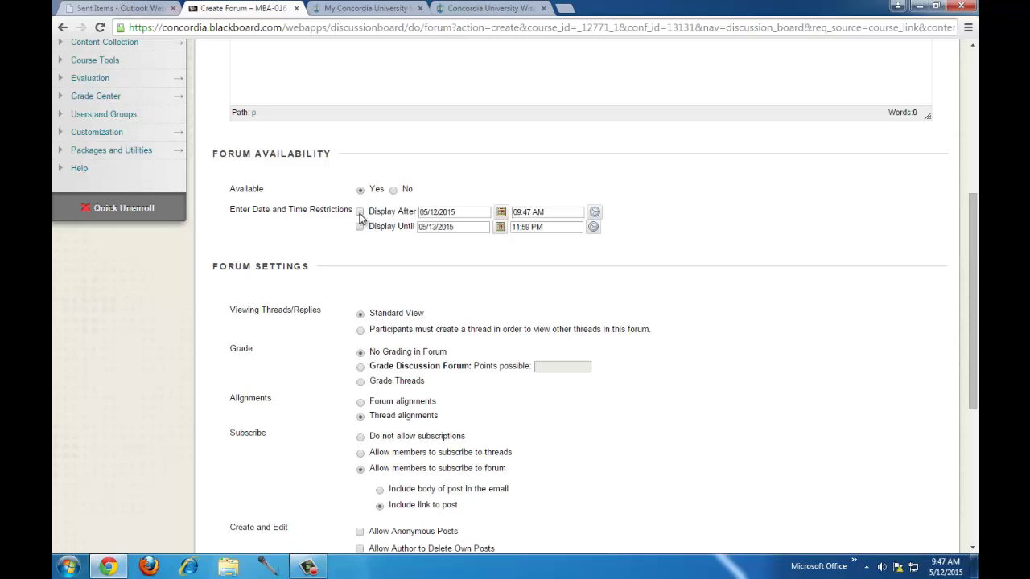
scroll(967, 245, down, 3)
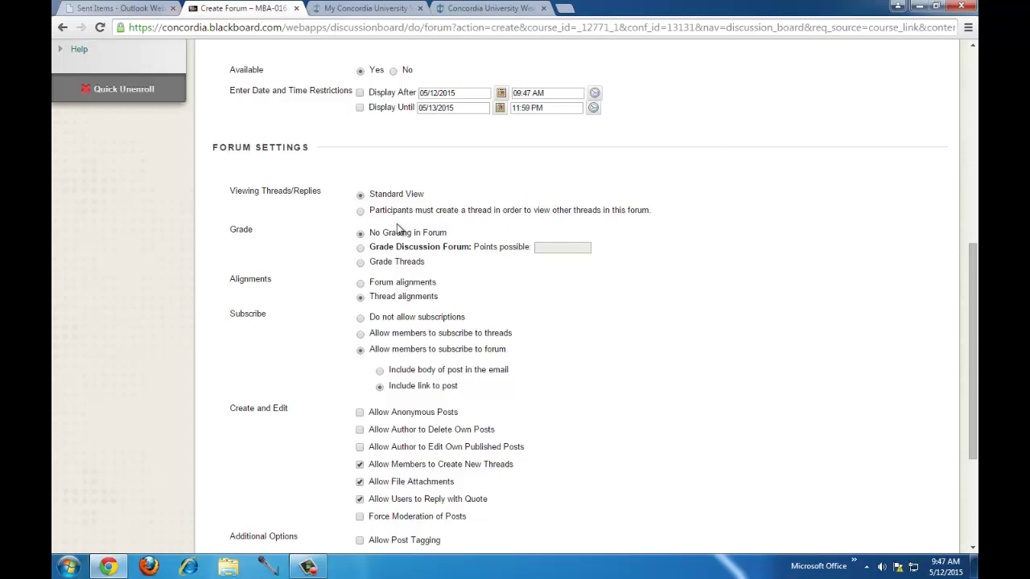
click(361, 213)
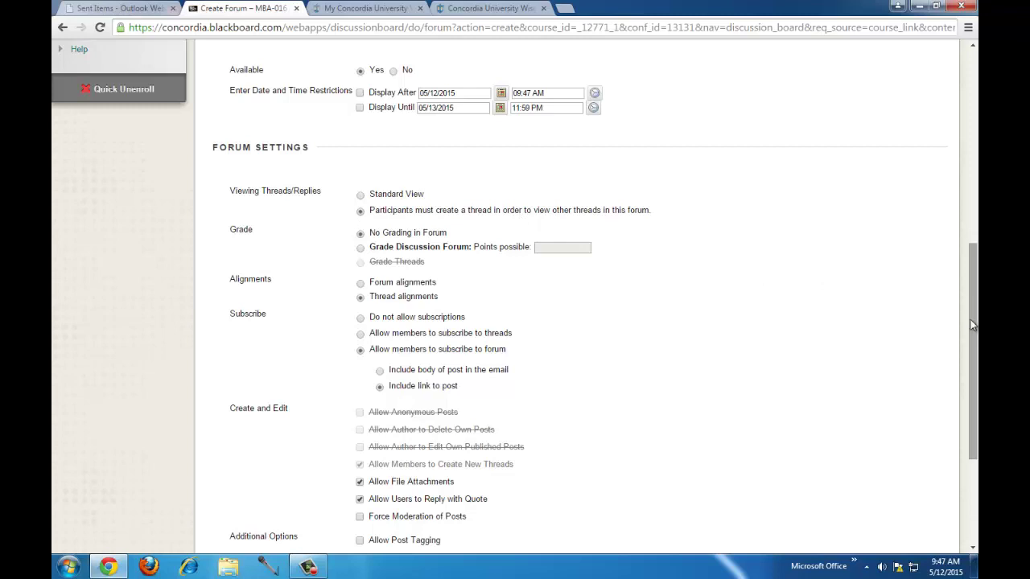
scroll(515, 296, up, 3)
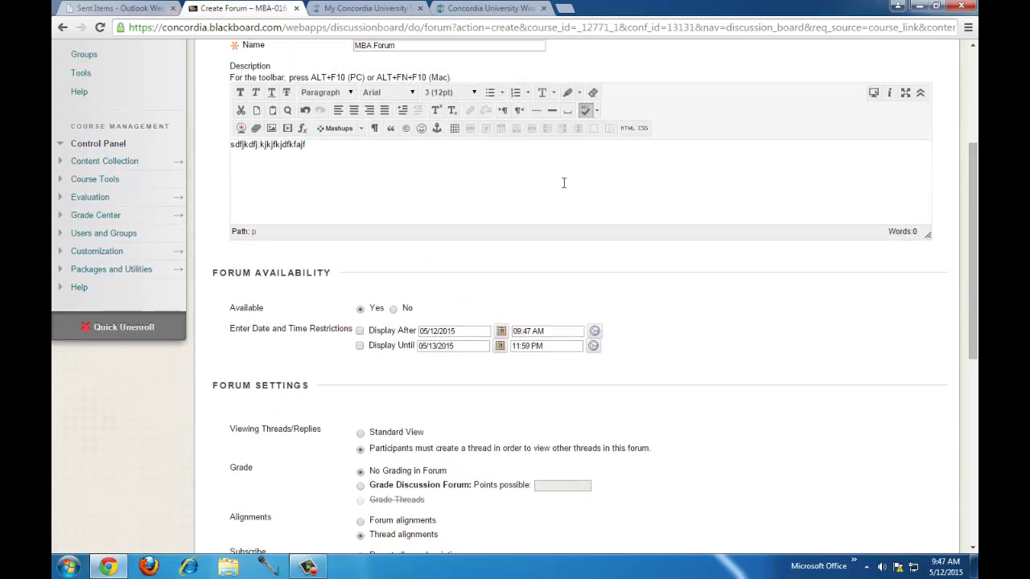
- Overwrite the placeholder text in the Description editor with 'Prompt'
drag(306, 145, 220, 139)
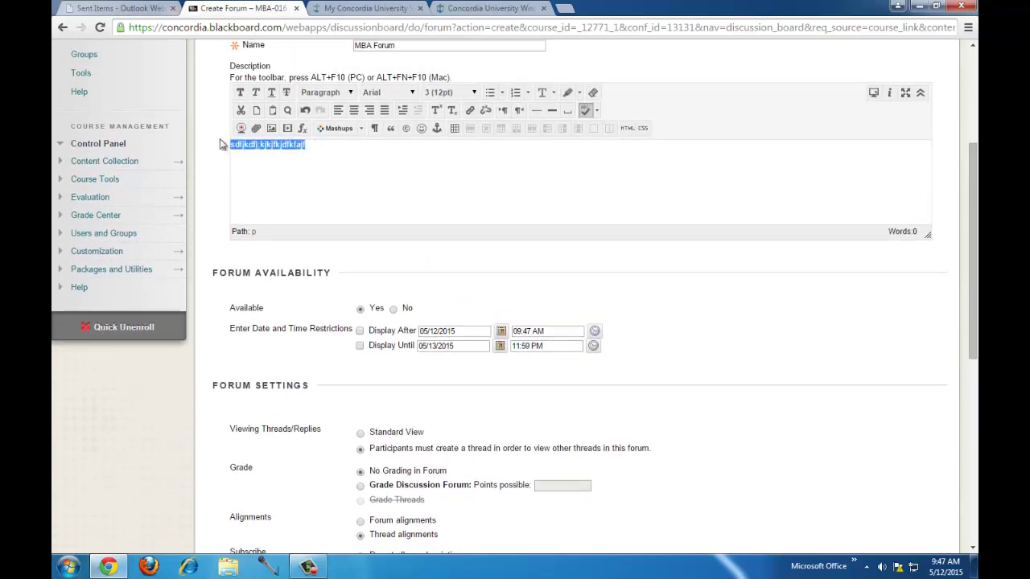
text(Prompt)
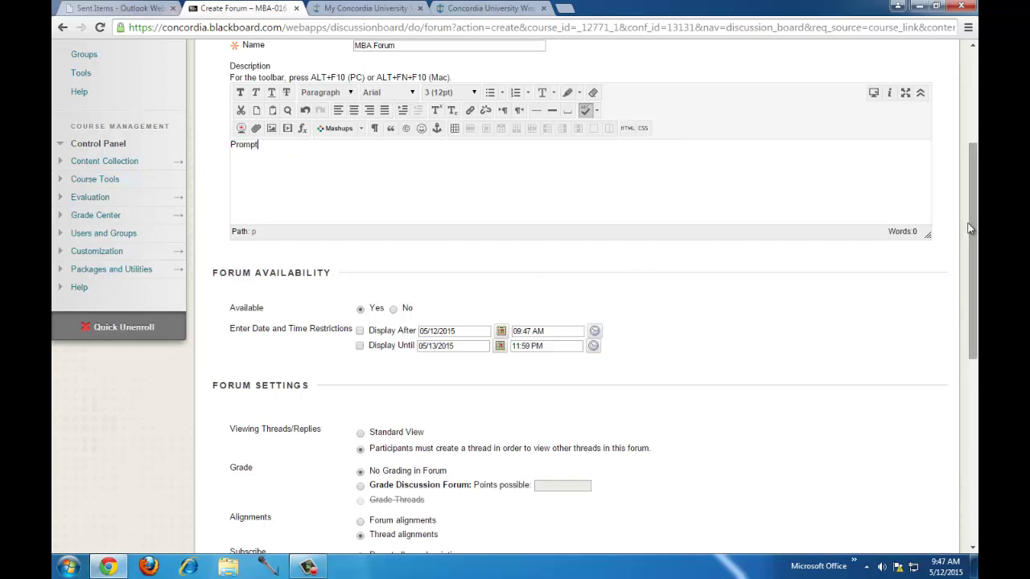
drag(974, 228, 974, 285)
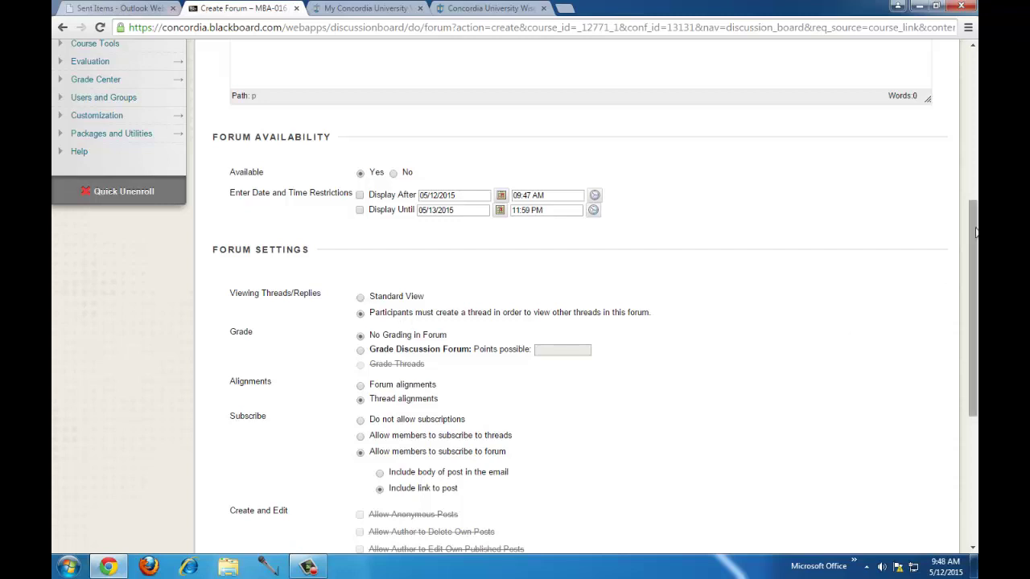
drag(973, 233, 964, 290)
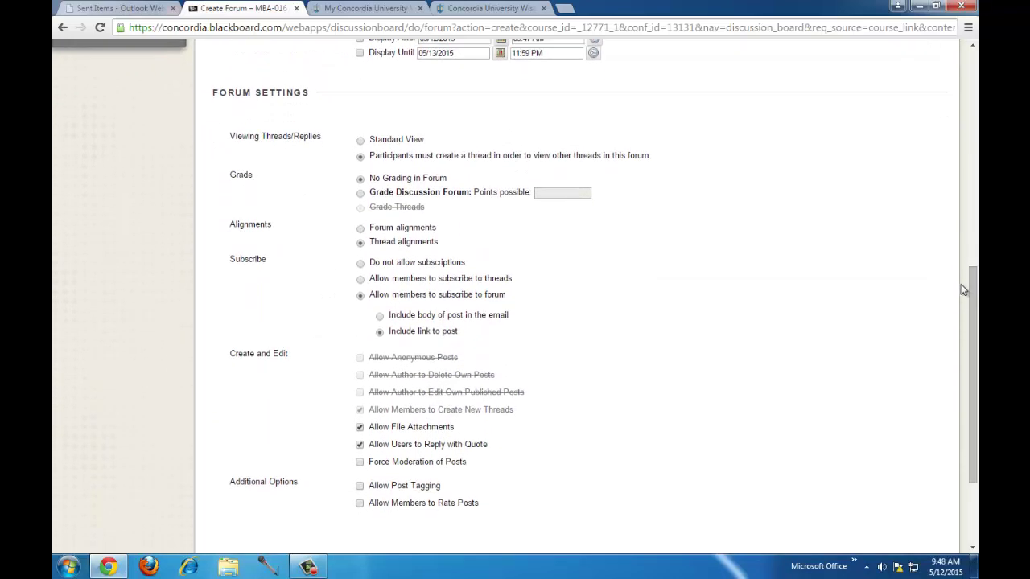
- Make the forum graded with 100 points possible
click(360, 194)
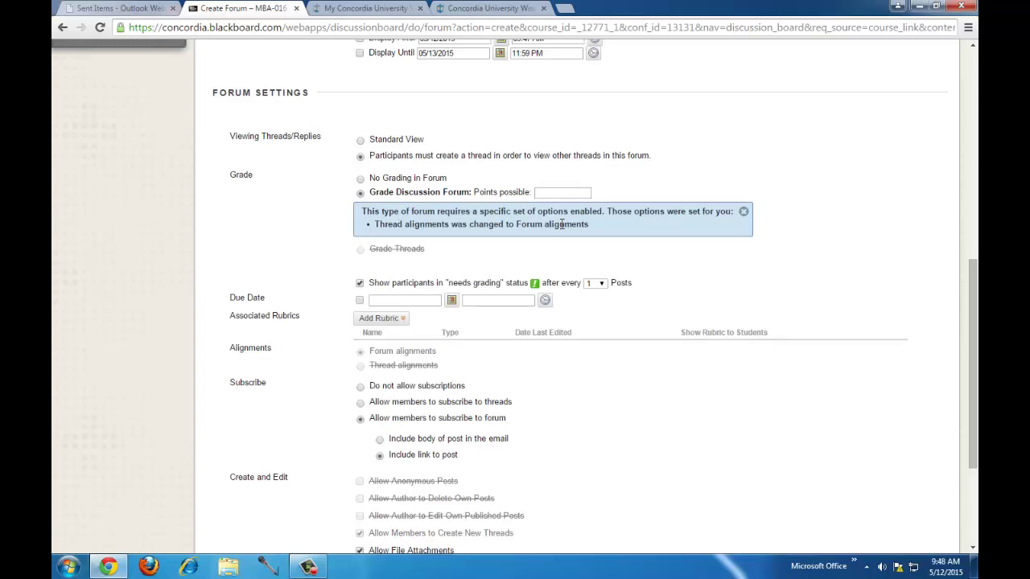
click(558, 192)
text(100)
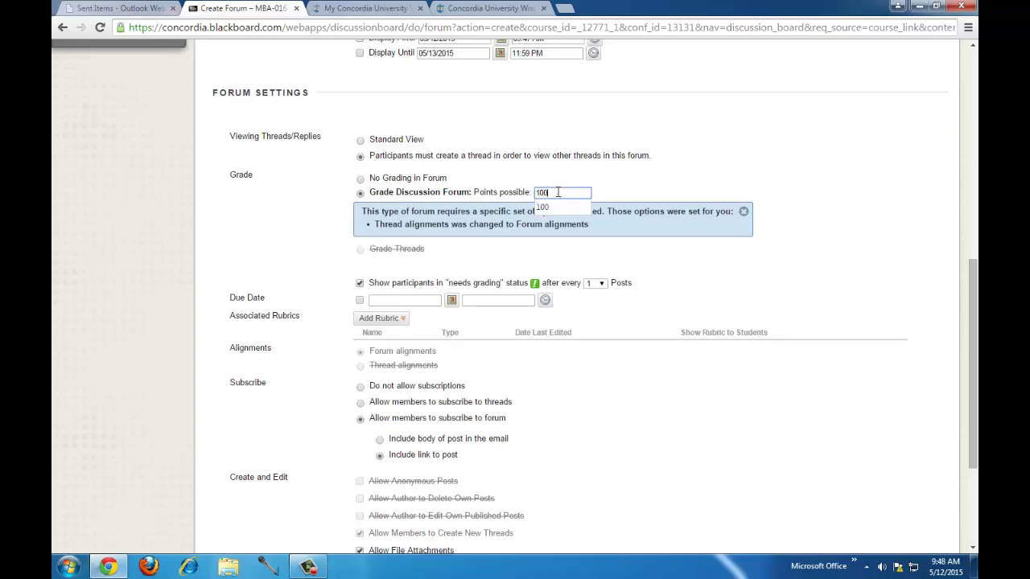
click(631, 192)
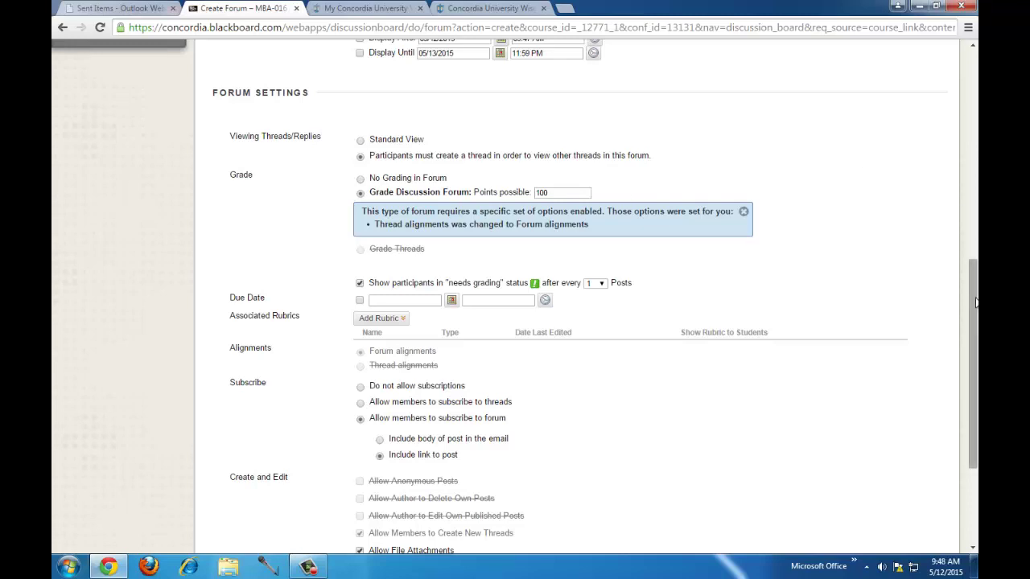
- Submit the forum settings to create the MBA Forum
drag(974, 304, 974, 349)
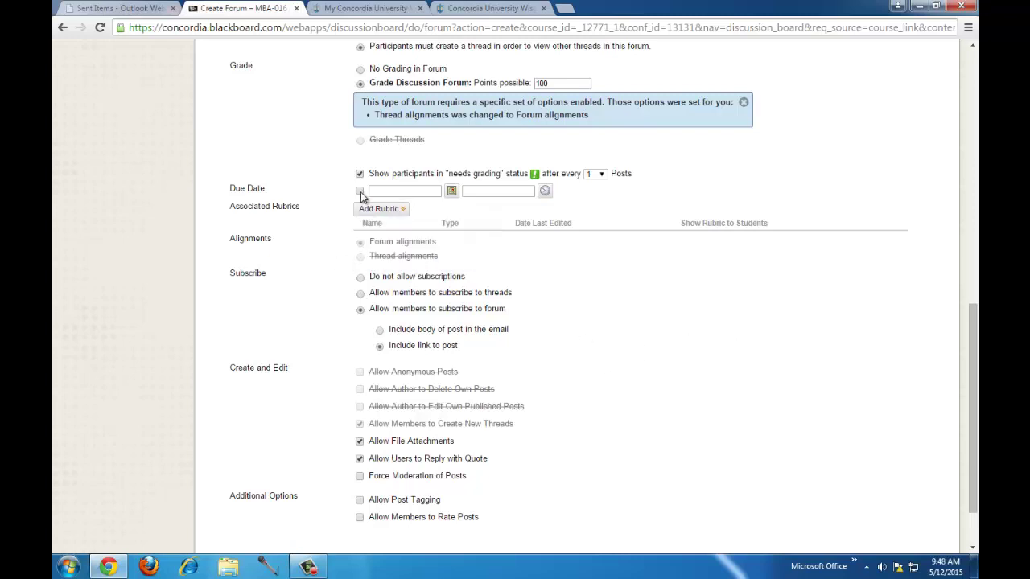
scroll(971, 320, down, 2)
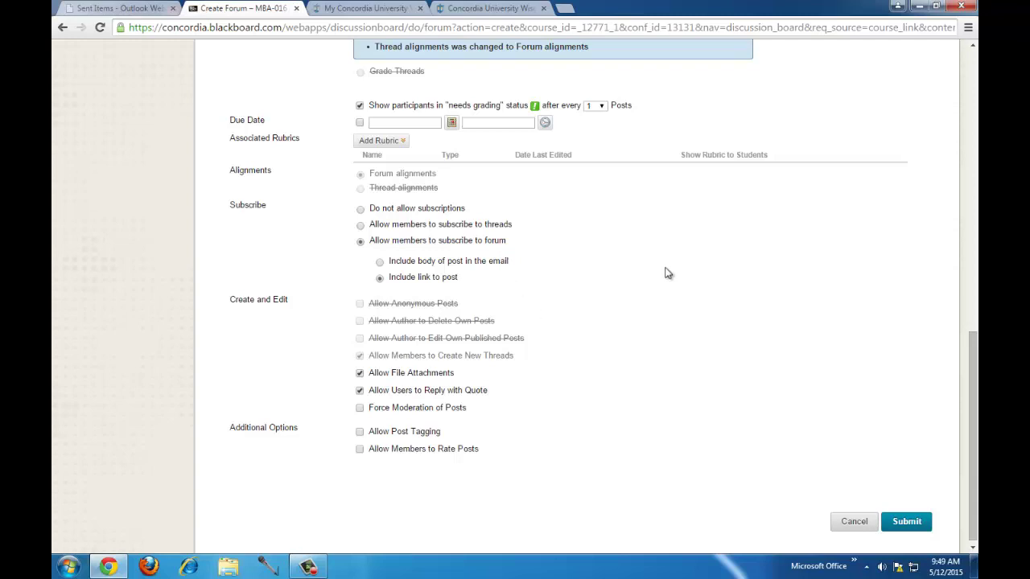
mouse_move(969, 373)
mouse_down()
mouse_move(972, 328)
mouse_move(971, 379)
mouse_up()
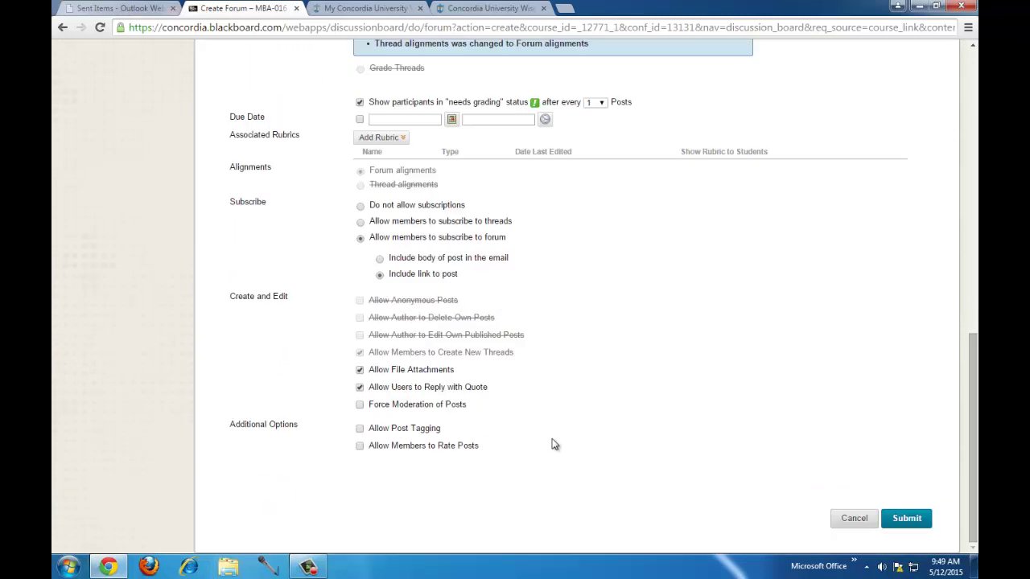
click(899, 519)
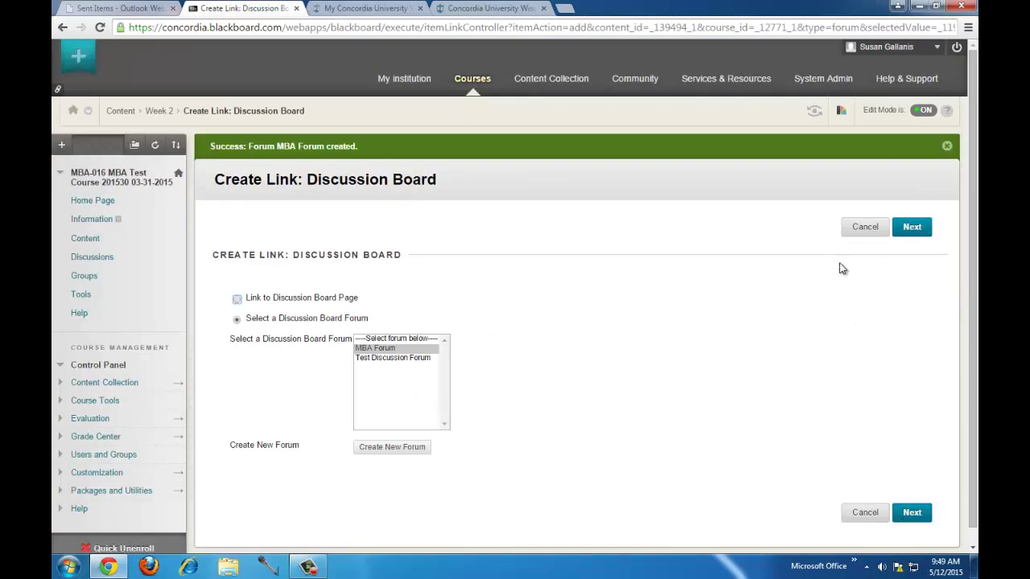
- Choose MBA Forum as the discussion link target and continue to the link details
scroll(966, 265, down, 1)
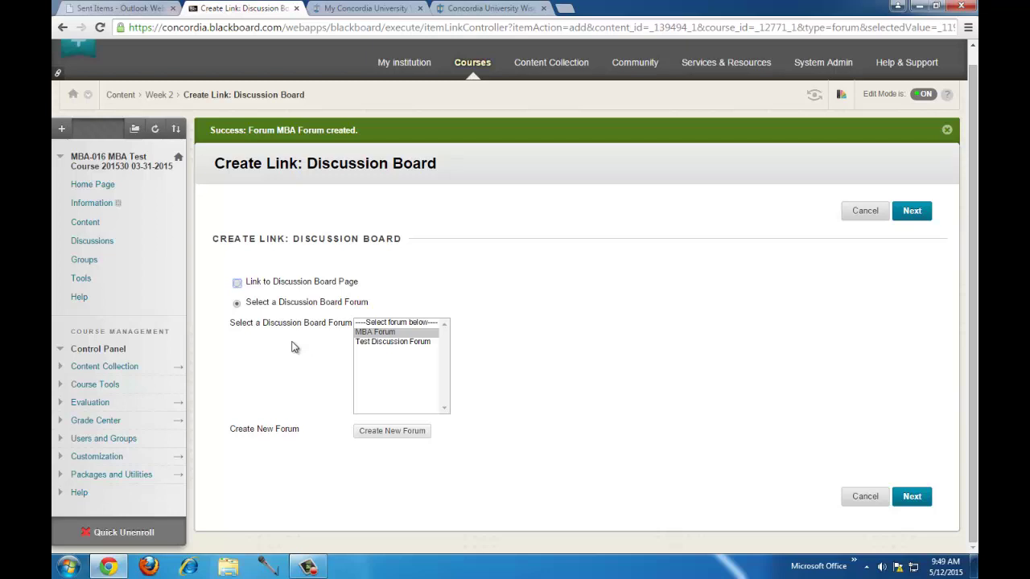
click(383, 334)
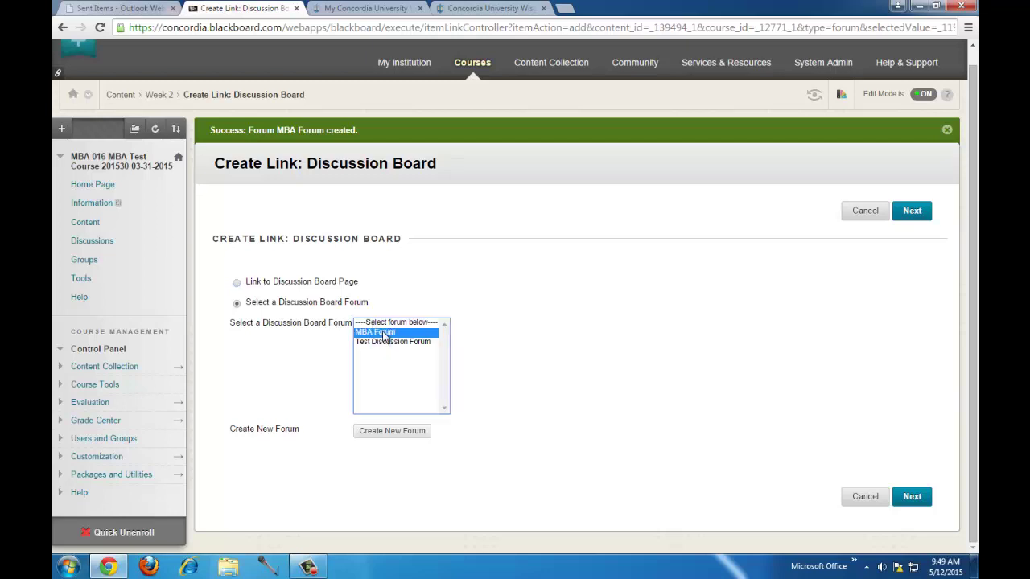
click(909, 497)
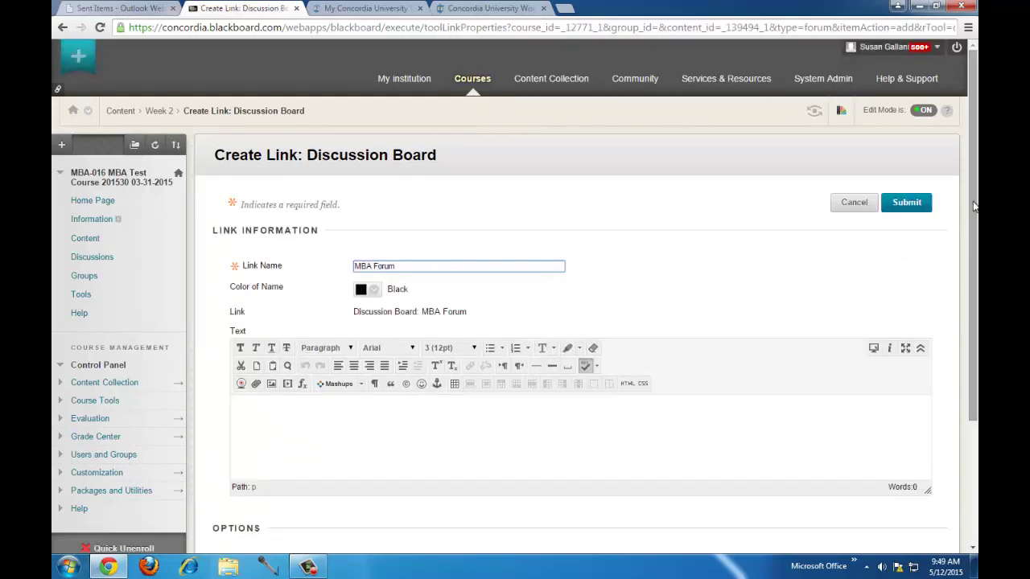
- Add the text 'Instuctions' to the link and submit it
drag(976, 209, 977, 291)
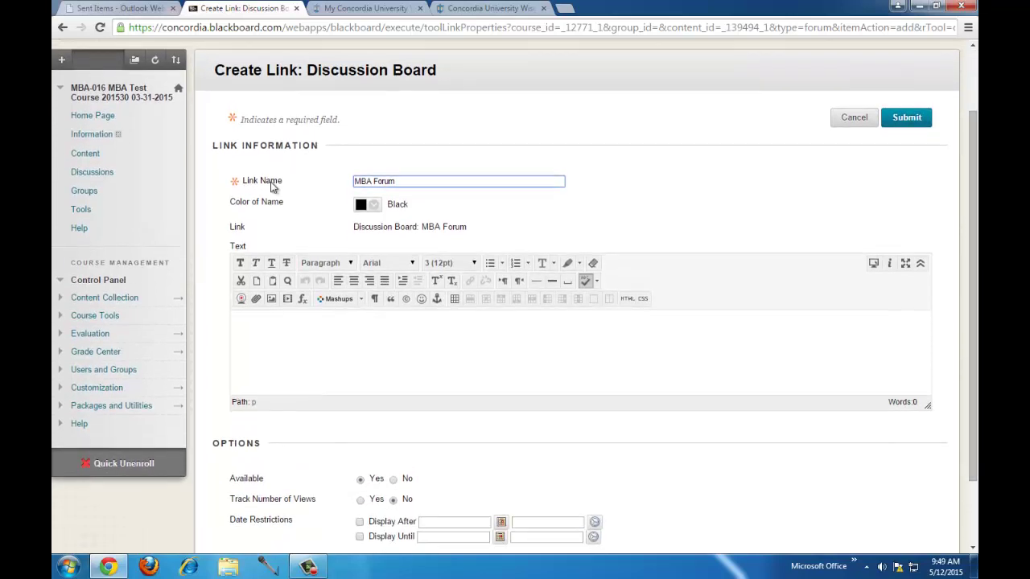
click(432, 344)
text(Instuctions)
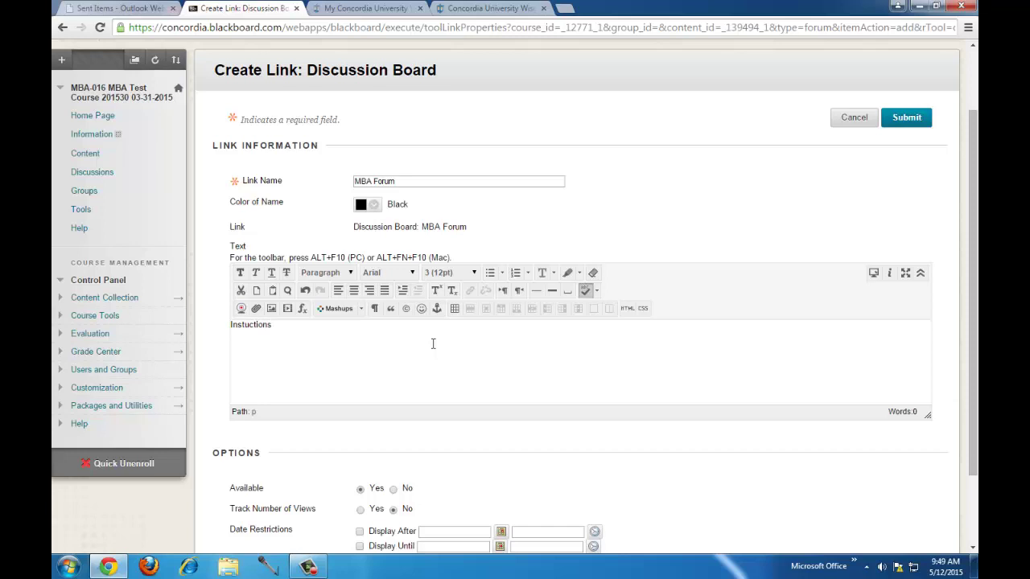
drag(975, 203, 969, 329)
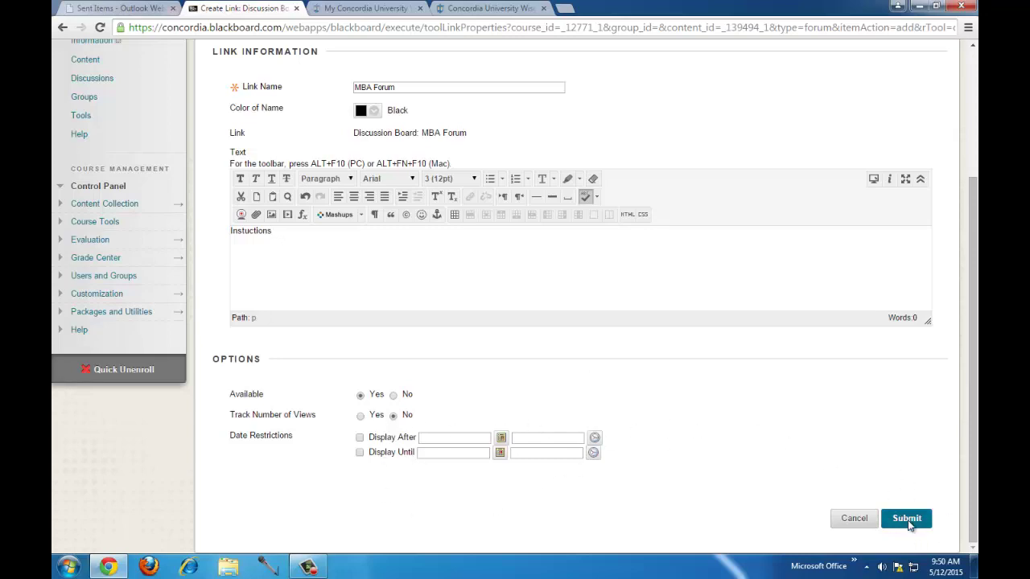
click(908, 520)
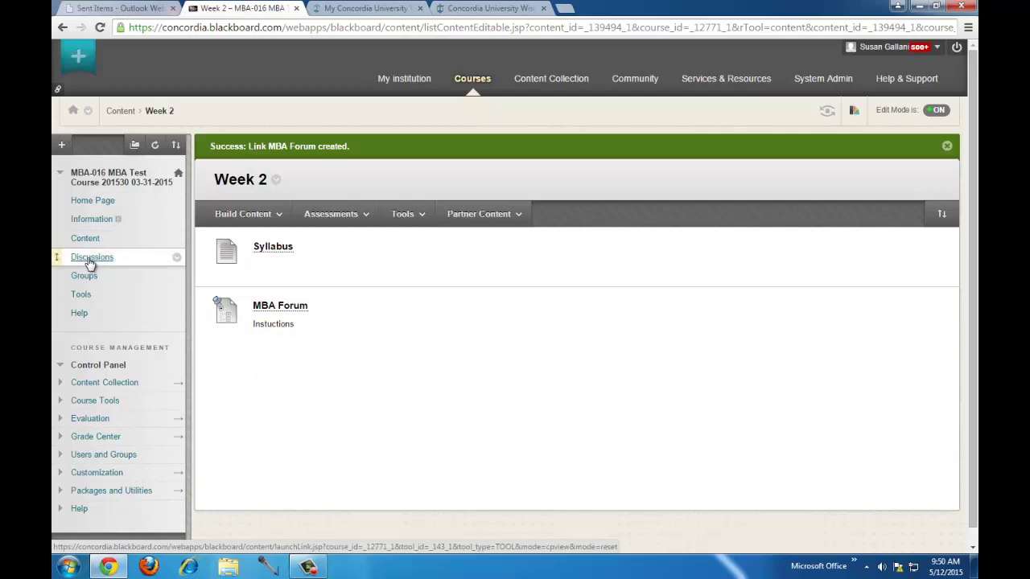
- Go to the Discussions page from the course menu
click(90, 262)
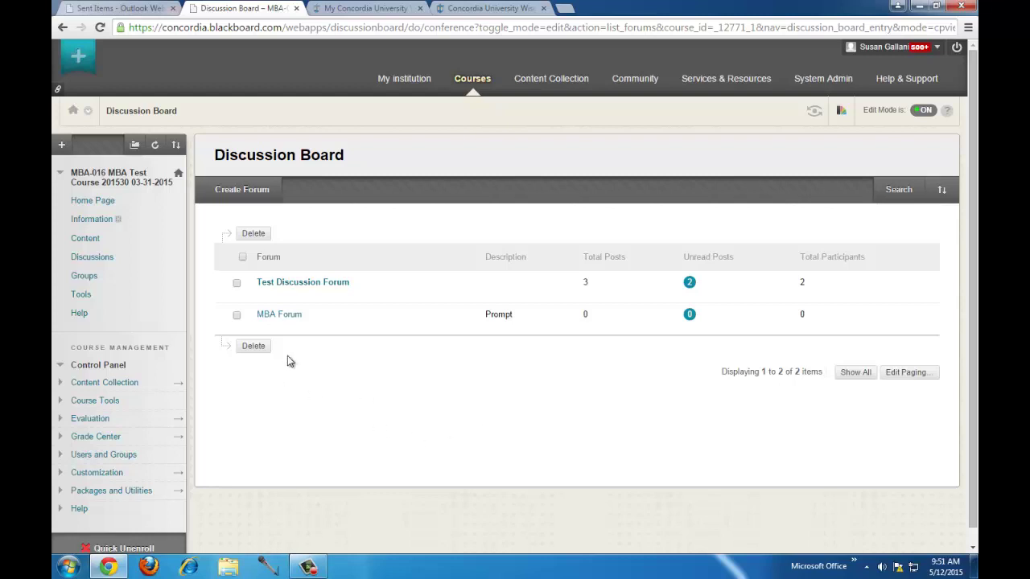
- Open Test Discussion Forum, subscribe, dismiss the Windows colour-scheme prompt, then unsubscribe
click(296, 287)
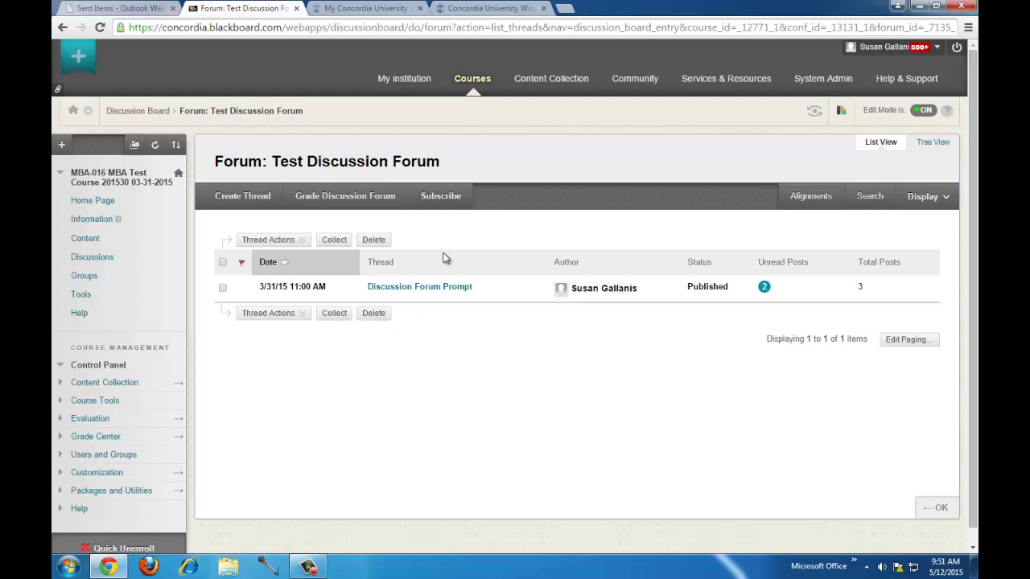
click(441, 197)
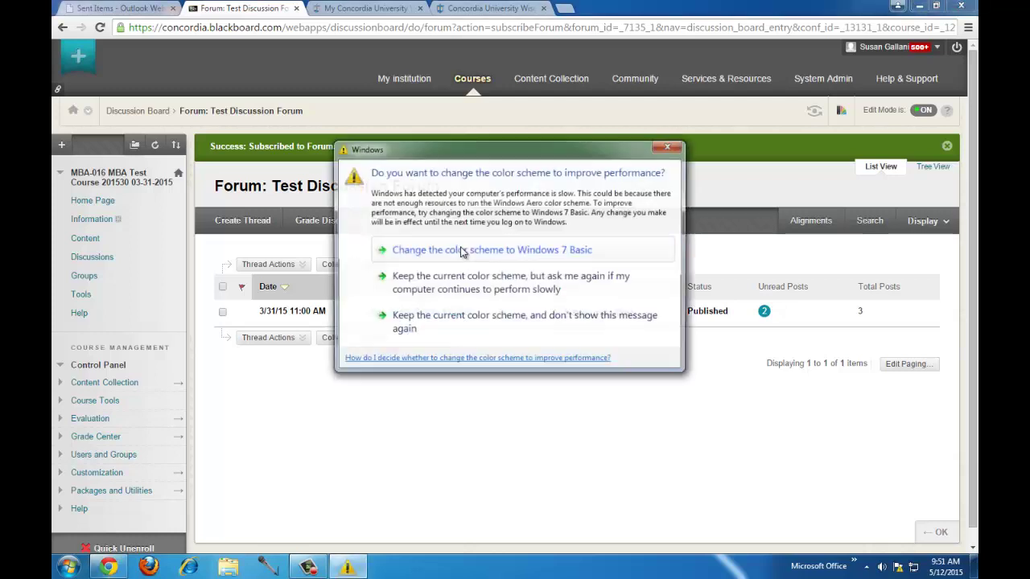
click(675, 143)
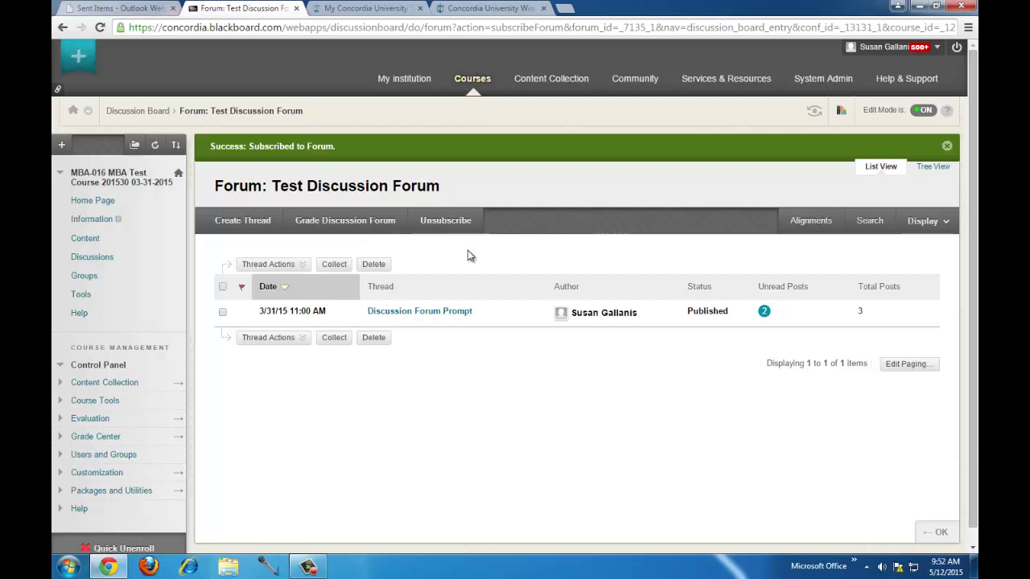
click(453, 228)
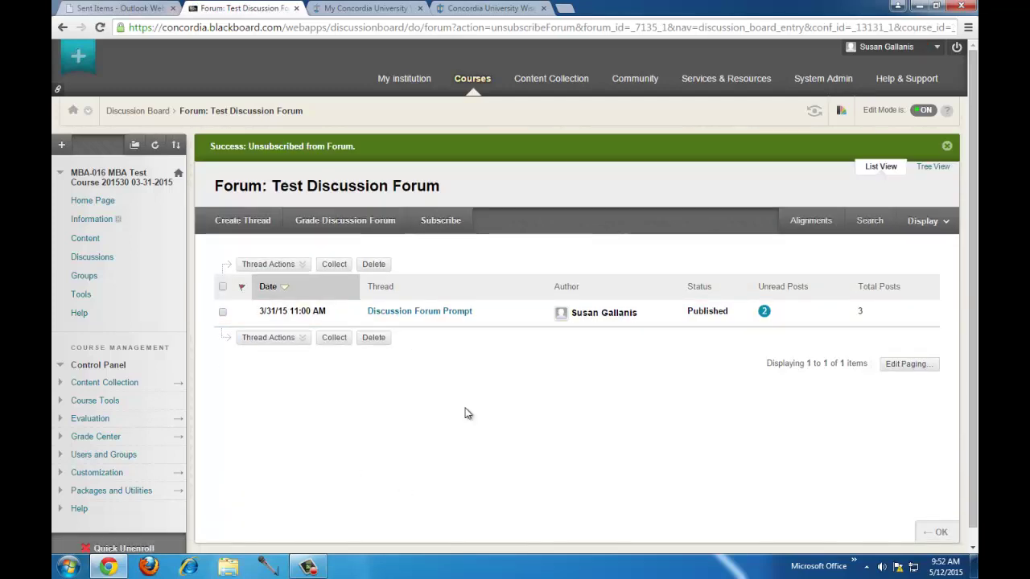
- Open the Discussion Forum Prompt thread showing its 3 posts
click(409, 312)
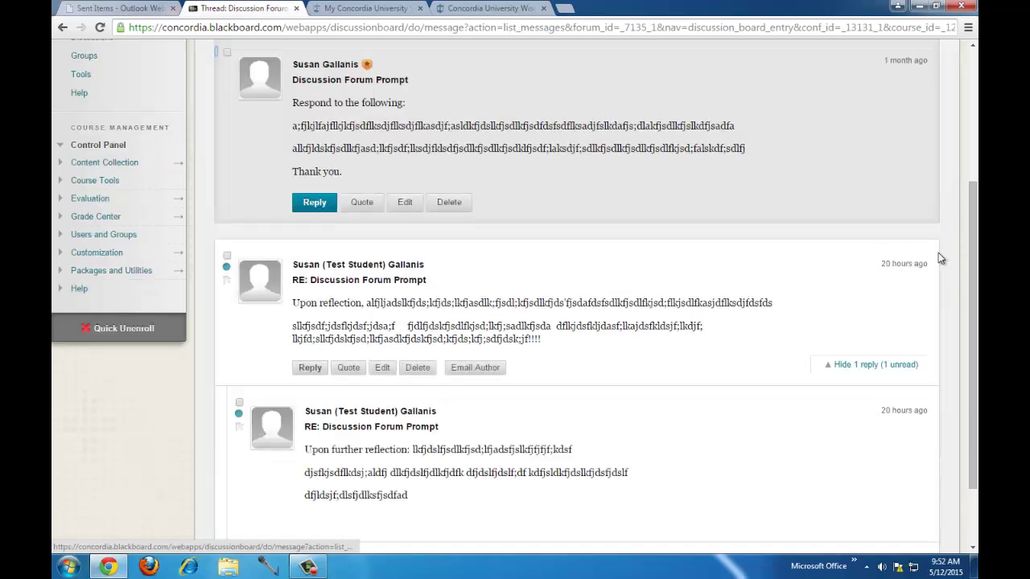
scroll(975, 222, up, 1)
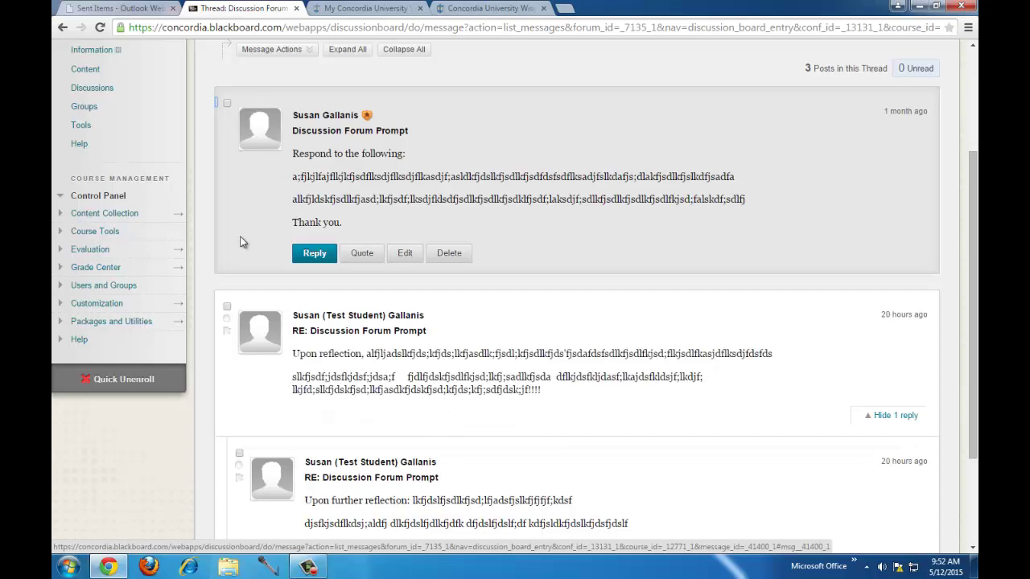
- Submit a reply with the message 'Great!' on the Discussion Forum Prompt thread
click(315, 254)
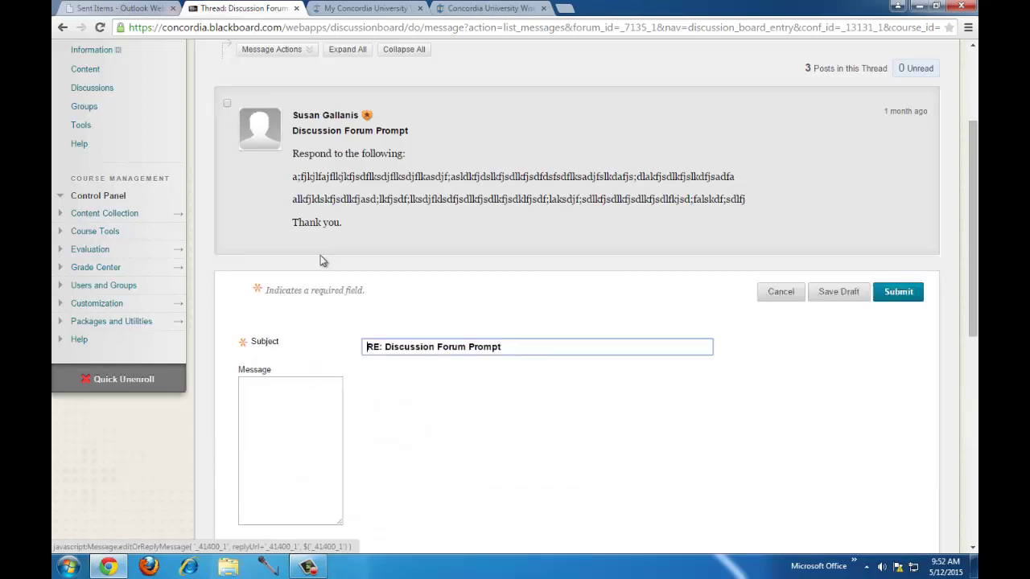
click(383, 472)
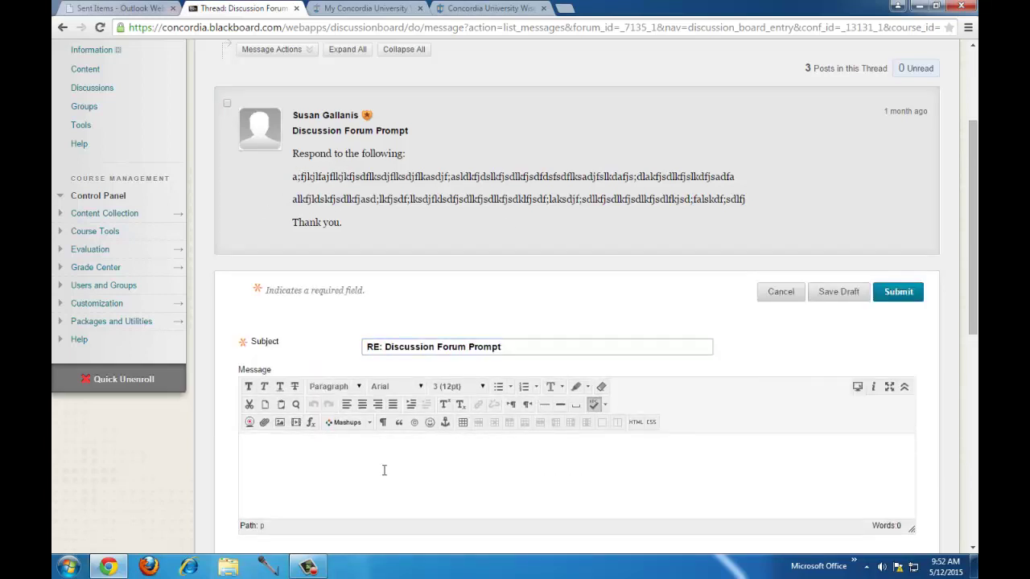
text(Great!)
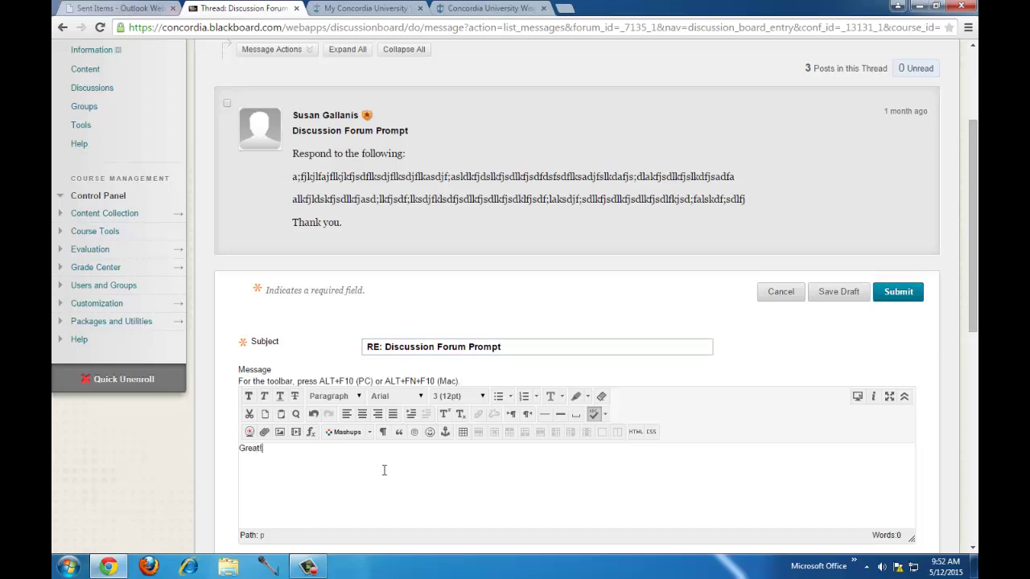
click(895, 292)
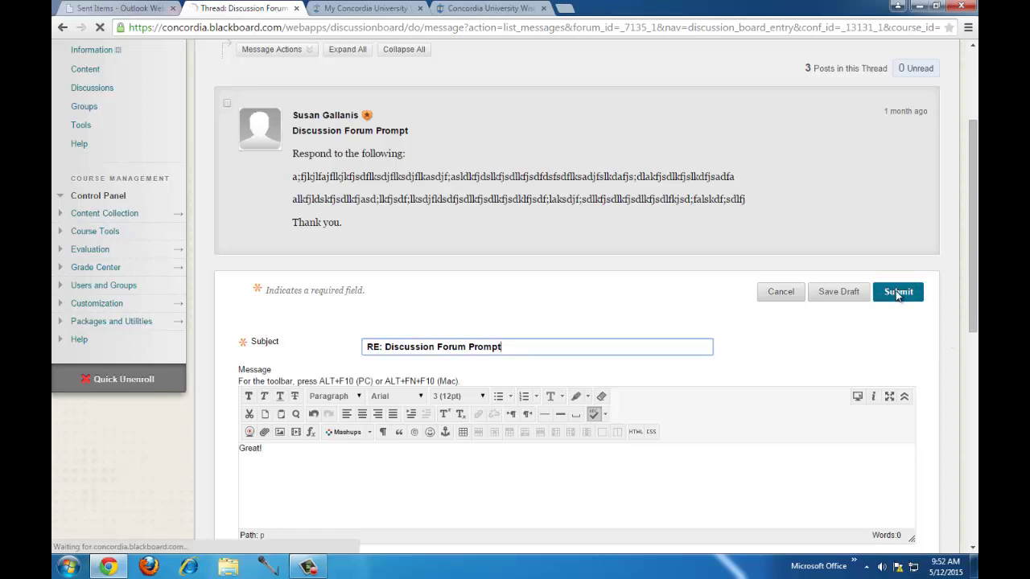
scroll(970, 224, down, 1)
scroll(969, 224, down, 3)
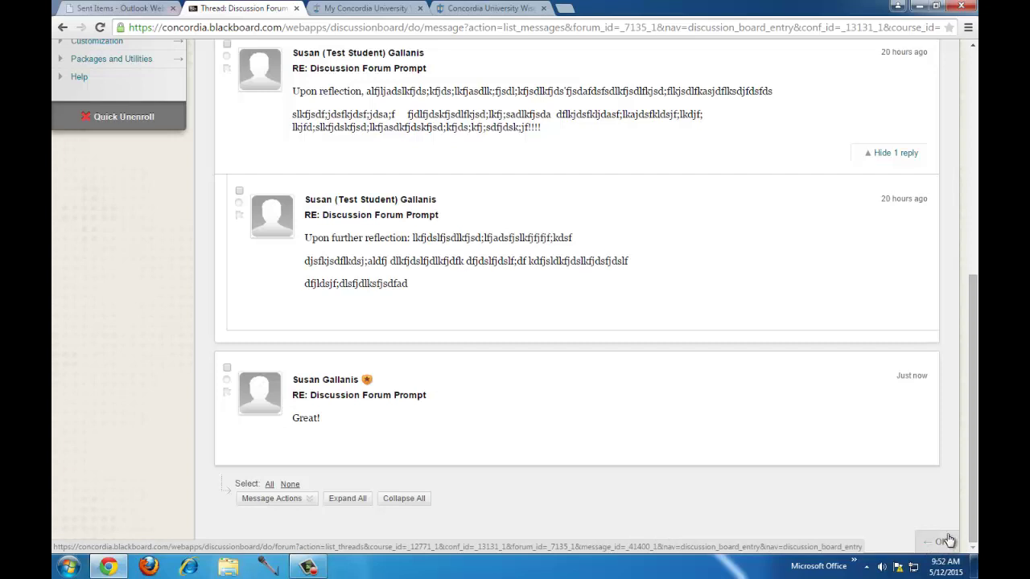
- Open Grade Discussion Forum and bring up the test student's posts for grading
click(943, 541)
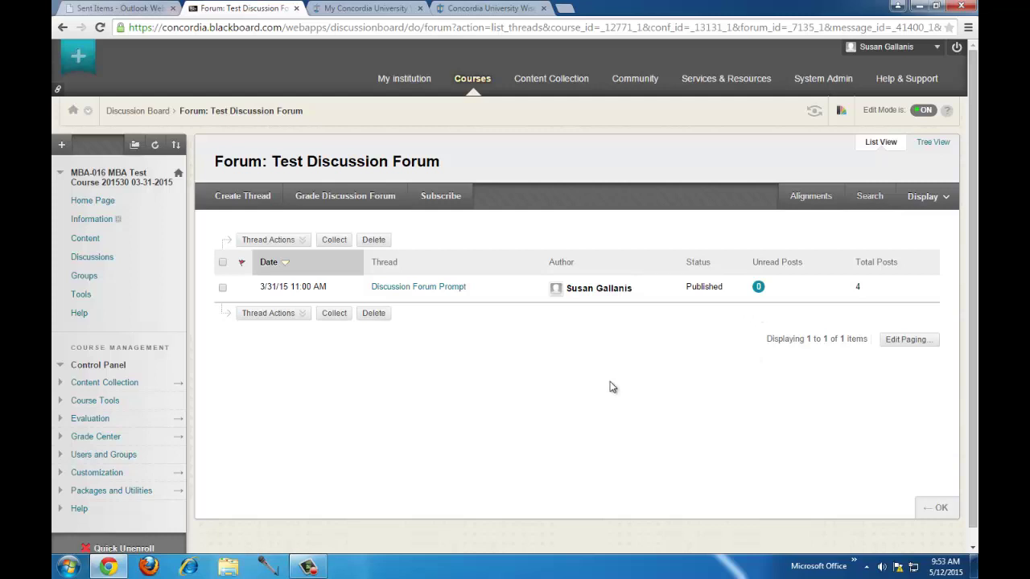
click(346, 201)
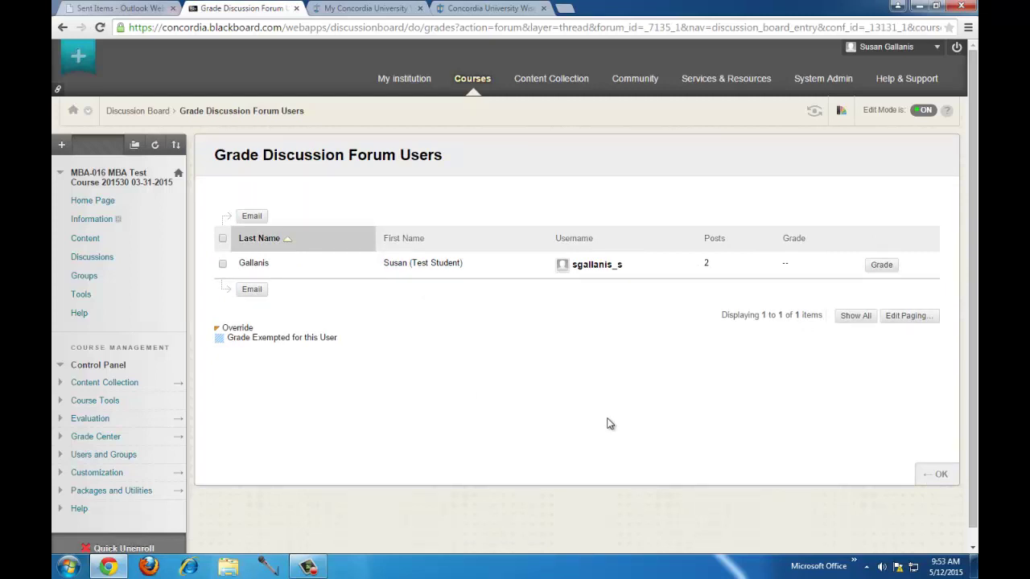
click(891, 266)
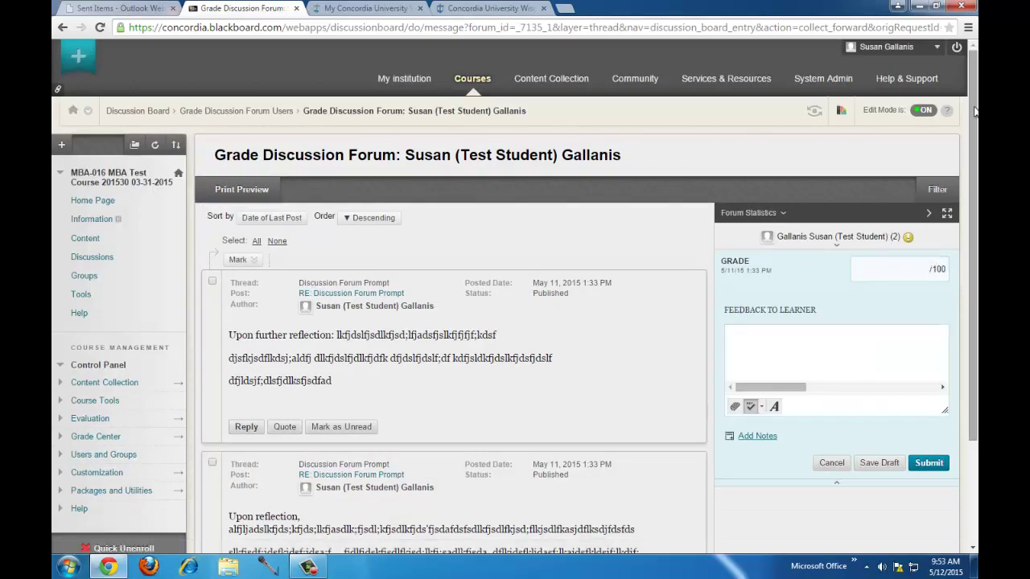
- Give the test student's posts a grade of 85 with feedback 'Great Job!' and save it
drag(975, 137, 976, 217)
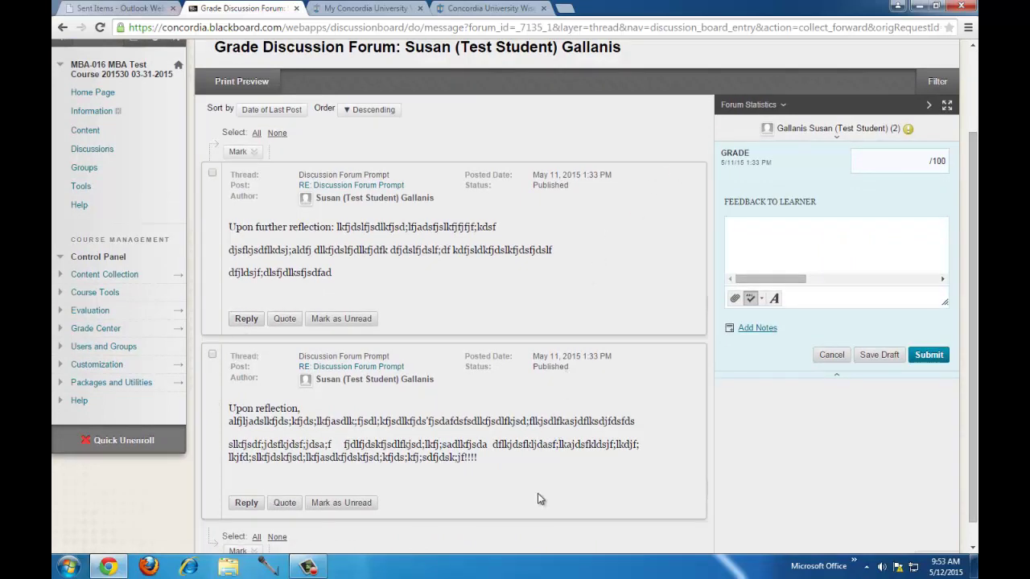
click(801, 232)
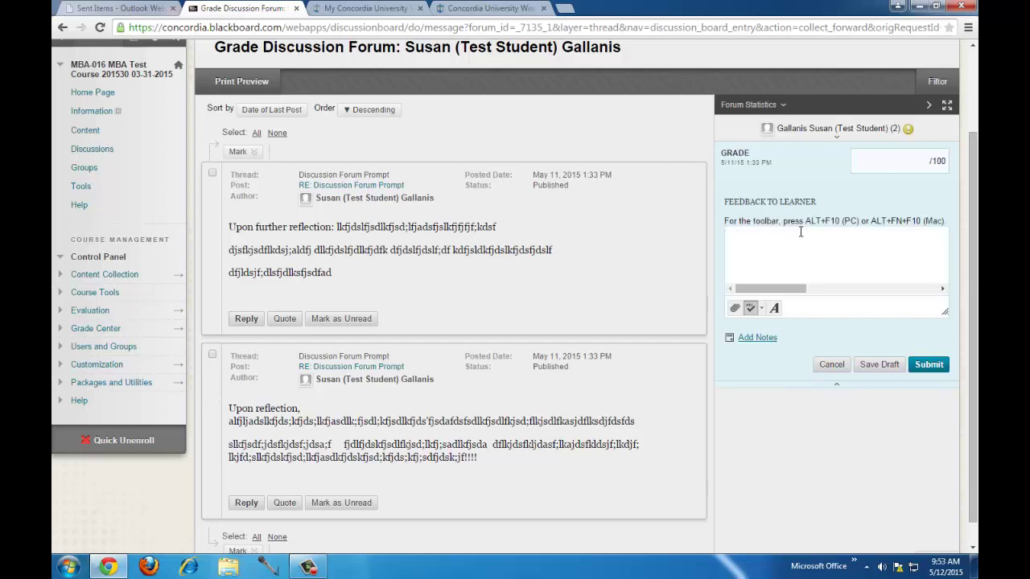
text(Great Job!)
click(919, 158)
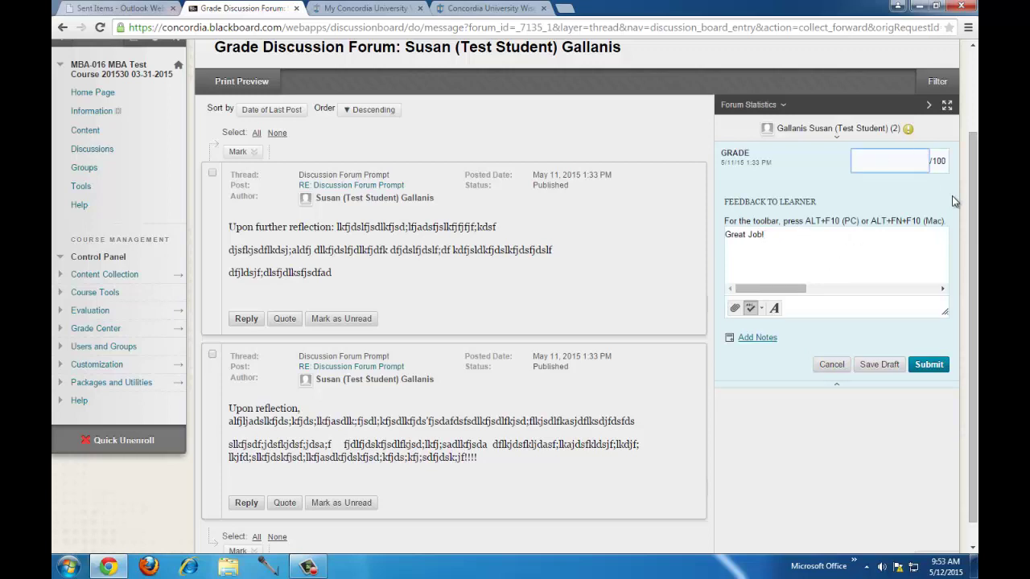
text(5)
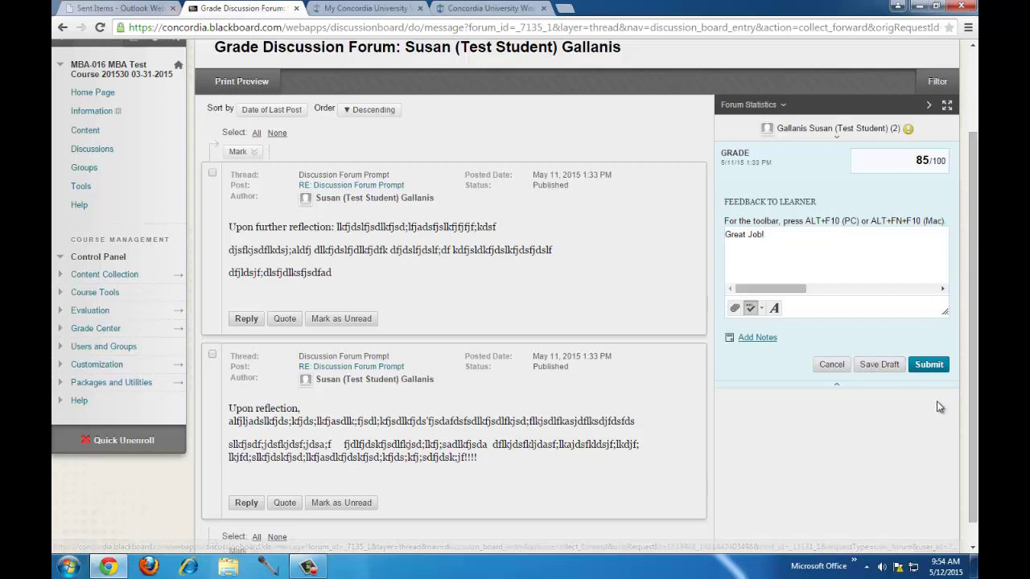
click(929, 366)
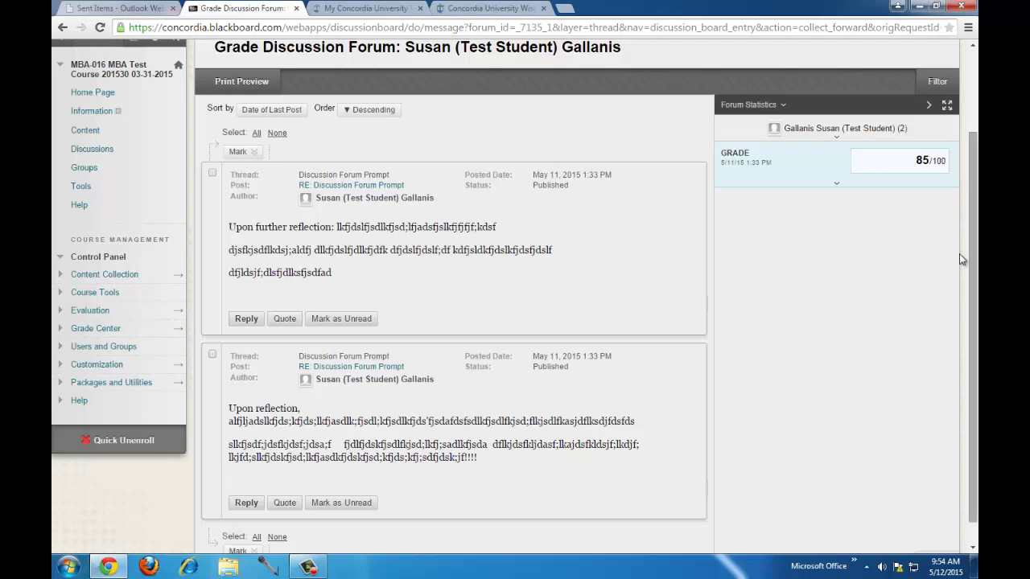
scroll(926, 278, down, 1)
- Confirm the grade, return to the forum users list showing 85.00, and dismiss the Windows colour prompt
click(941, 537)
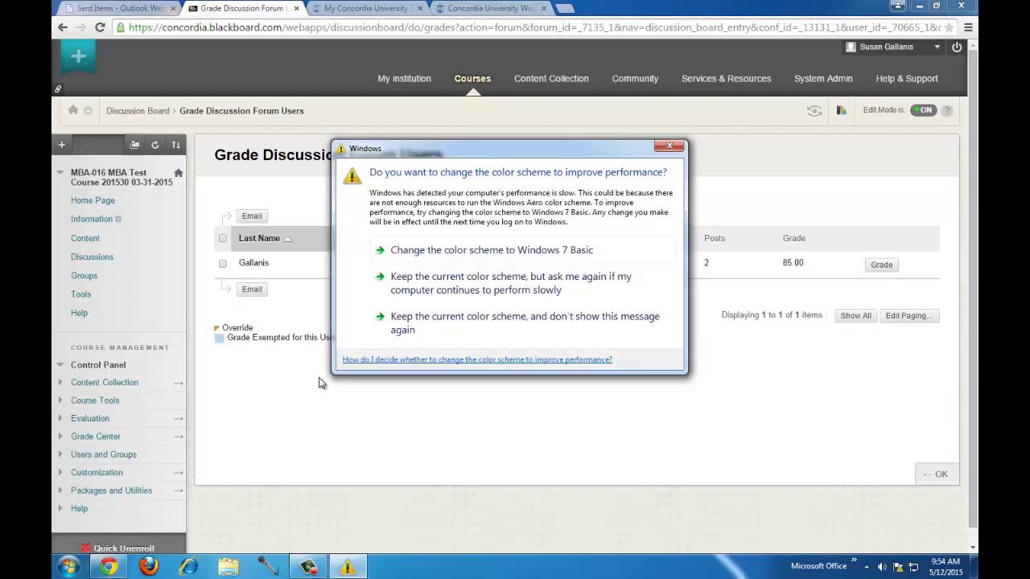
click(676, 143)
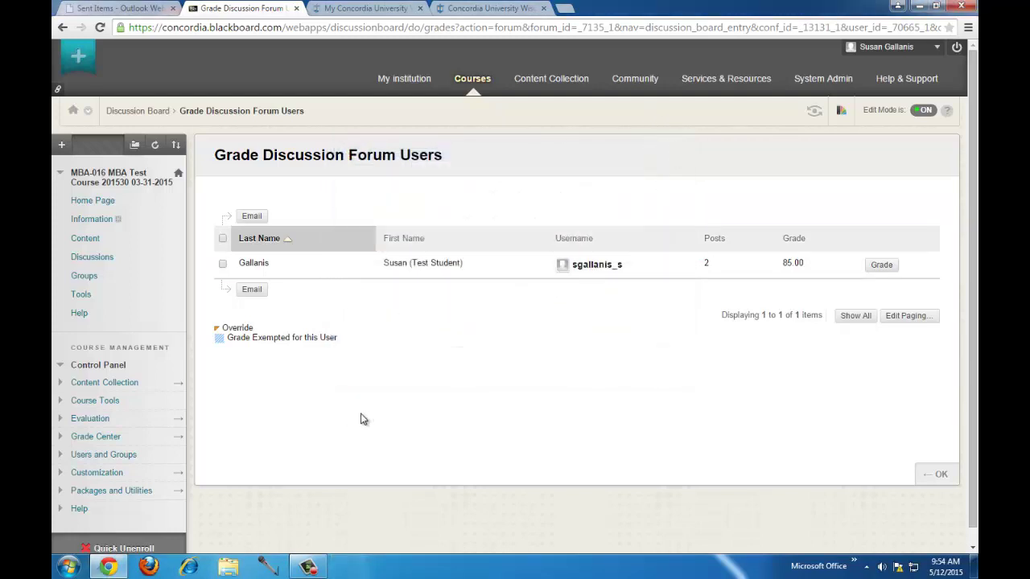
- Go to Content, open the Week 2 folder, and show the Assessments types menu
click(87, 240)
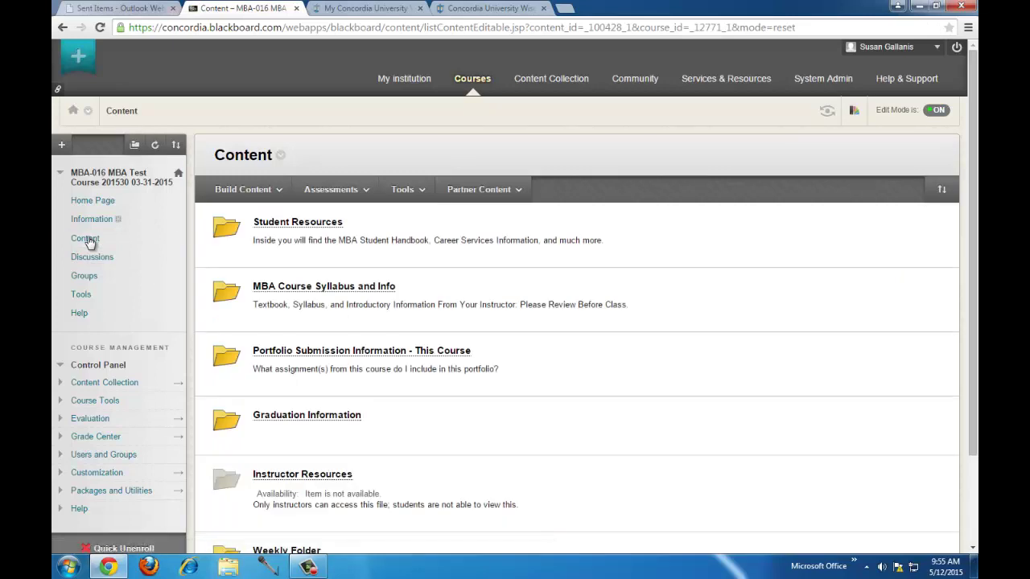
drag(972, 168, 970, 265)
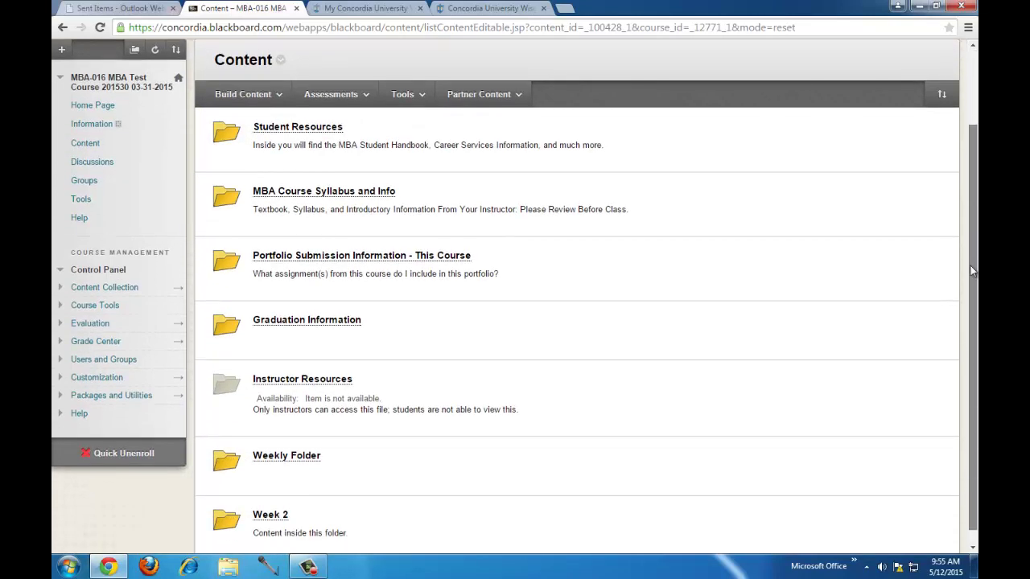
click(272, 500)
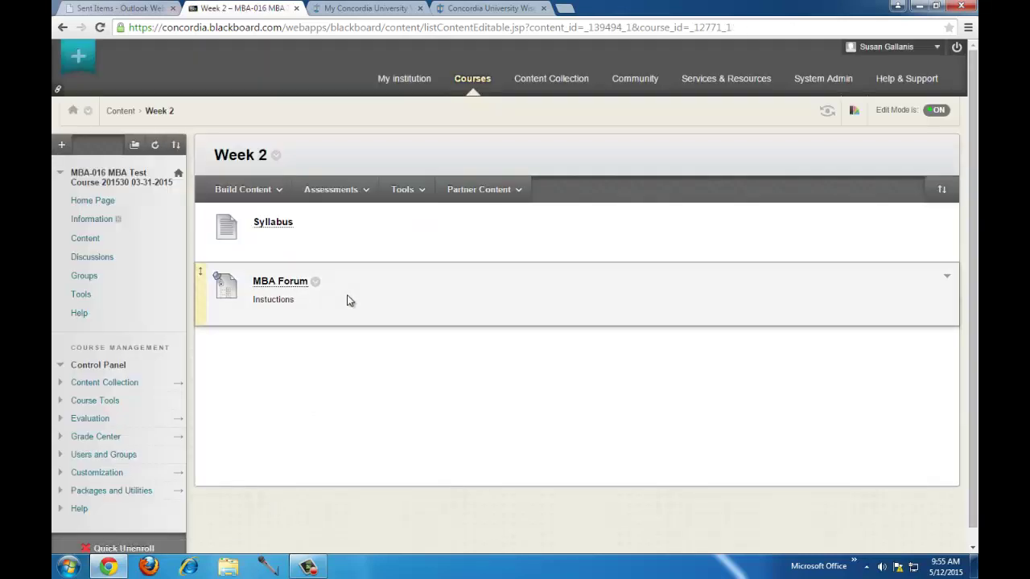
click(334, 191)
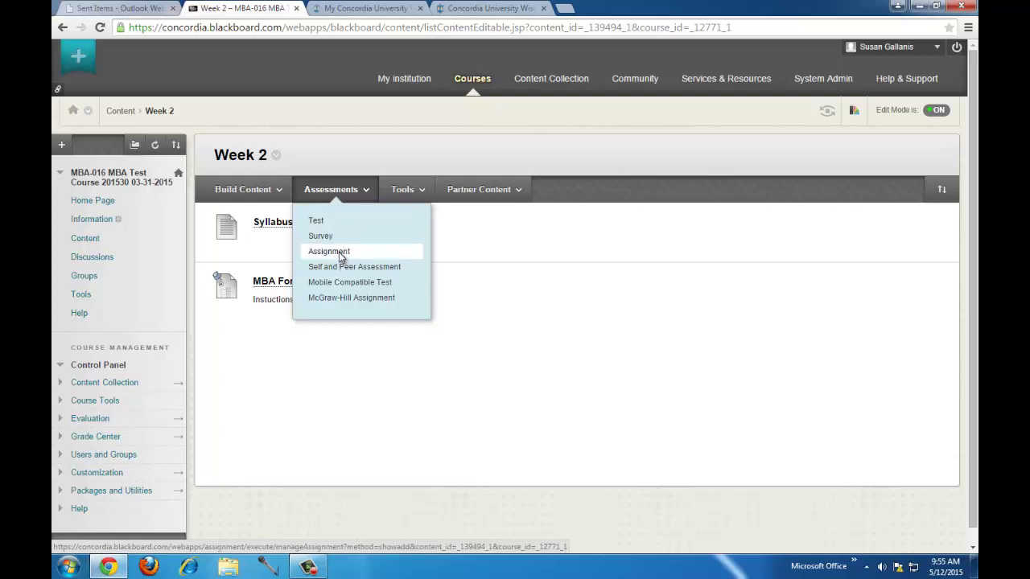
click(341, 252)
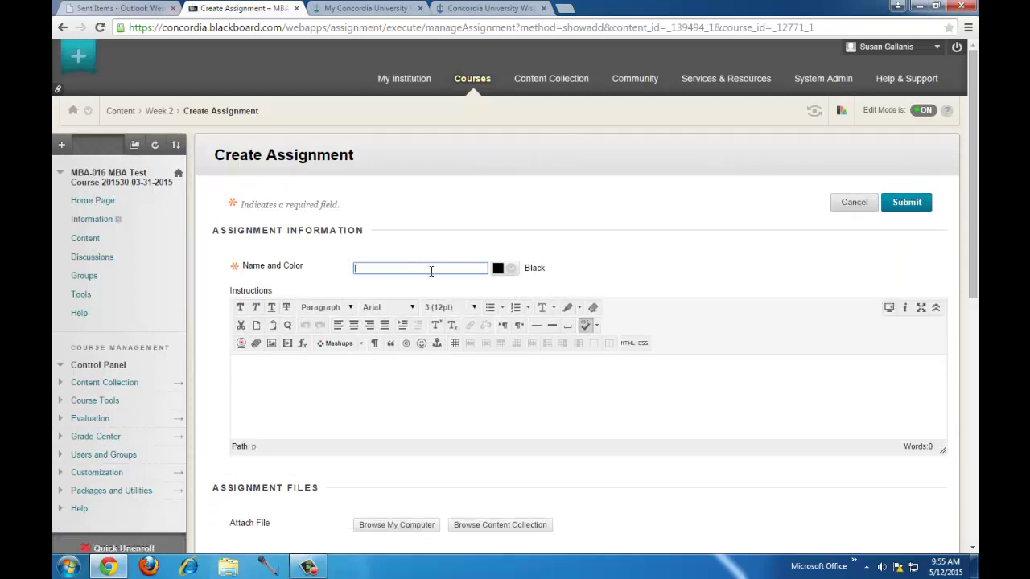
text(Essay )
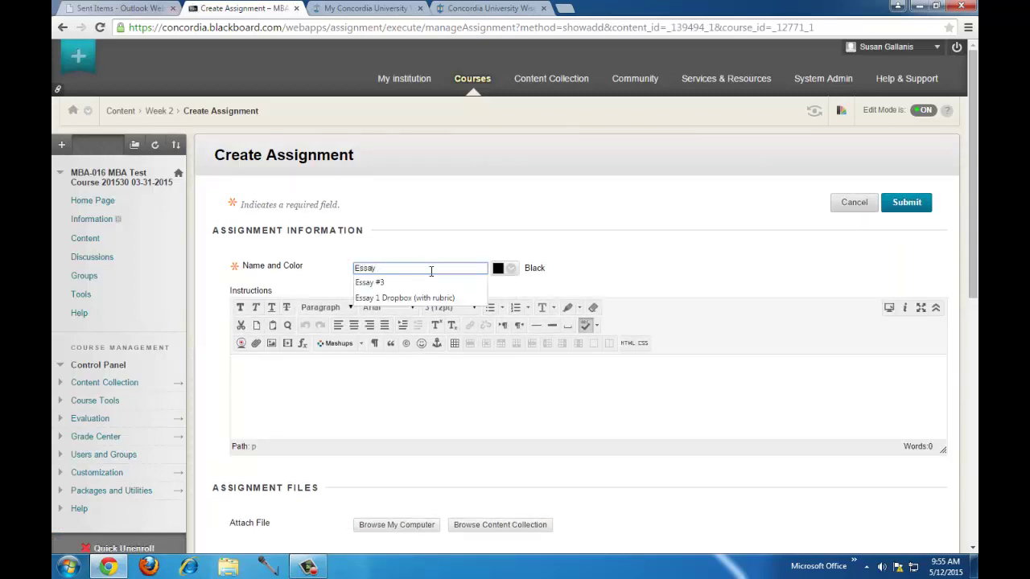
text(4 Drop Box)
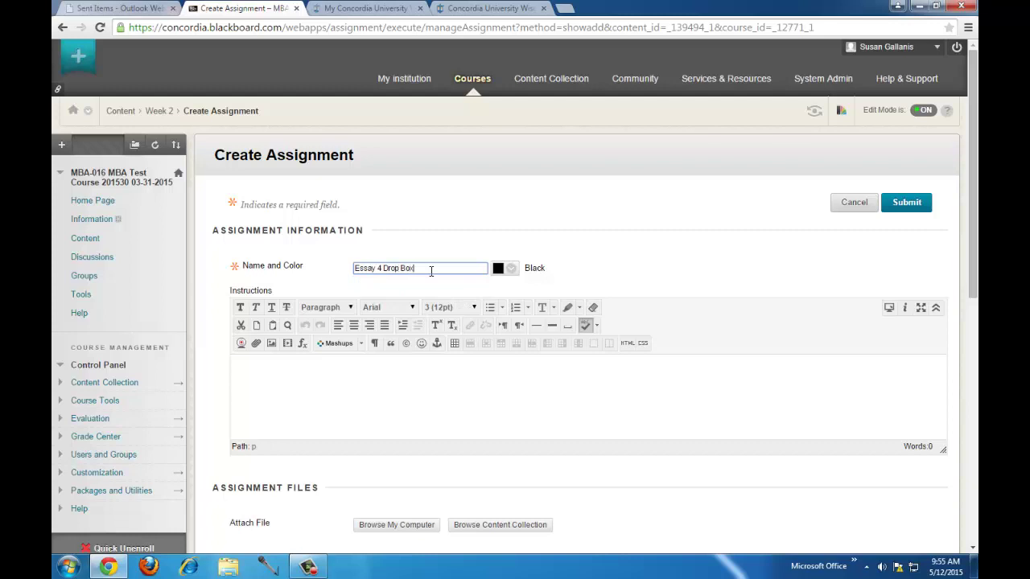
click(485, 376)
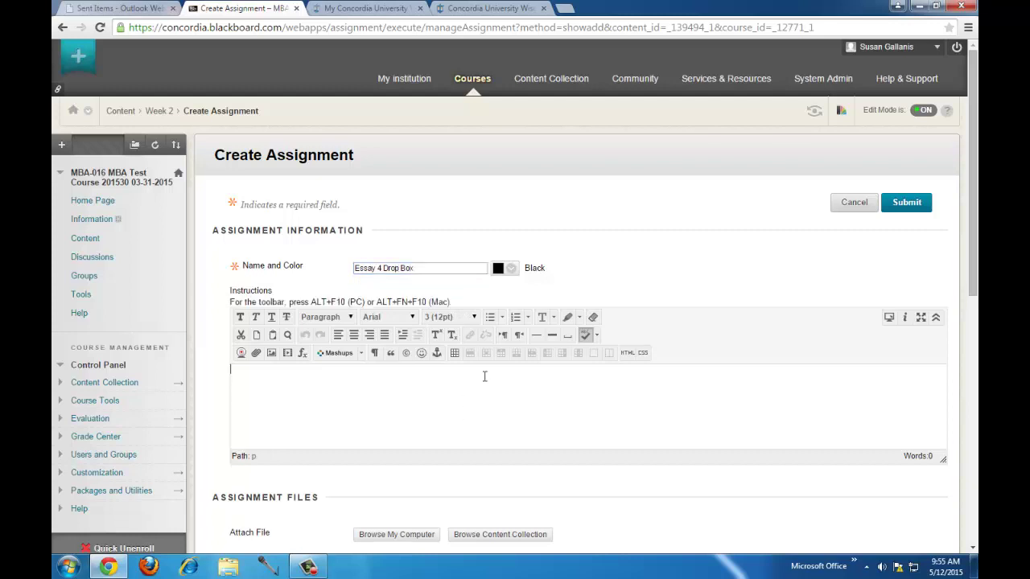
text(dfjsdfjfjfsf)
key(Return)
text(sfjsjfsj;sdjf;fj)
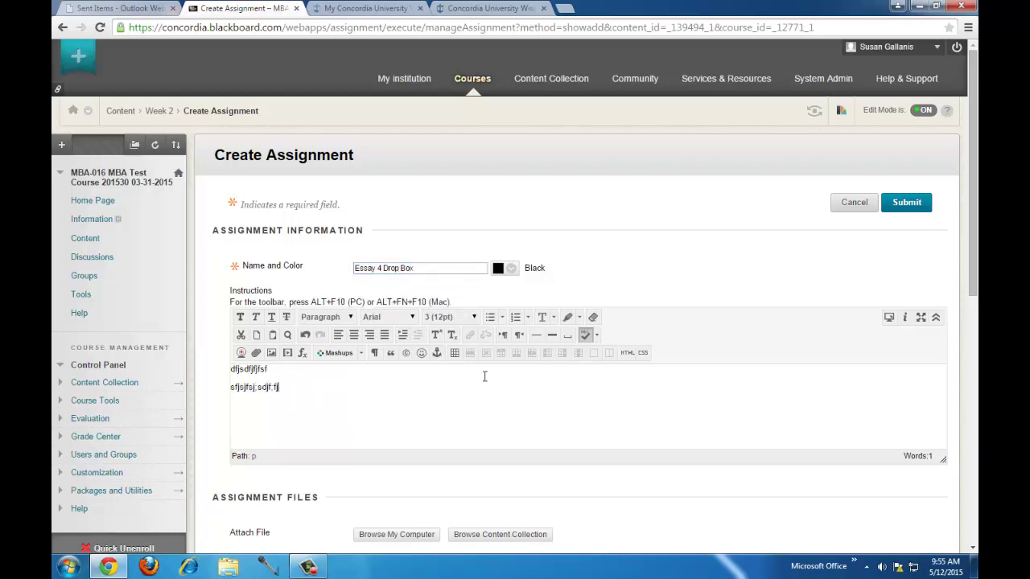
scroll(969, 332, down, 2)
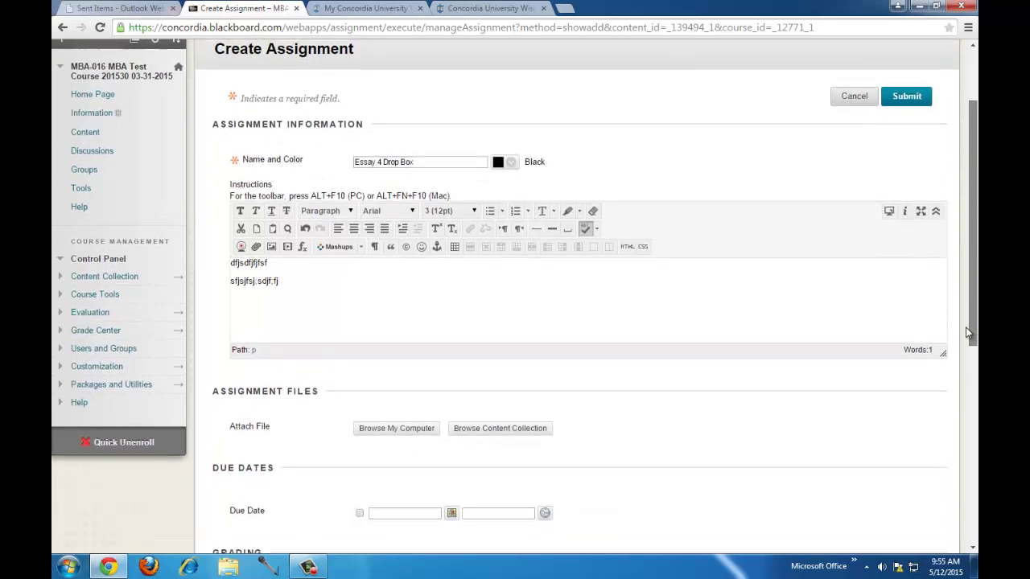
scroll(969, 332, down, 2)
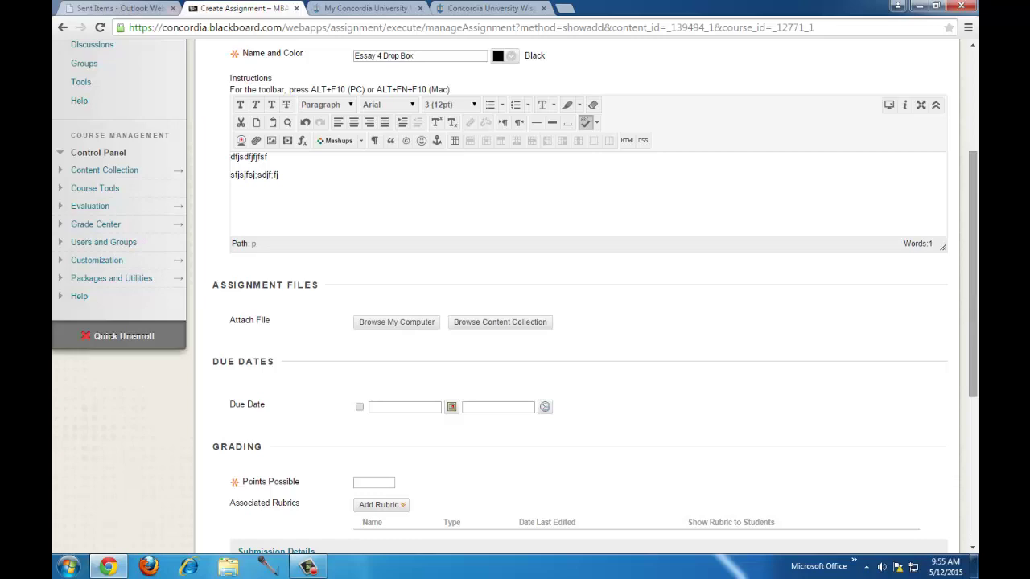
drag(969, 287, 964, 362)
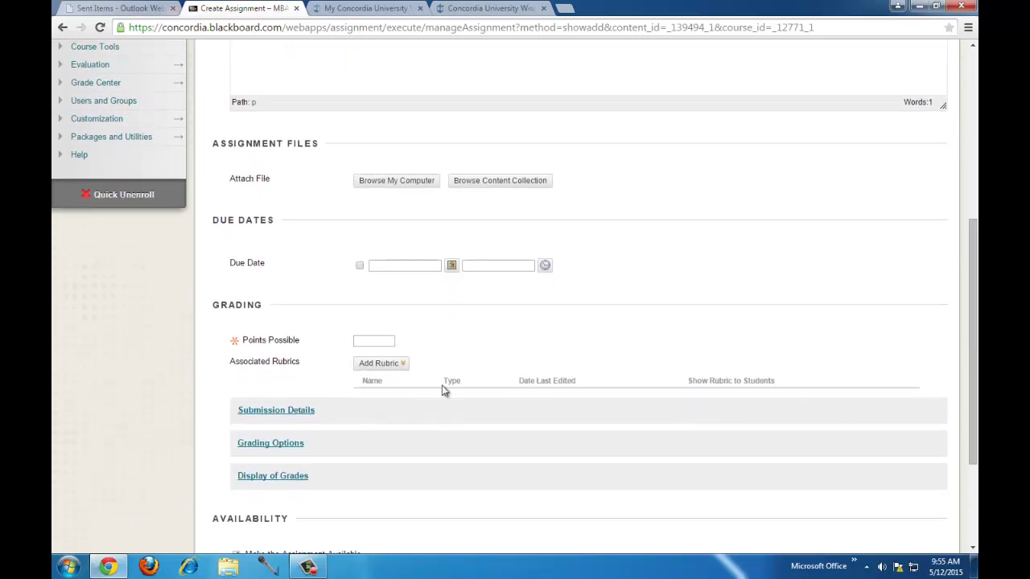
click(360, 266)
click(452, 266)
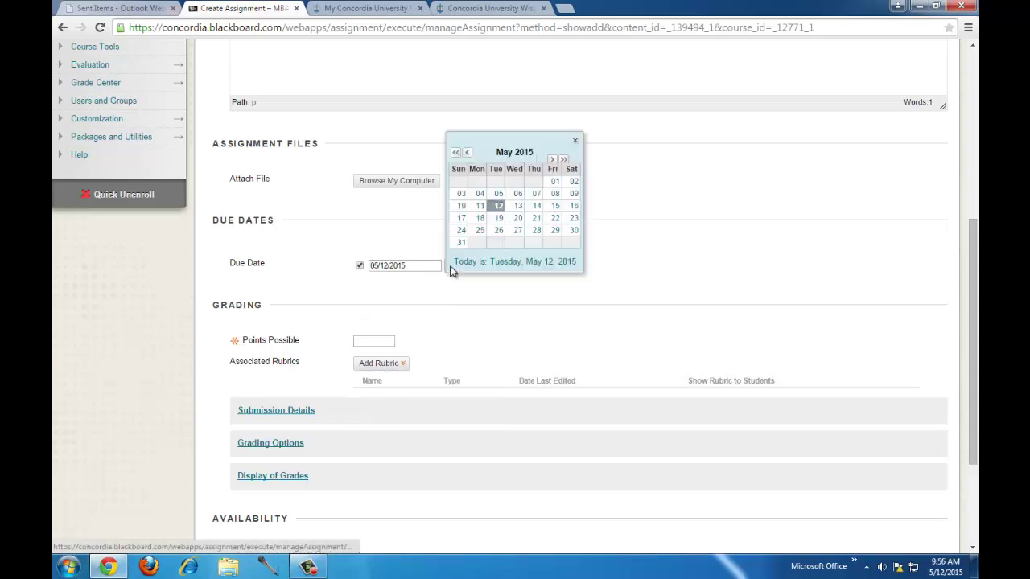
click(516, 219)
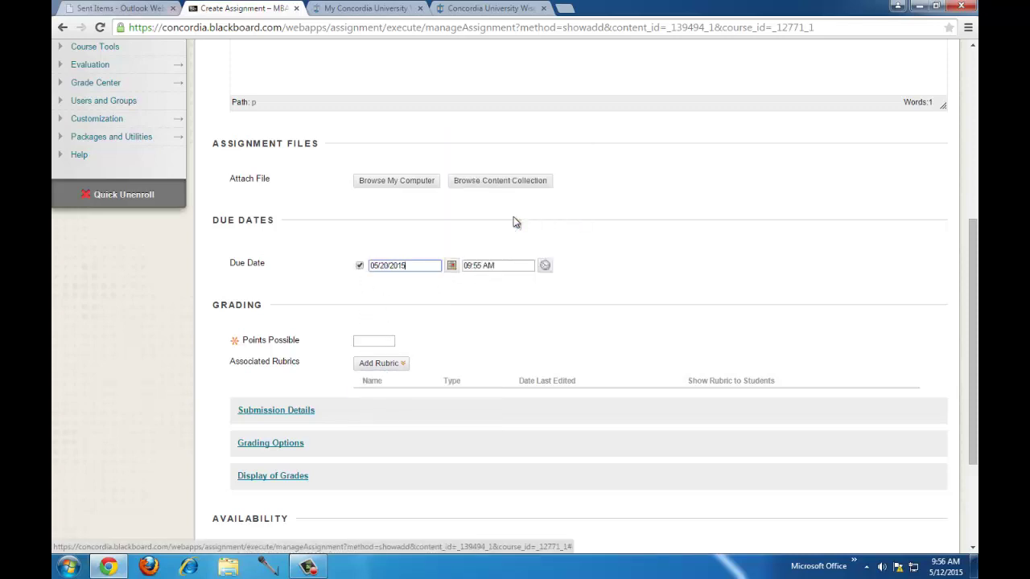
click(385, 343)
text(100)
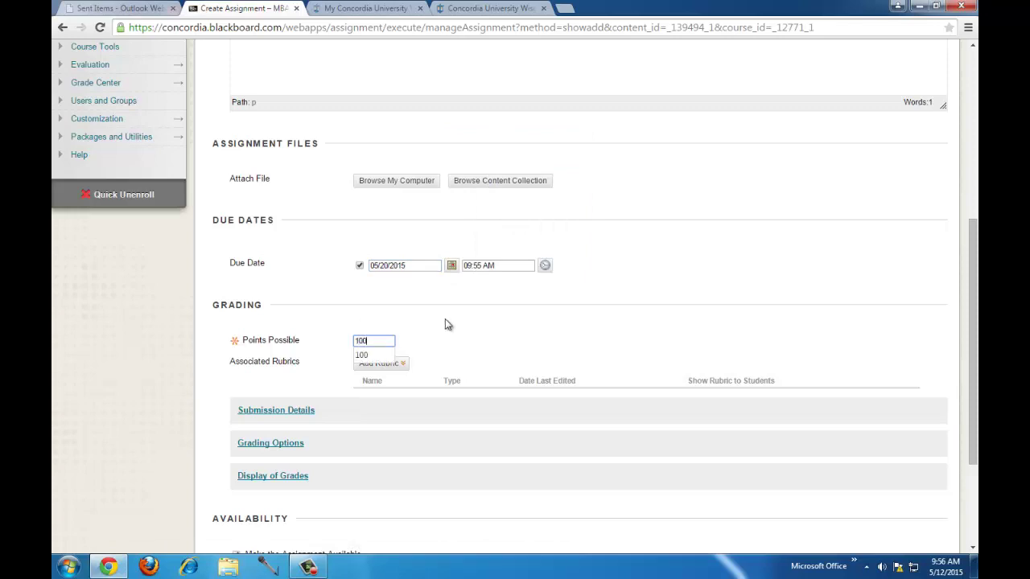
click(448, 323)
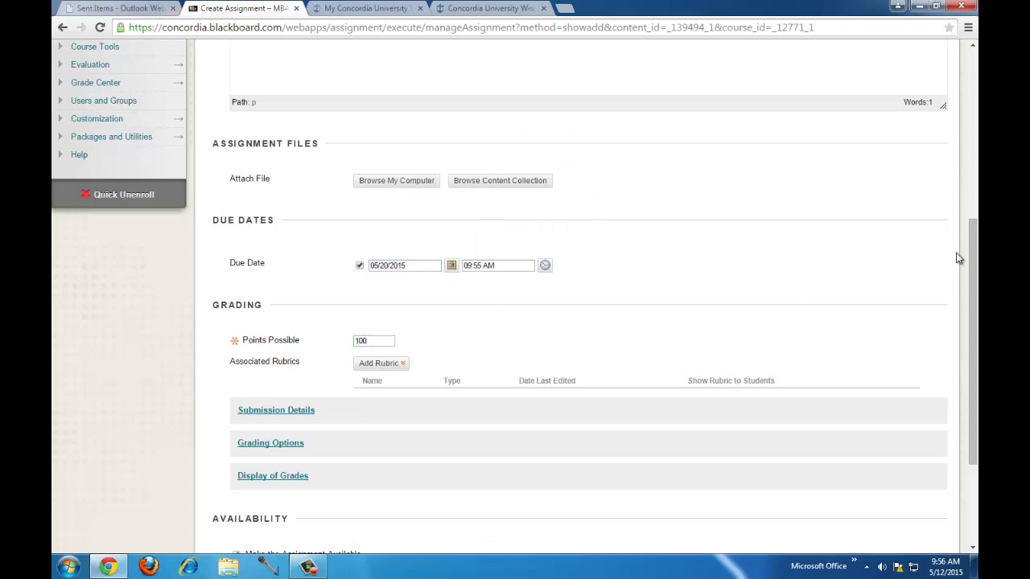
drag(972, 255, 970, 315)
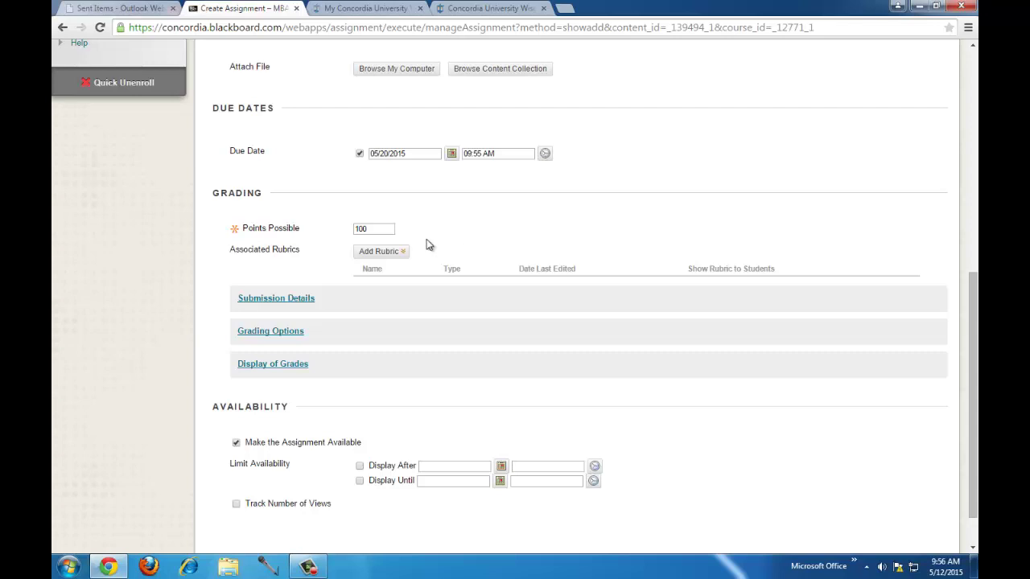
click(402, 252)
click(315, 262)
drag(969, 322, 972, 340)
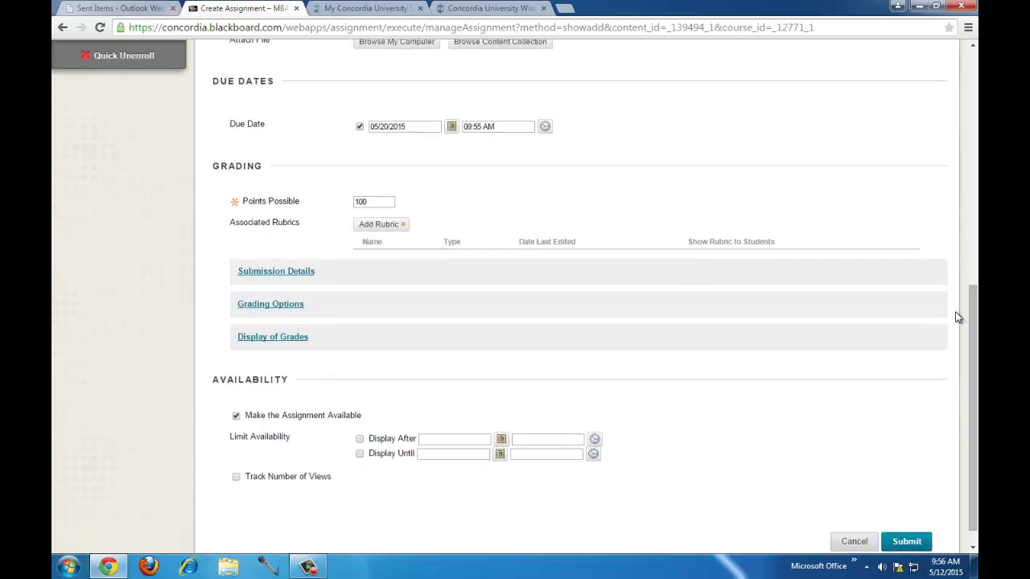
- Under Submission Details, keep Single Attempt and tick the SafeAssign plagiarism check
click(276, 272)
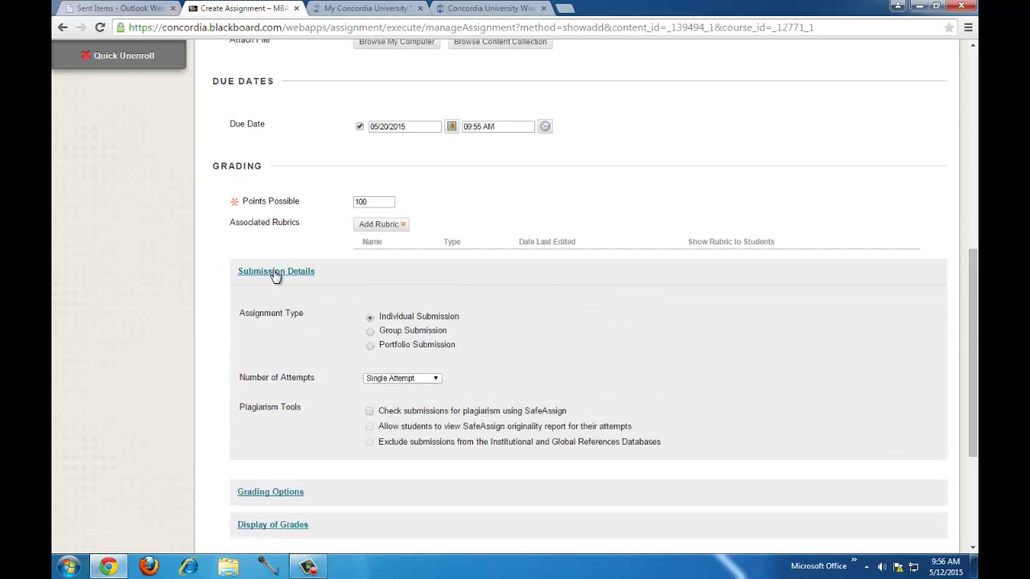
drag(973, 284, 972, 319)
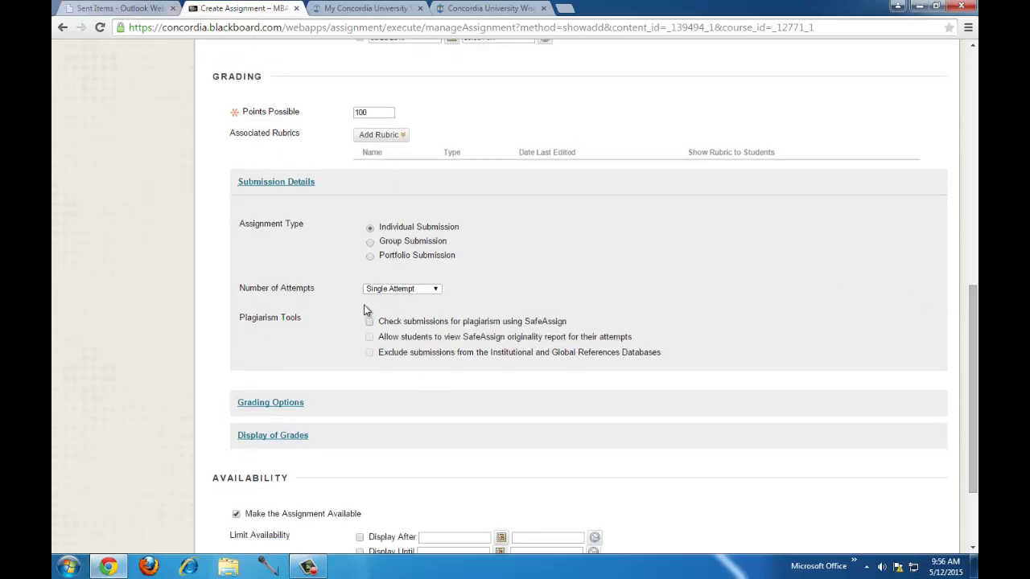
click(418, 291)
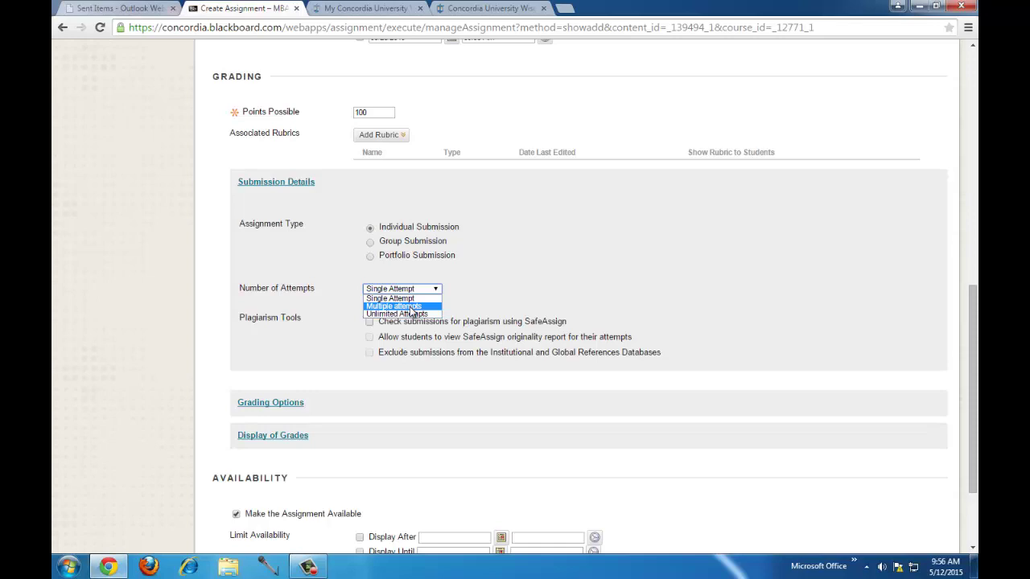
click(491, 287)
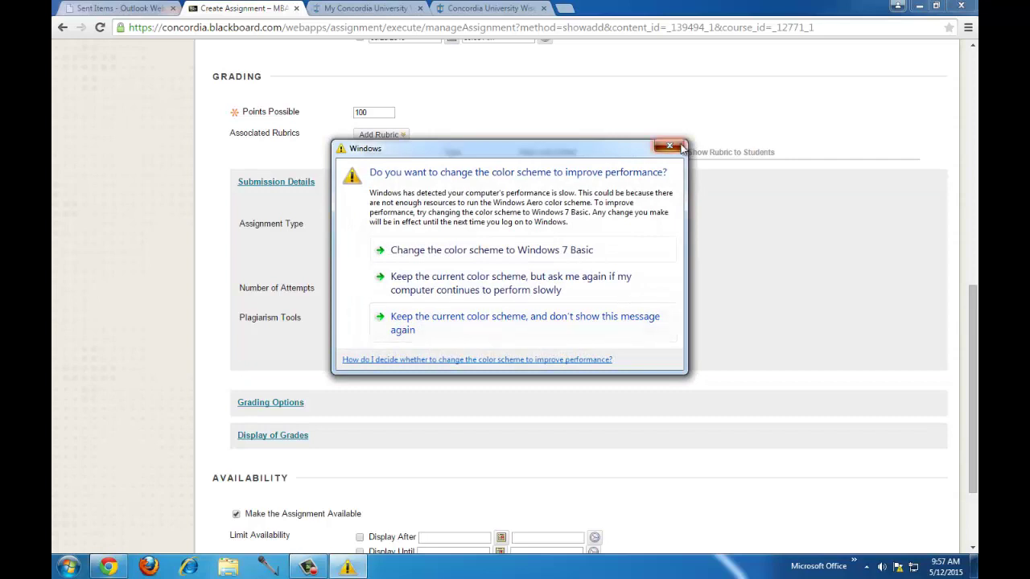
click(673, 146)
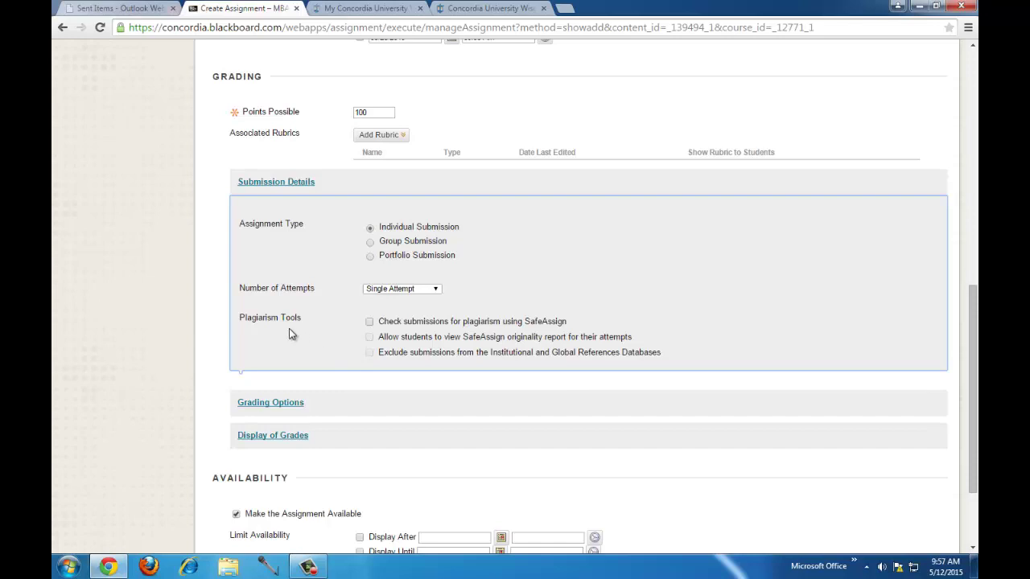
click(371, 322)
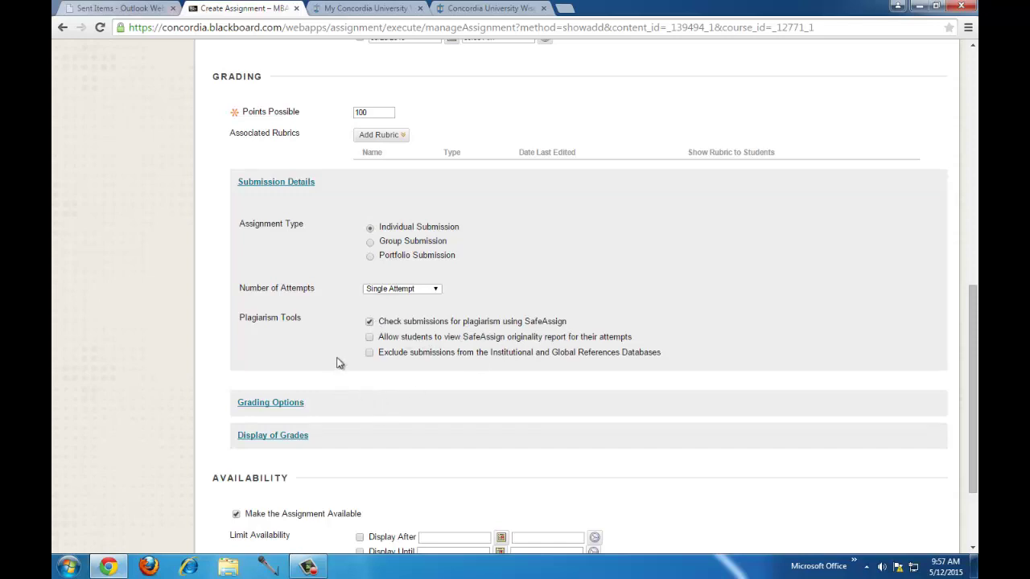
- Allow students to view their SafeAssign originality reports
click(369, 337)
click(369, 352)
click(379, 290)
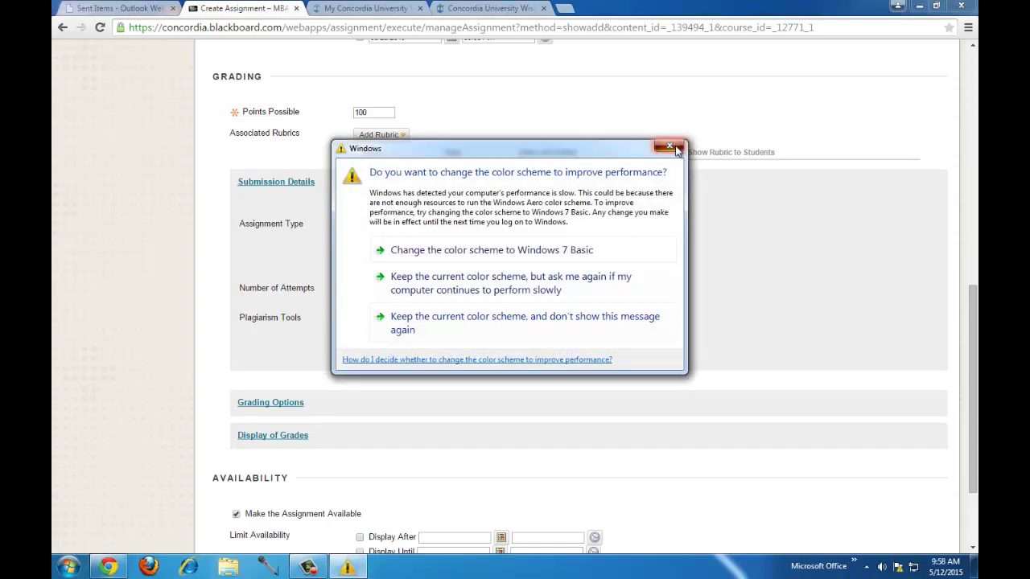
click(669, 147)
- Keep Single Attempt, leave Exclude submissions unticked, and expand Grading Options
click(401, 288)
click(398, 317)
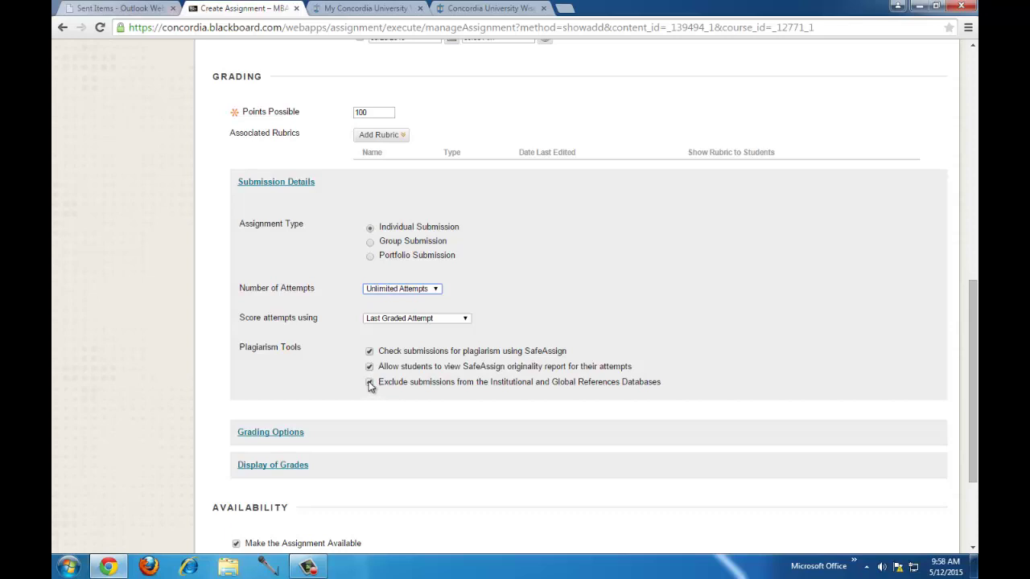
click(369, 383)
click(381, 293)
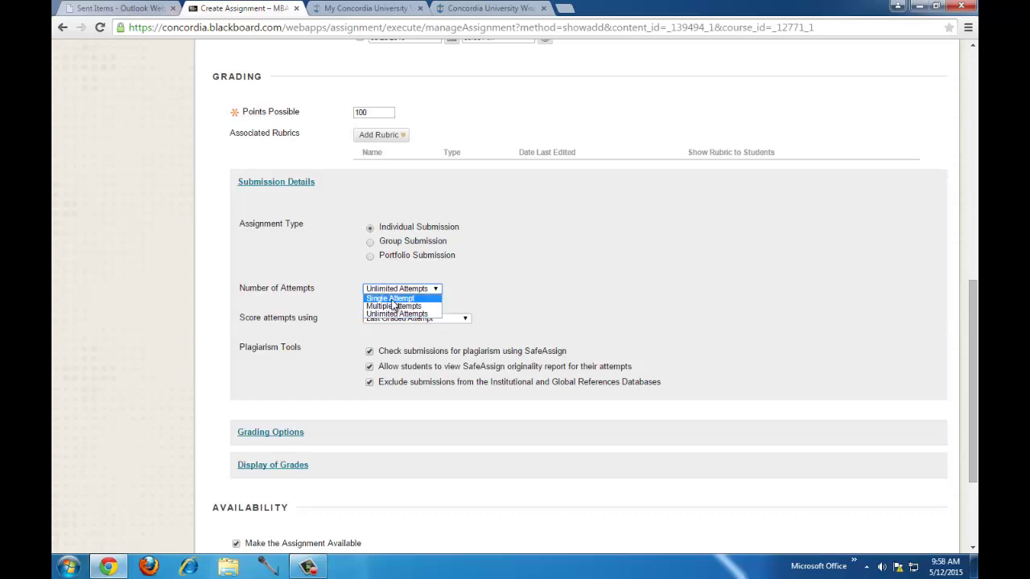
click(391, 299)
click(371, 355)
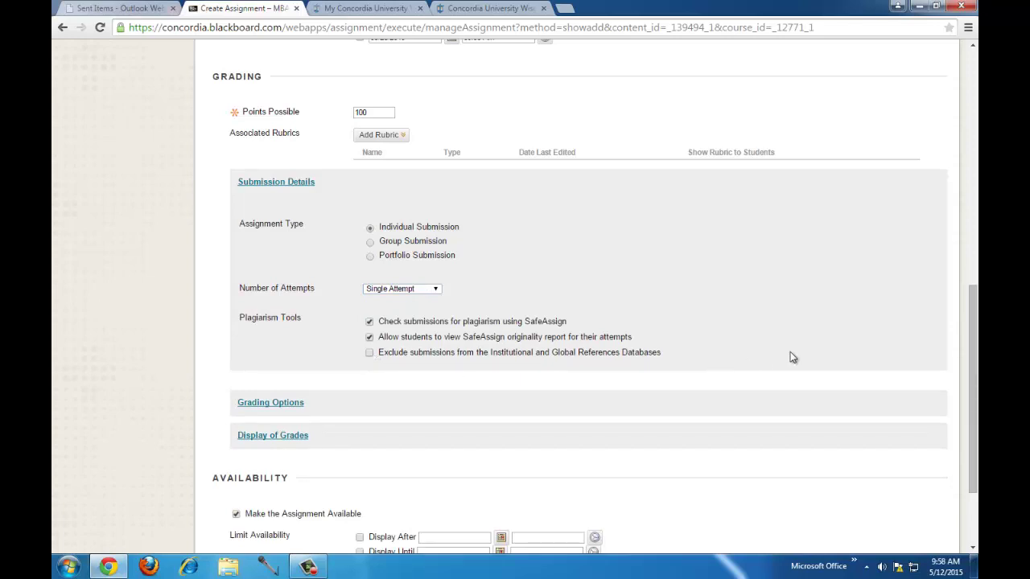
drag(971, 294, 972, 351)
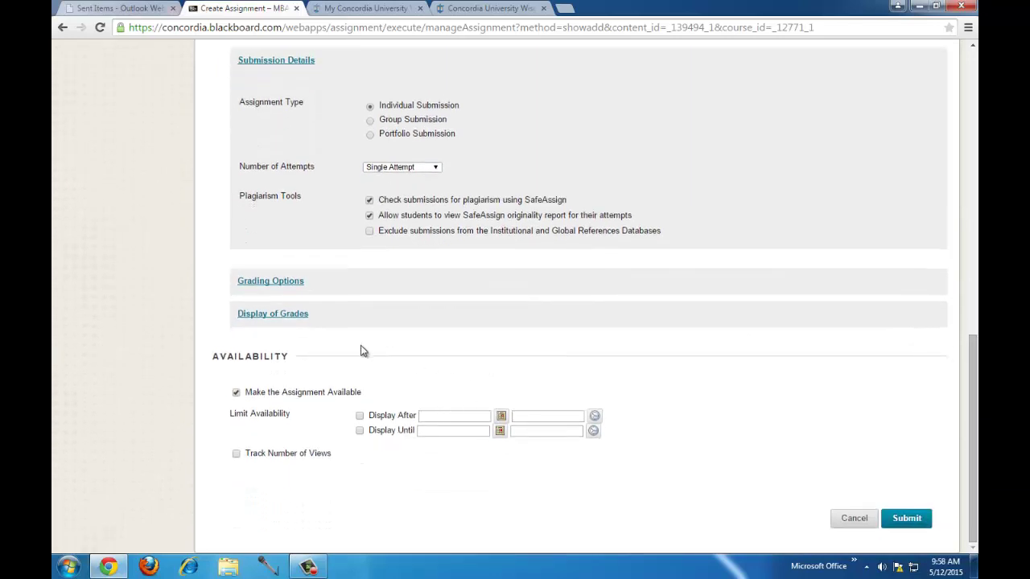
click(272, 286)
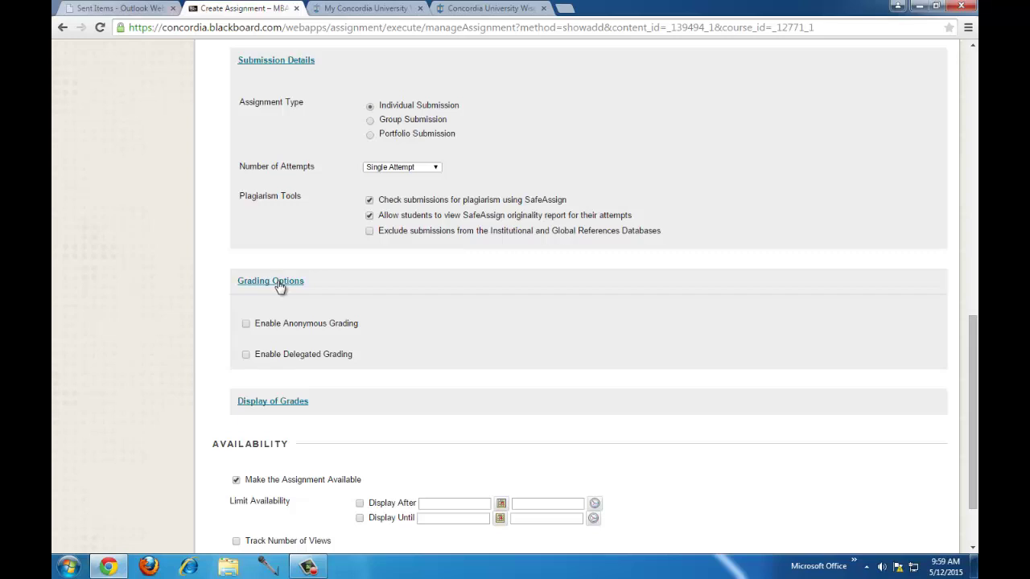
- Keep Primary grade display as Score, then collapse Grading Options and Display of Grades
click(279, 283)
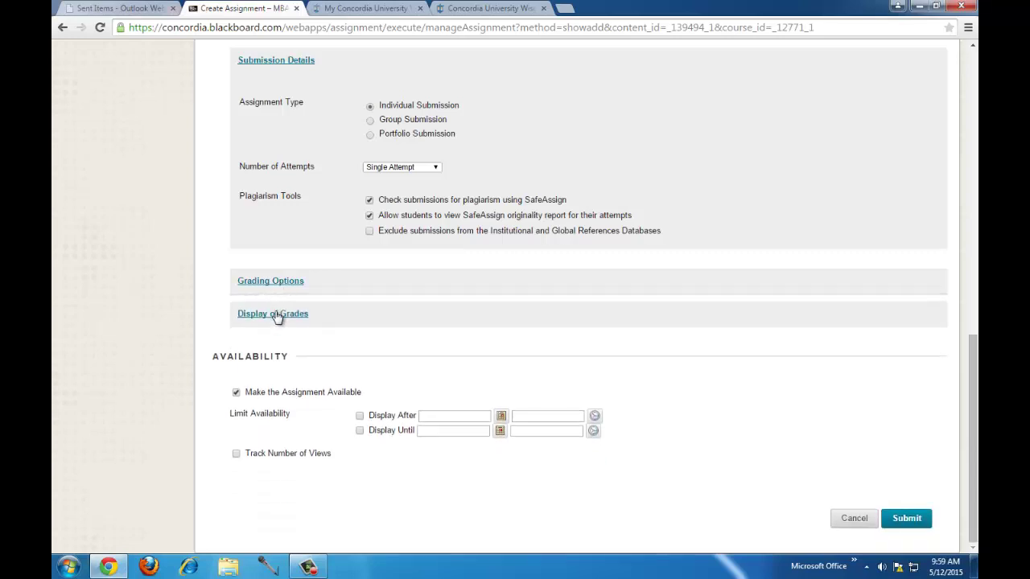
click(277, 315)
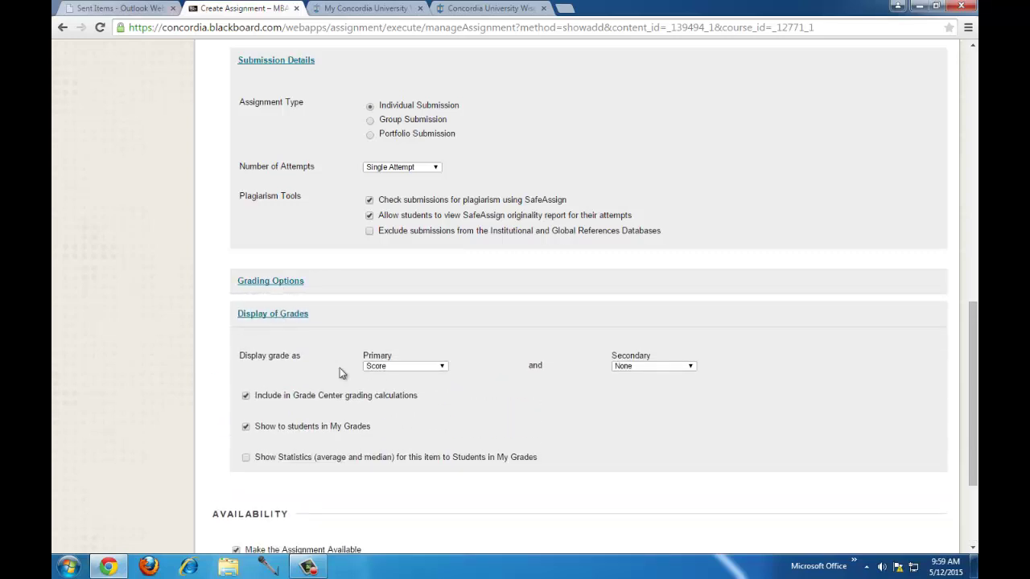
click(408, 367)
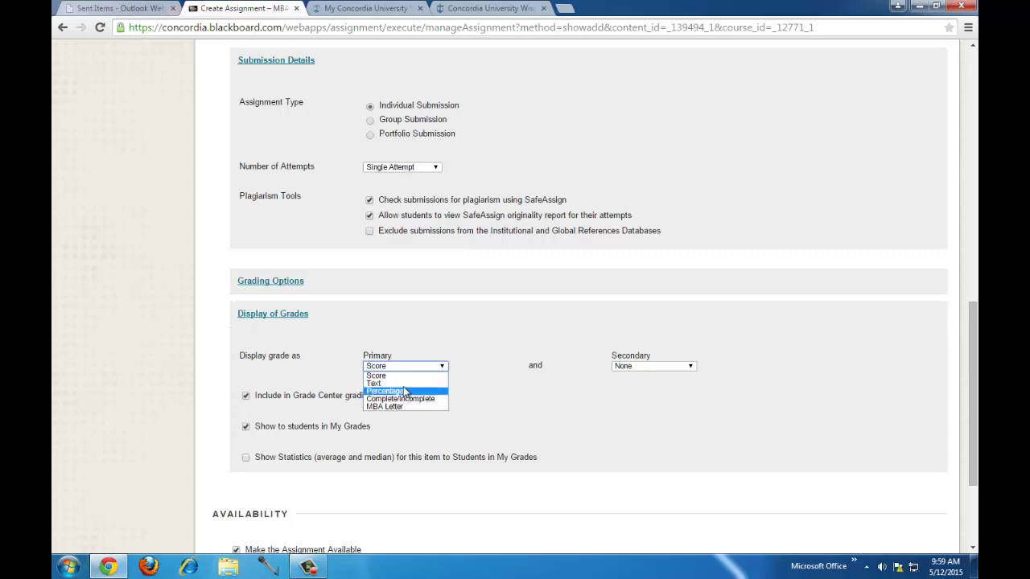
click(402, 364)
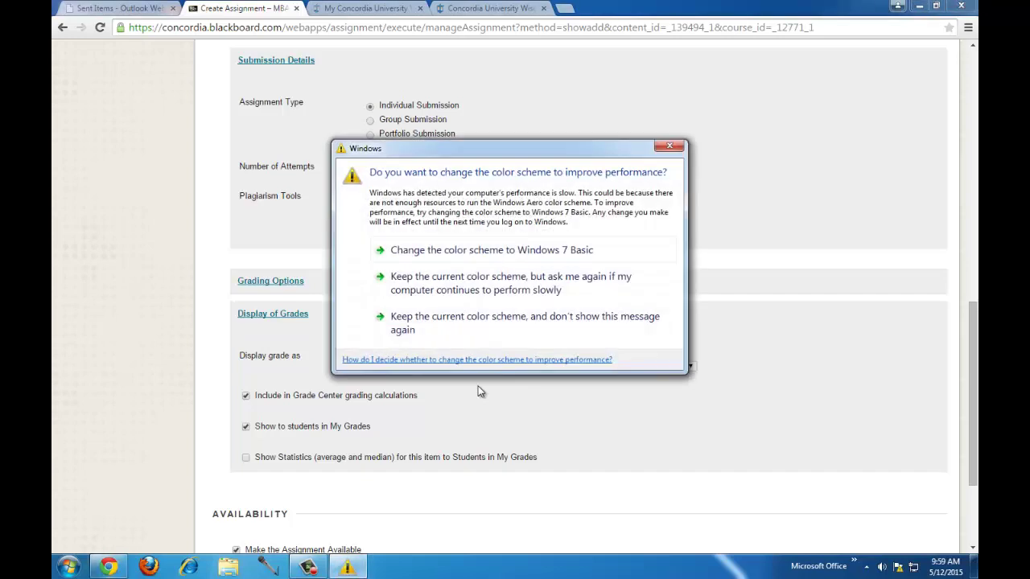
click(673, 144)
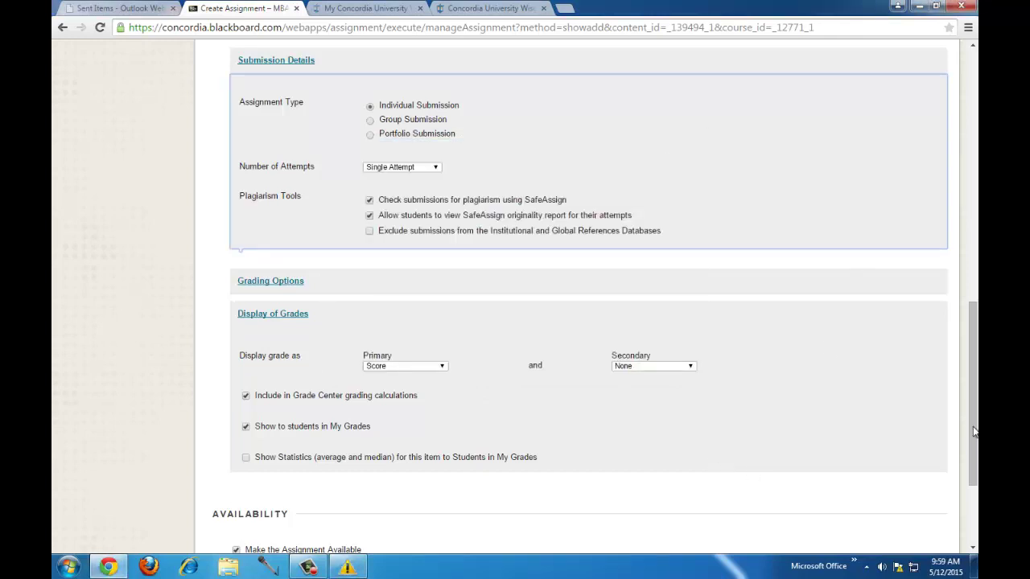
click(289, 319)
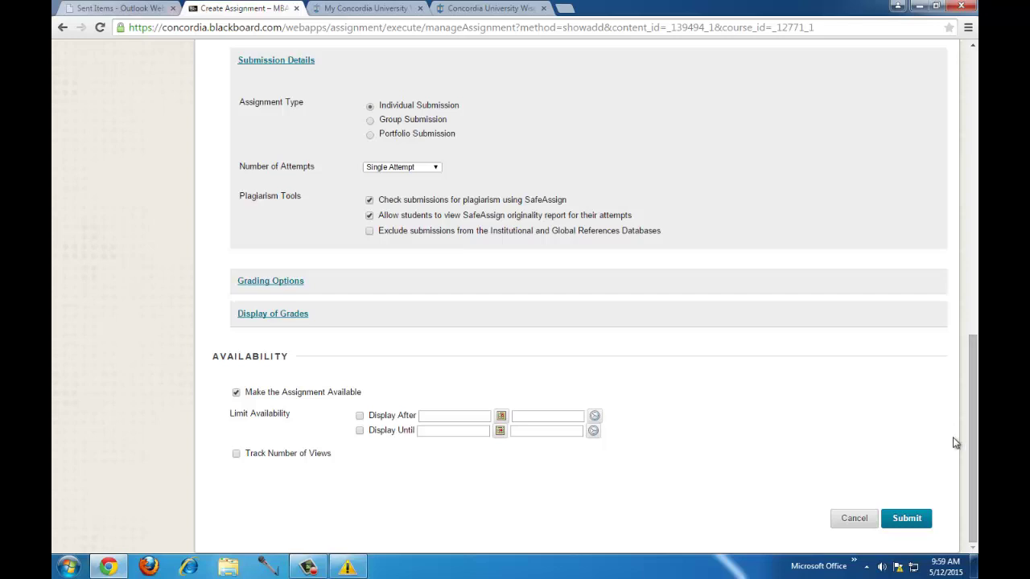
- Submit the assignment to Week 2 and open Grade Center's Needs Grading list
click(907, 520)
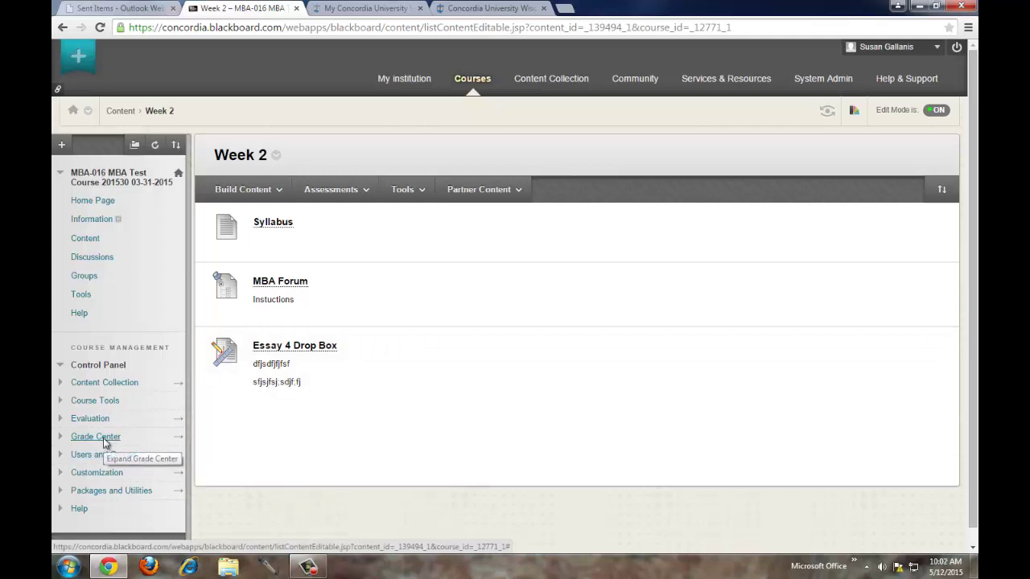
click(105, 440)
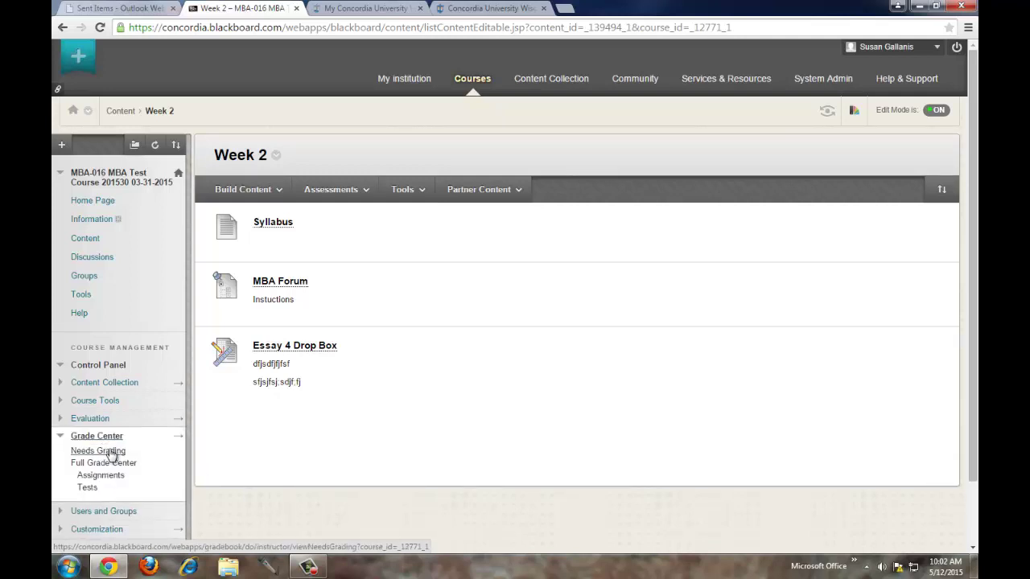
click(111, 452)
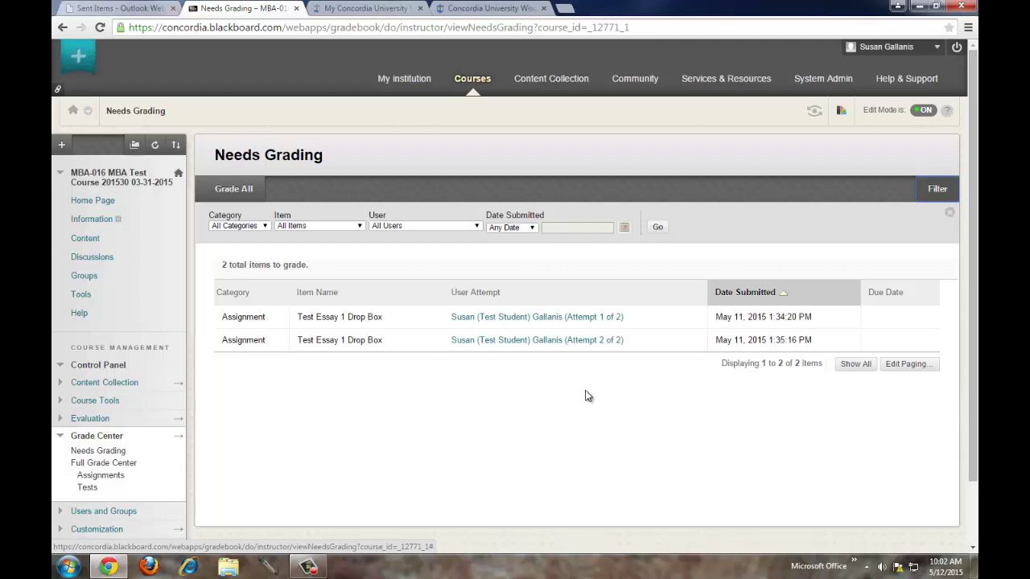
- Open the first Test Essay 1 attempt and add a 'Great work!' area comment on the first paragraph
click(557, 317)
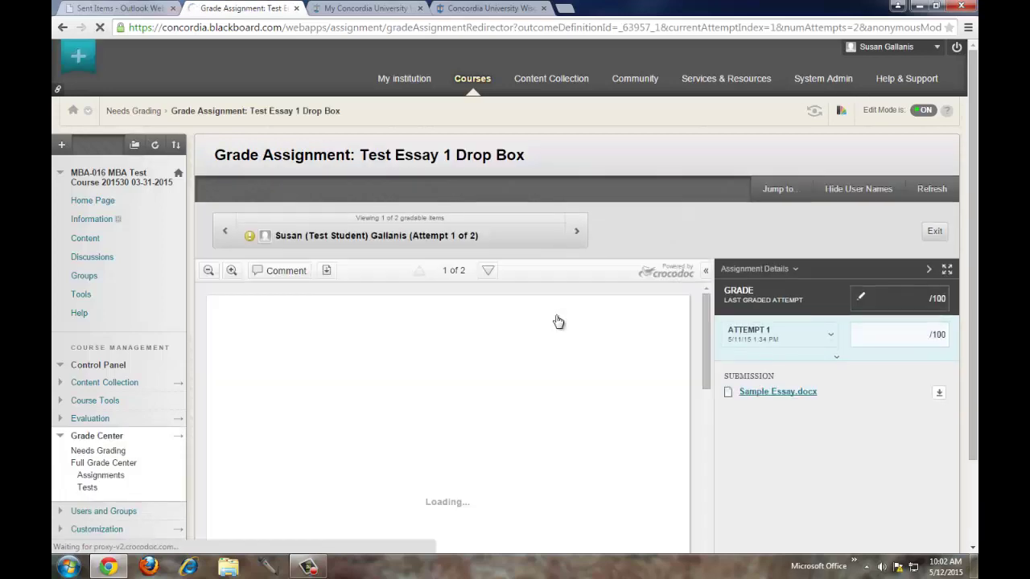
drag(973, 214, 956, 296)
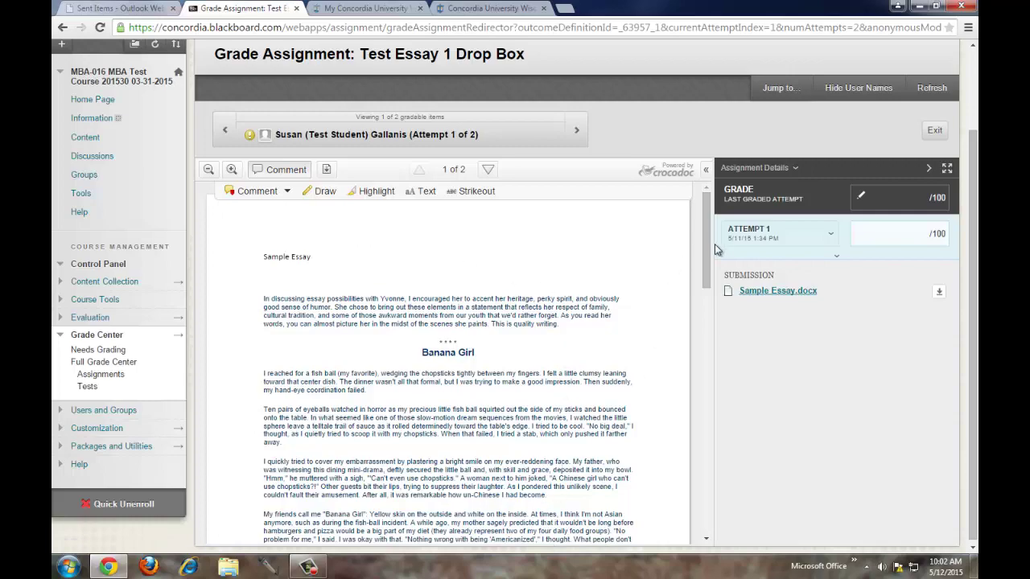
drag(705, 245, 684, 235)
click(287, 192)
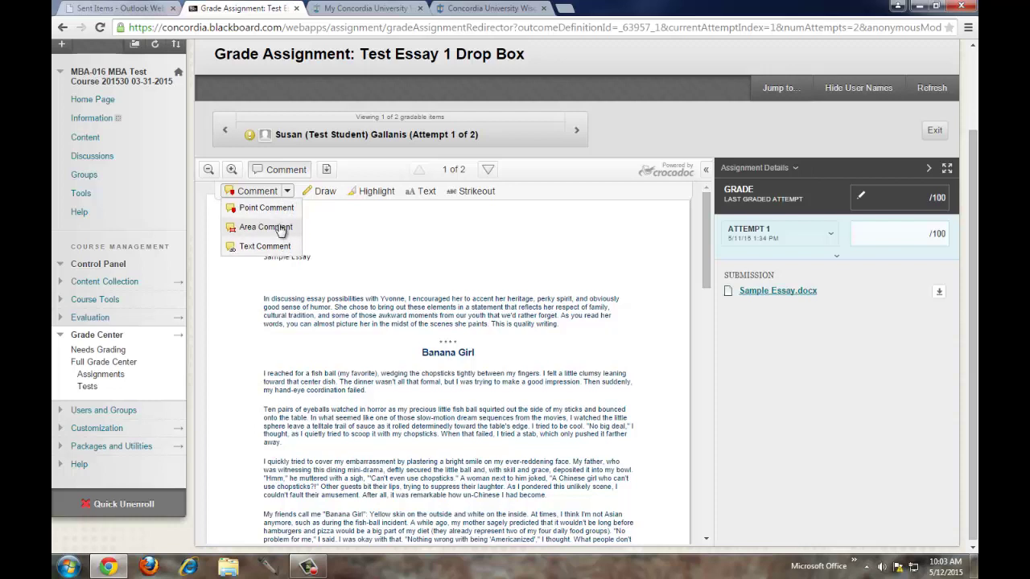
click(281, 229)
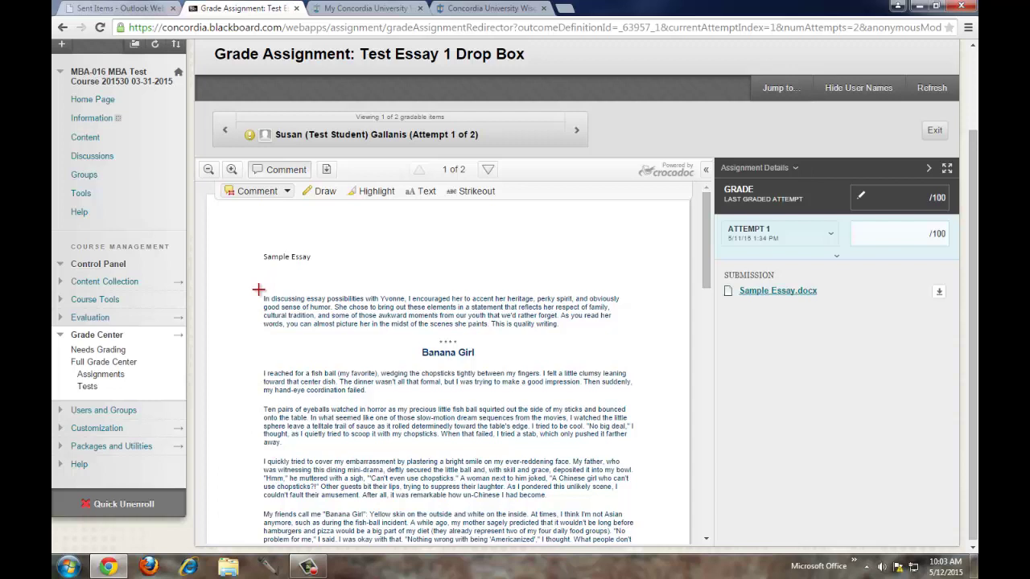
mouse_move(258, 289)
mouse_down()
mouse_move(645, 335)
mouse_move(636, 337)
mouse_up()
click(636, 271)
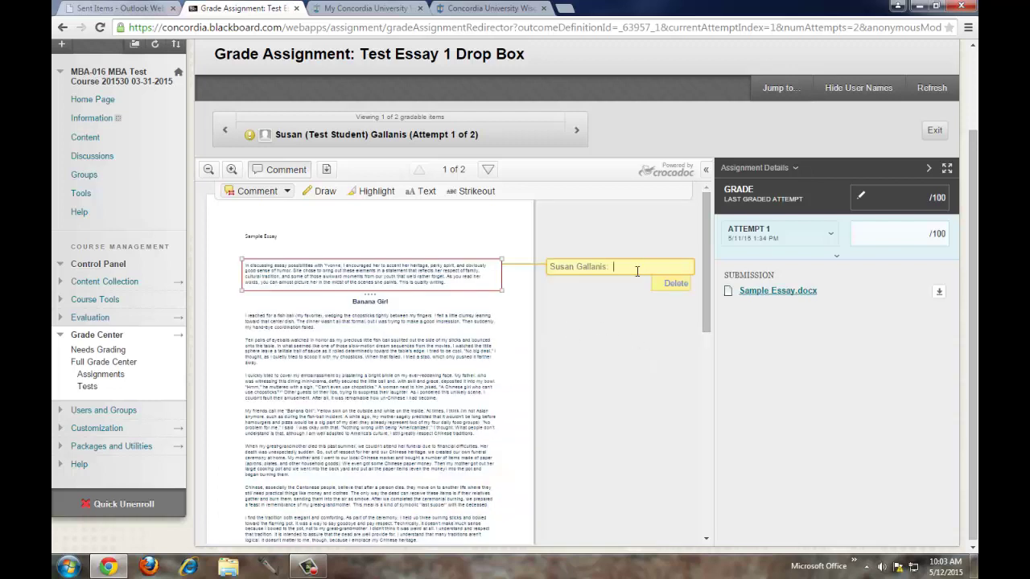
text(Great work!)
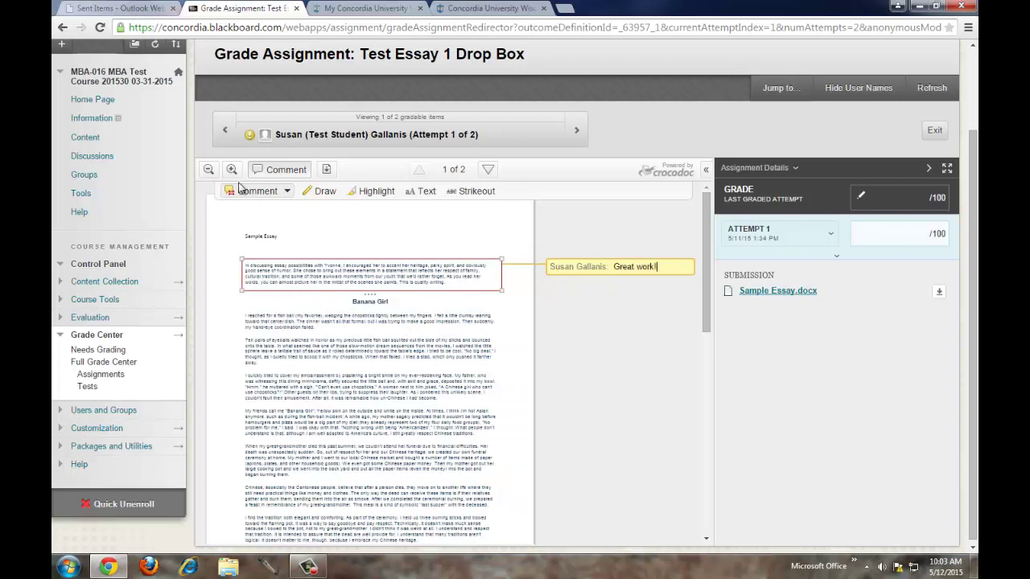
- Pin a 'Great work!' point comment beside the second paragraph
click(261, 191)
click(287, 194)
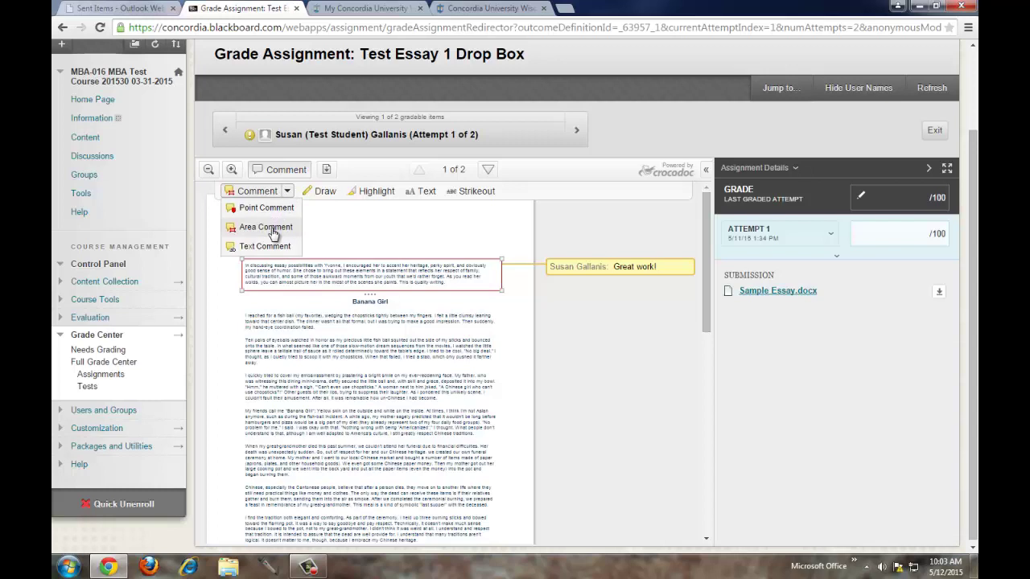
click(268, 207)
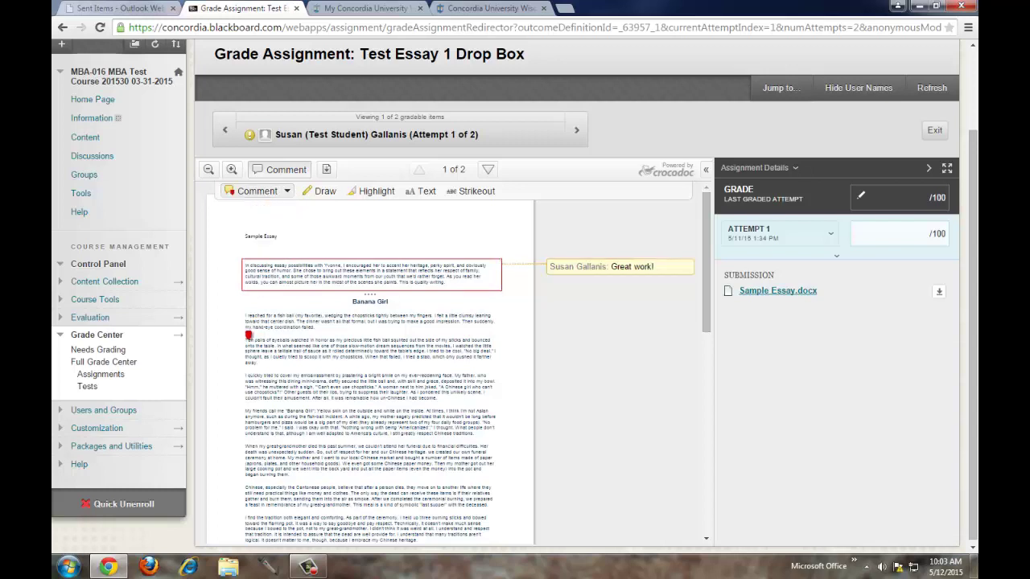
click(249, 336)
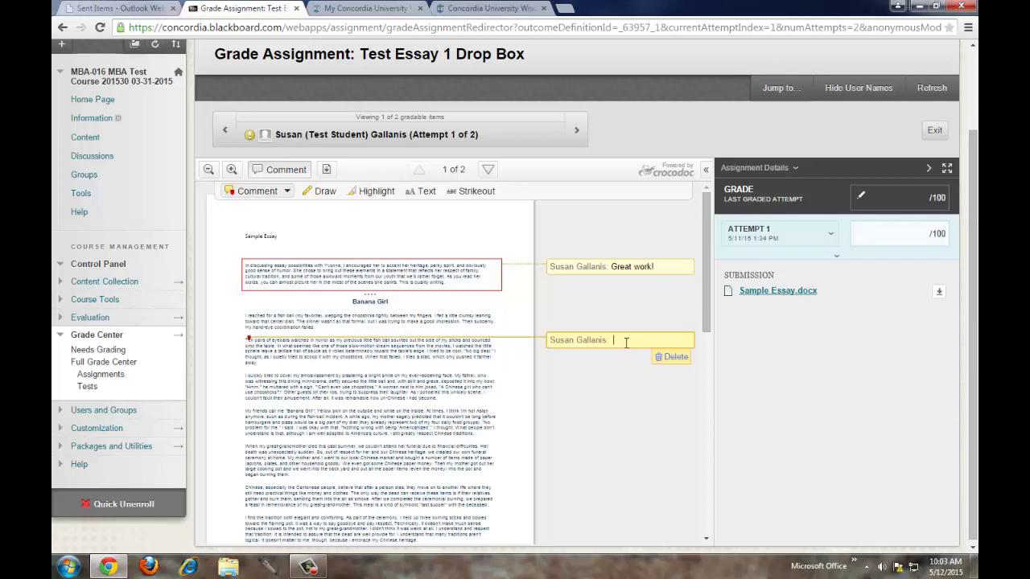
text(Great work!)
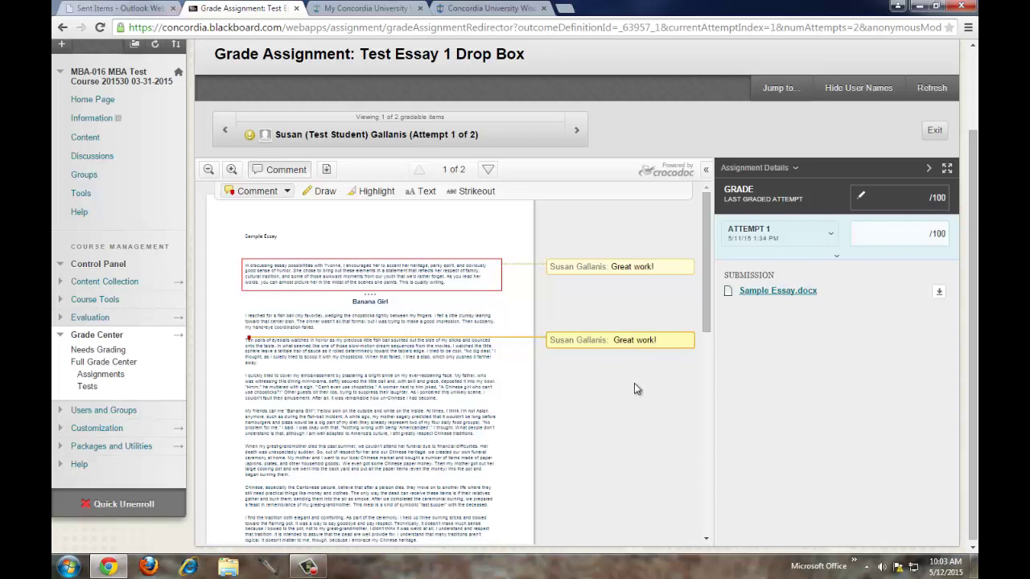
mouse_move(672, 358)
- Draw a green freehand mark over the essay text and highlight a later paragraph in yellow
click(325, 193)
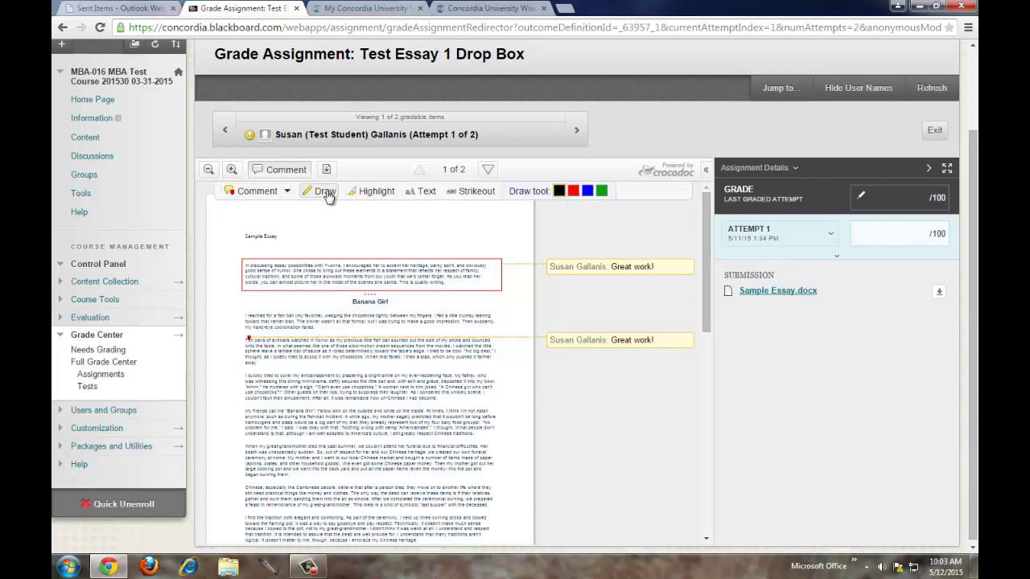
click(602, 191)
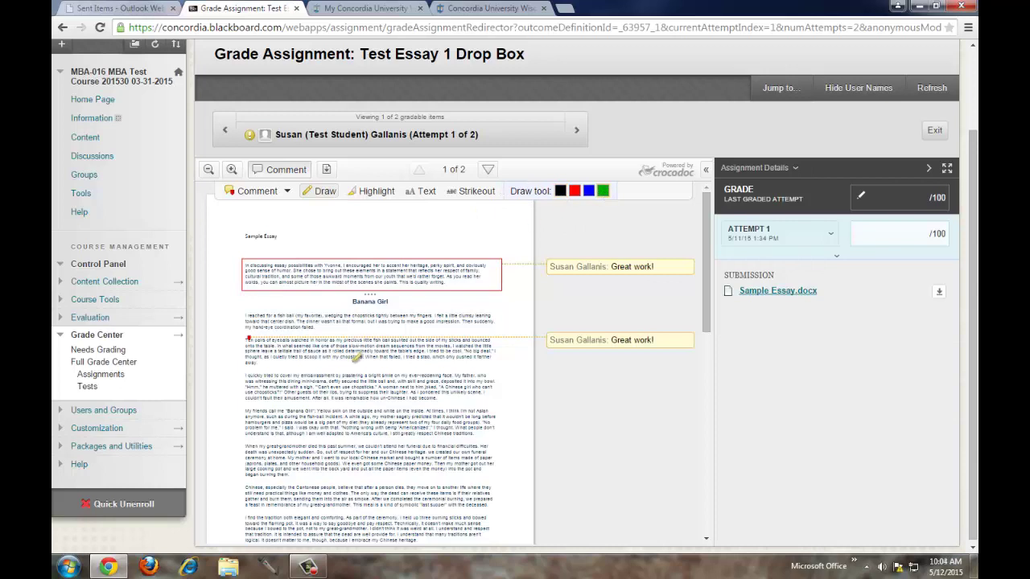
mouse_move(349, 368)
mouse_down()
mouse_move(386, 395)
mouse_move(350, 368)
mouse_up()
click(383, 197)
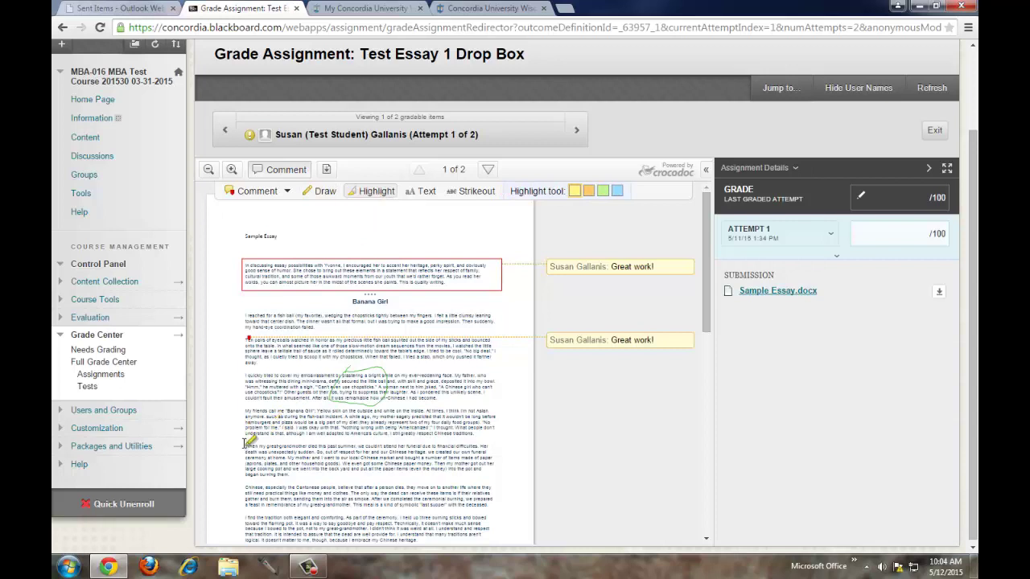
drag(276, 444, 379, 458)
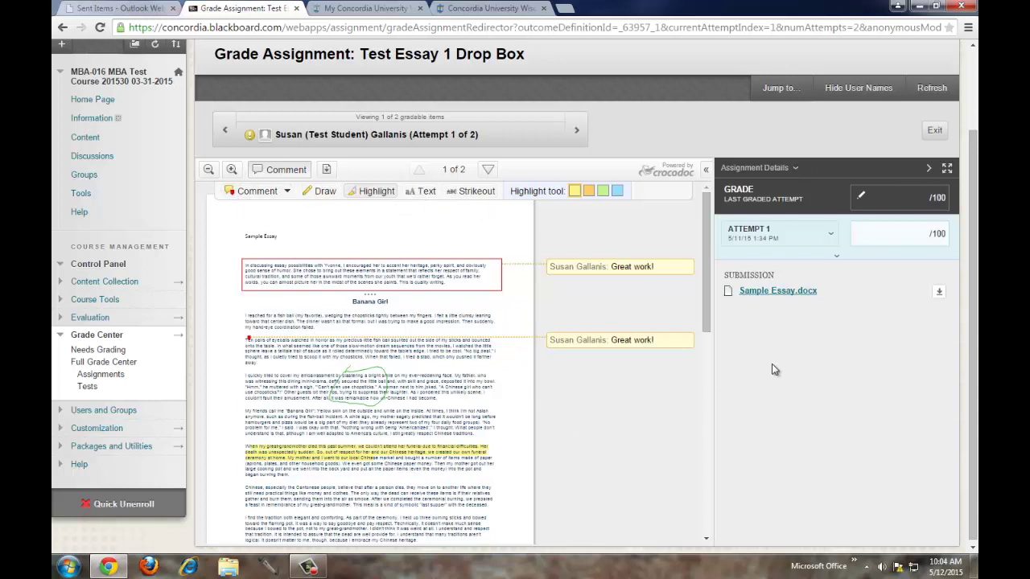
- Enter 85 as the Attempt 1 grade with placeholder learner feedback and submit
click(923, 233)
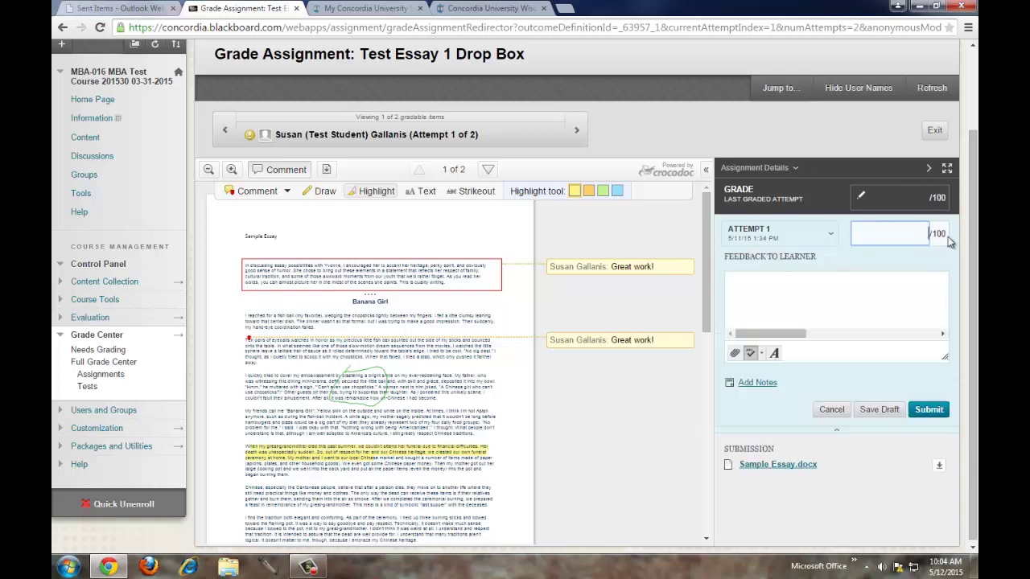
click(817, 308)
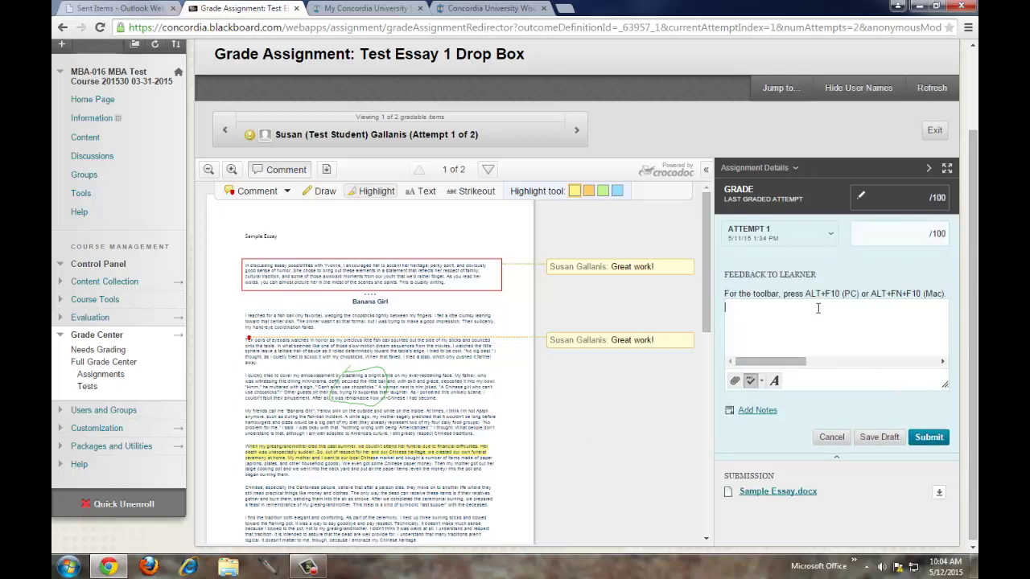
text(dsjfjkfjdjkafjlkfd;f;kfjf)
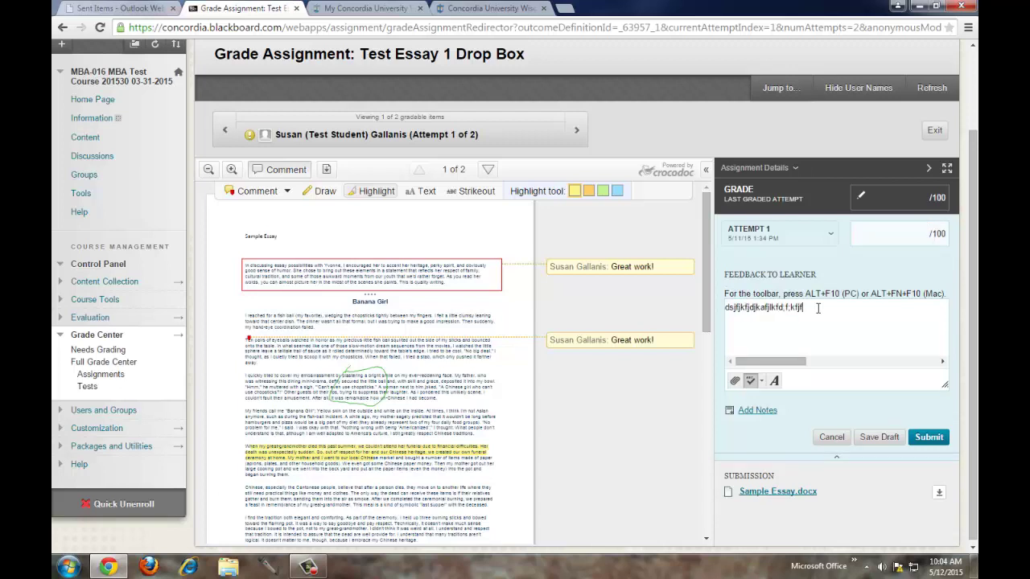
click(917, 234)
text(85)
click(931, 437)
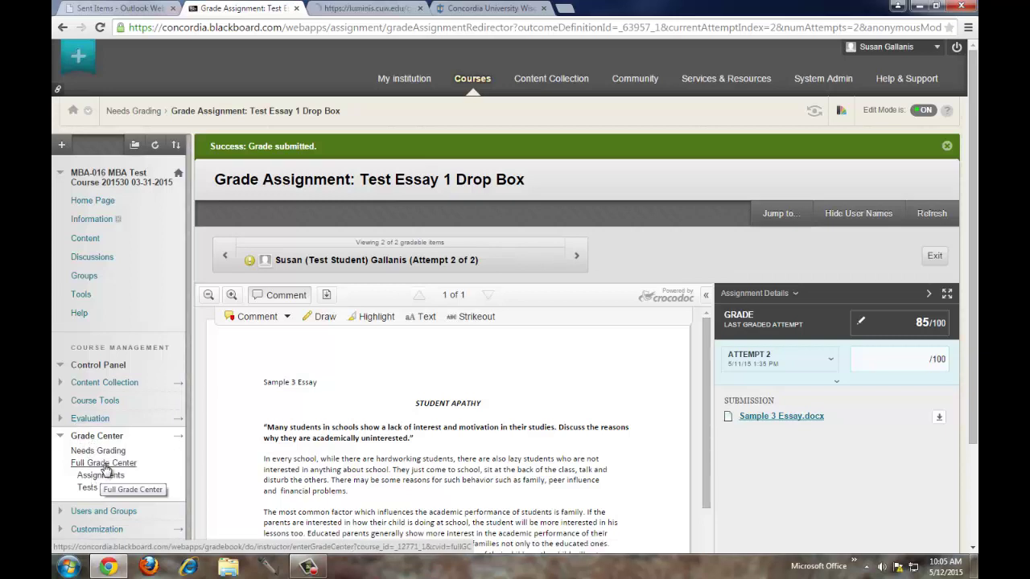
- Open the Full Grade Center, check the Icon Legend, and open the Test Essay 1 cell's options
click(105, 468)
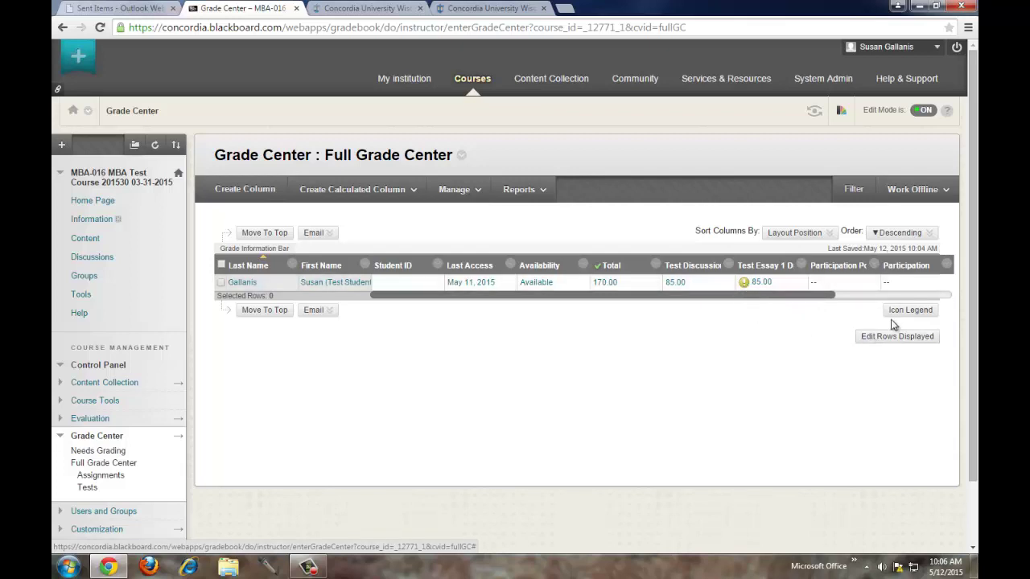
click(919, 311)
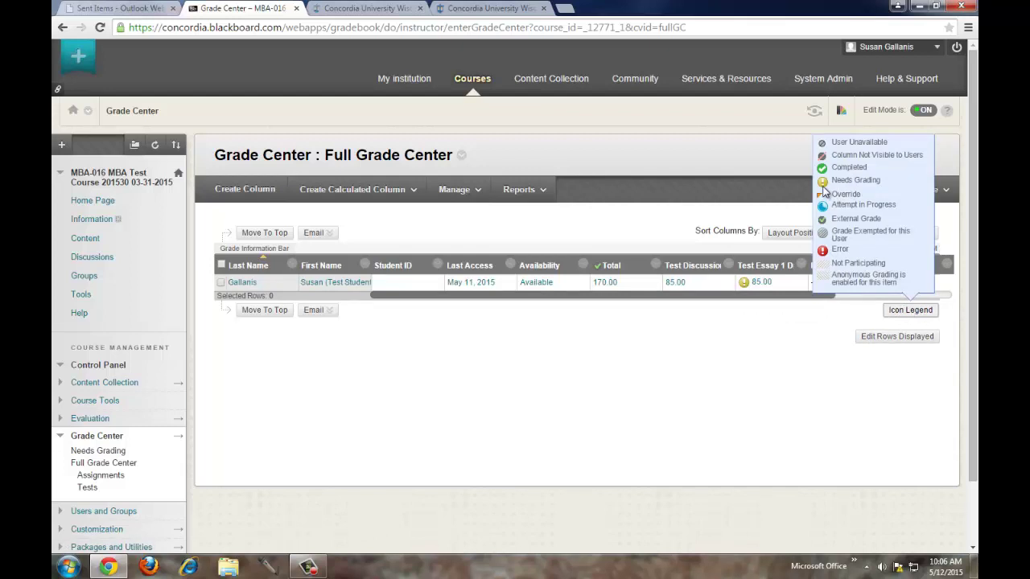
click(775, 367)
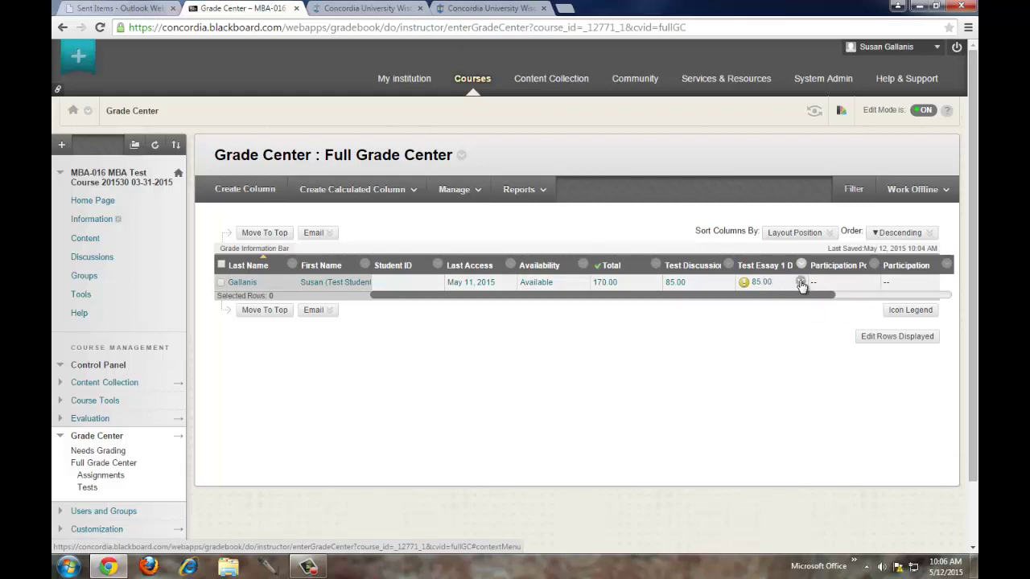
click(801, 284)
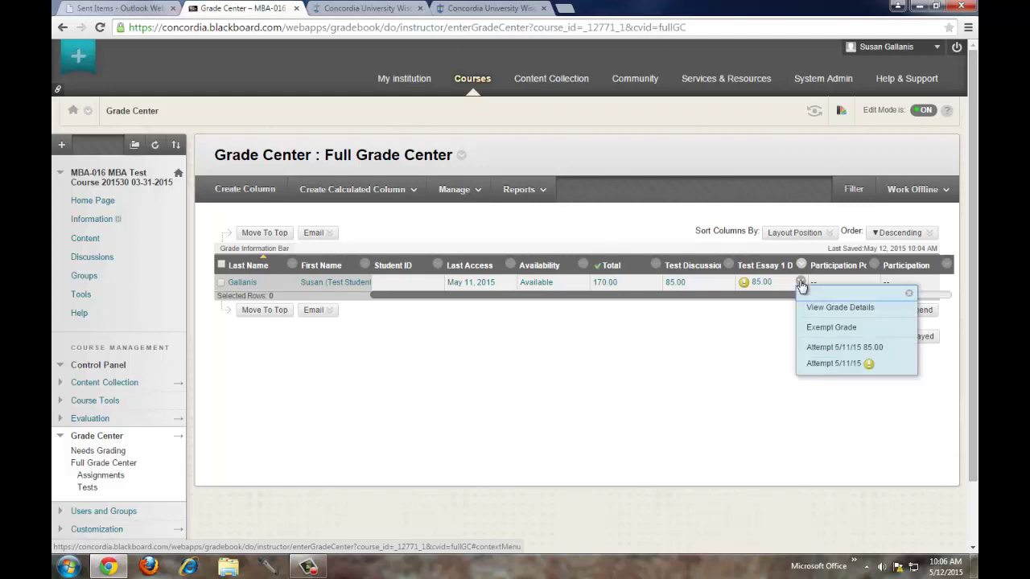
- Clear the ungraded Needs Grading attempt of Test Essay 1, keeping the 85.00 attempt
click(837, 309)
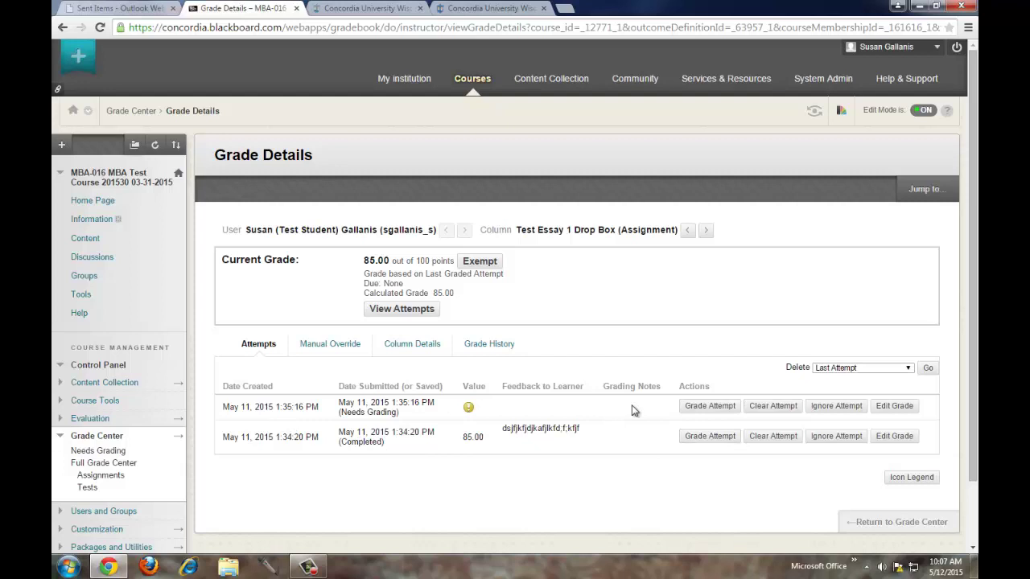
click(774, 406)
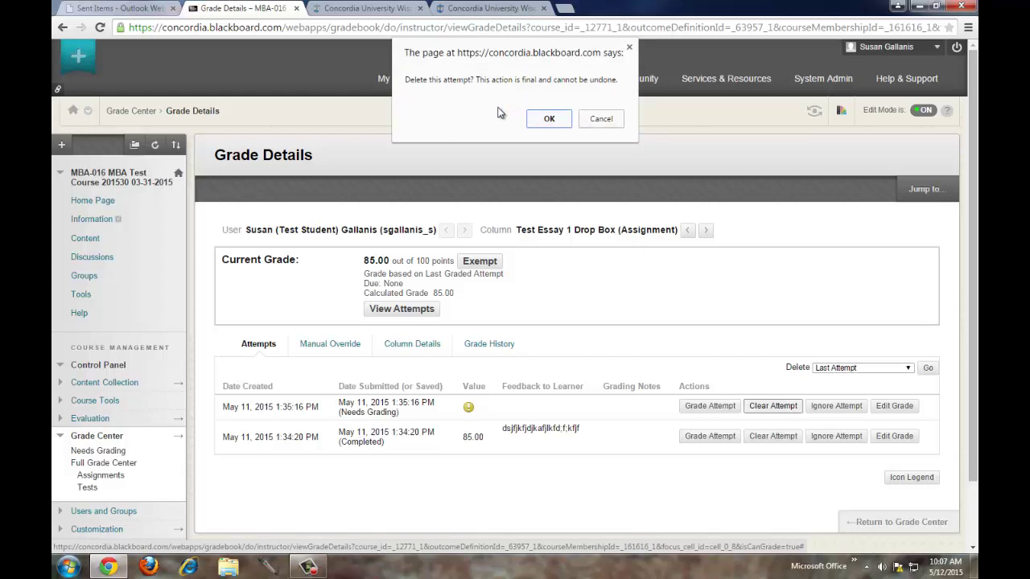
click(548, 119)
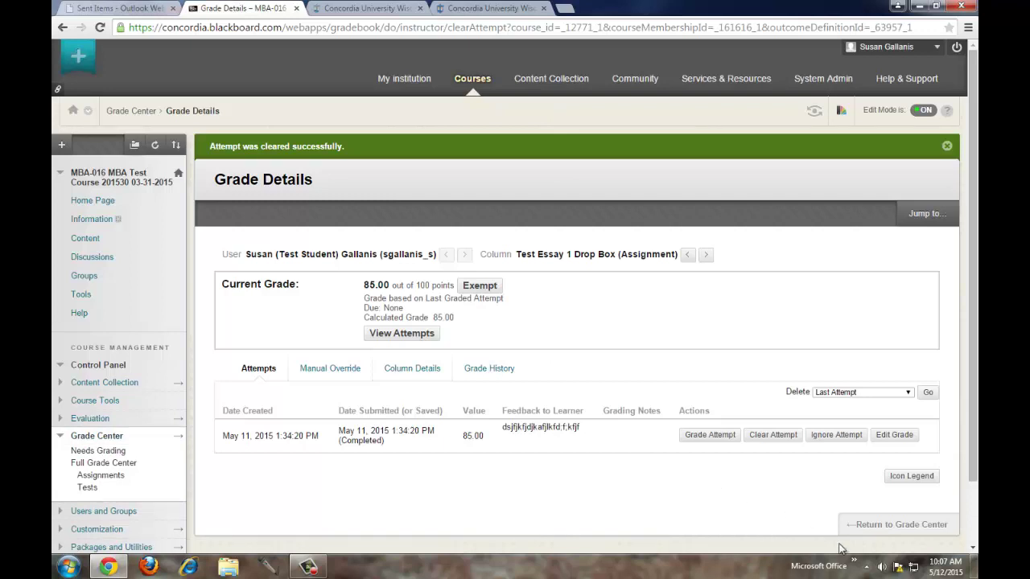
- Return to the Full Grade Center and begin a new grade column with Create Column
click(926, 530)
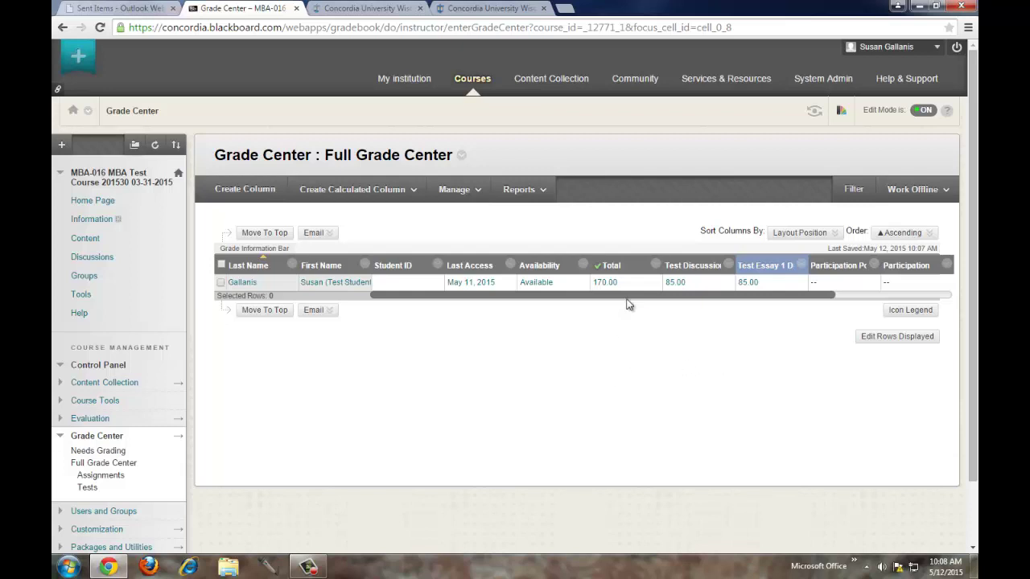
drag(627, 300, 545, 307)
click(328, 311)
click(311, 418)
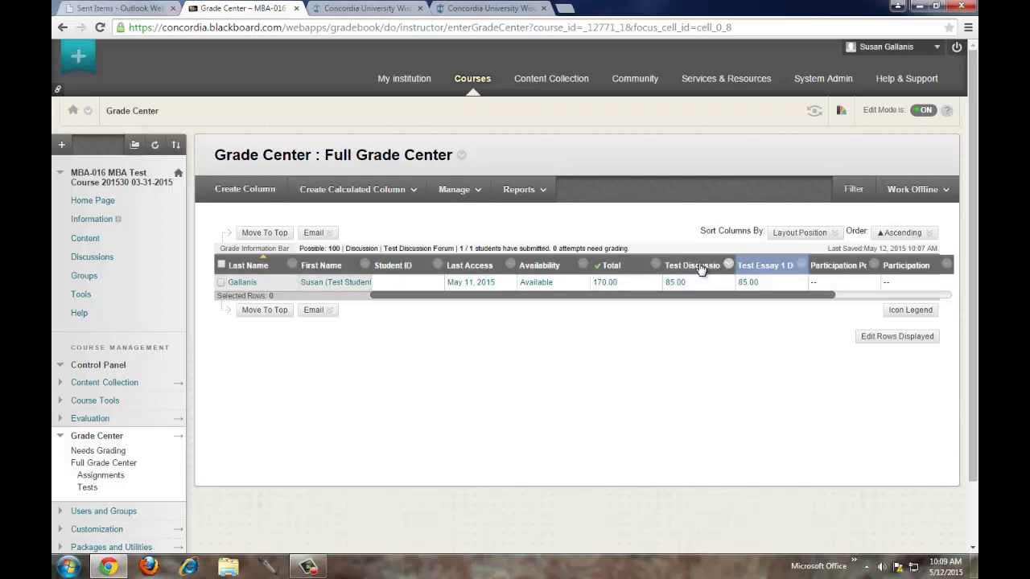
drag(777, 294, 925, 281)
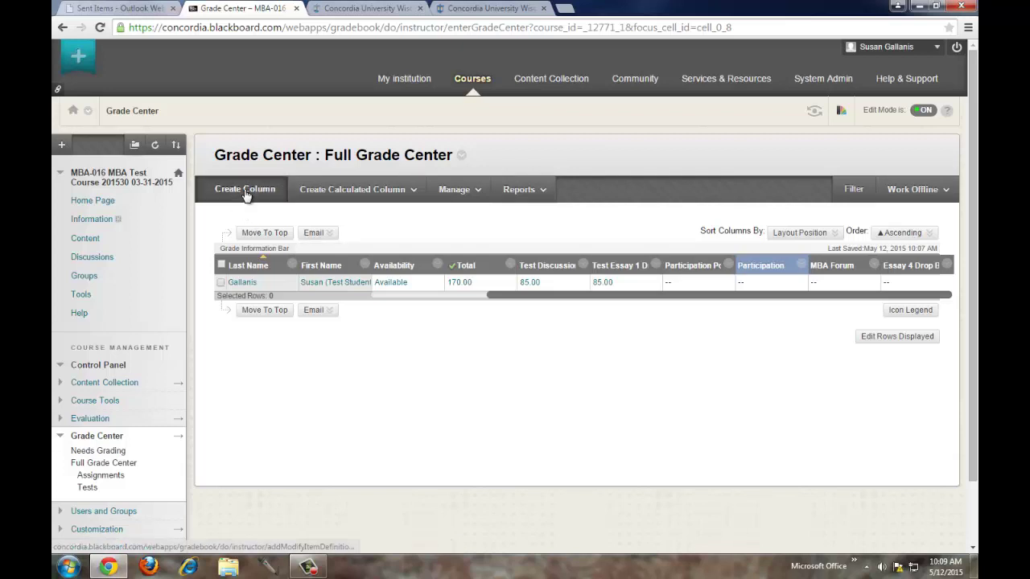
click(245, 189)
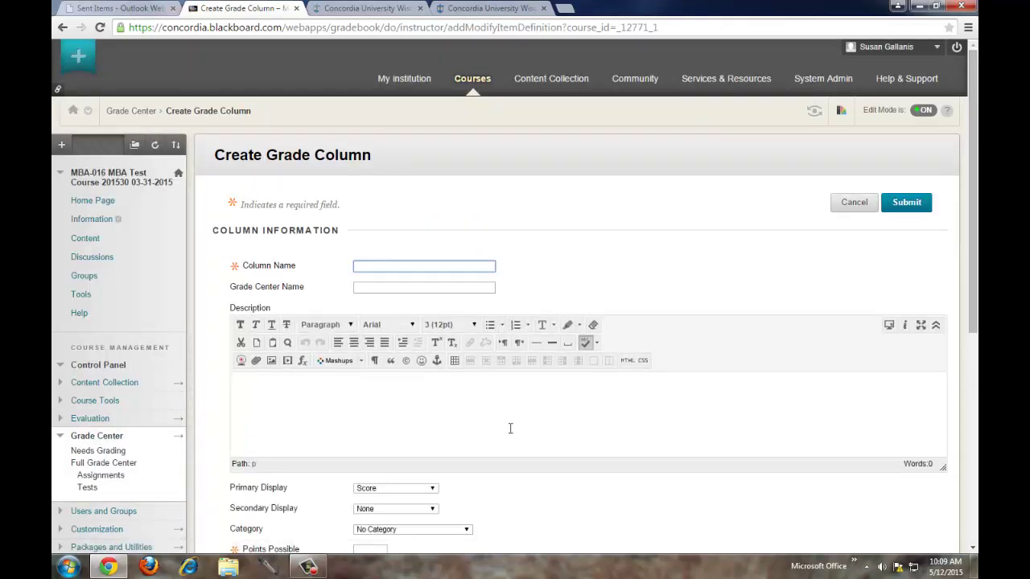
- Name the column 'Final exam', keep Score as primary display, and set 100 points possible
text(Final exam)
drag(974, 234, 974, 304)
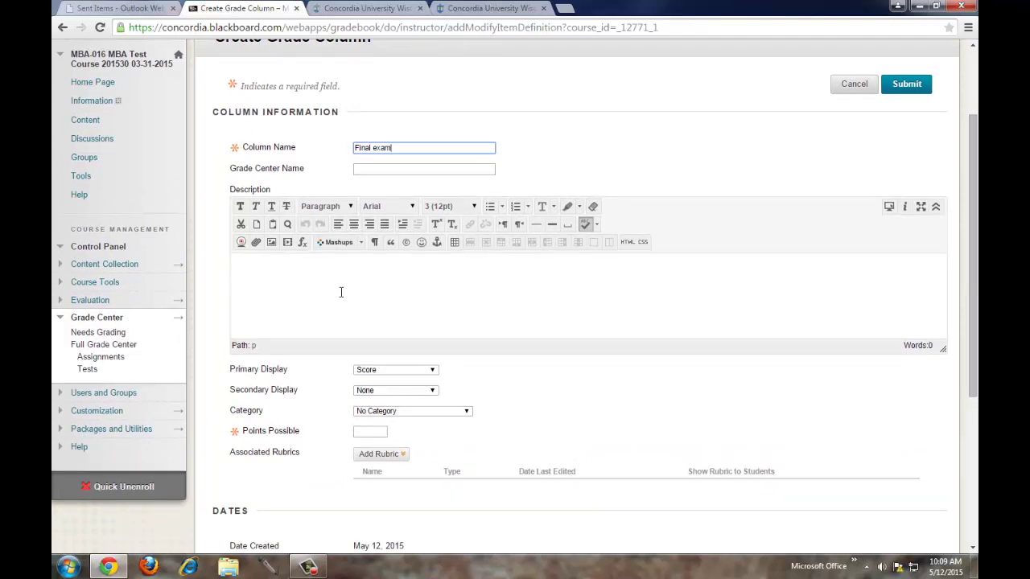
click(378, 371)
click(378, 373)
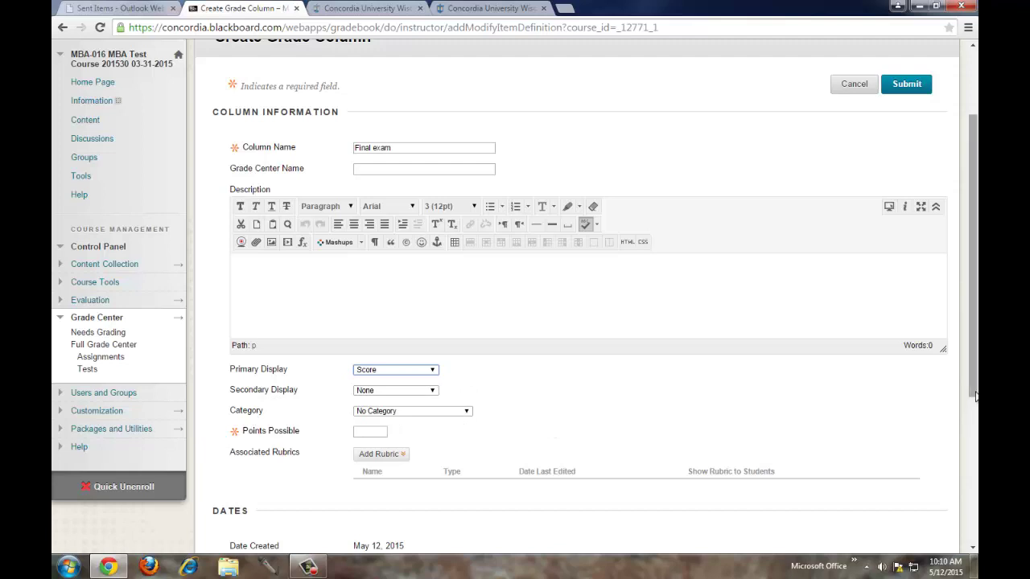
scroll(974, 392, down, 1)
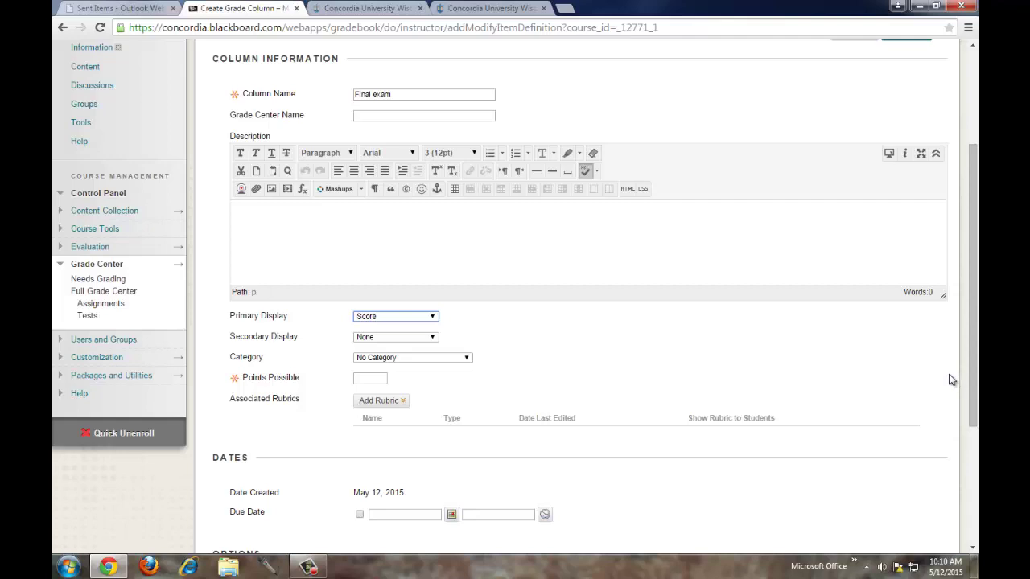
scroll(974, 393, down, 1)
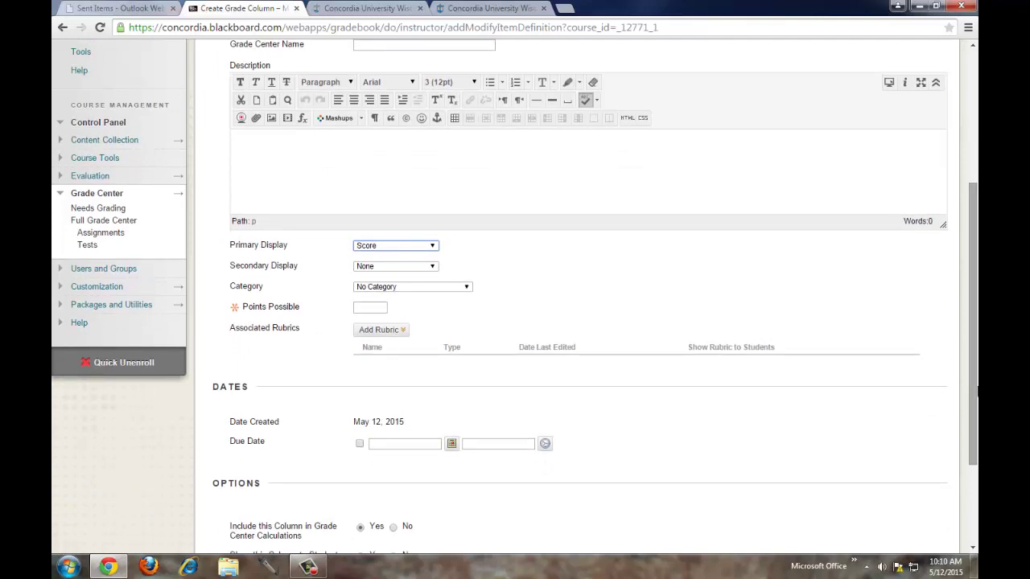
click(361, 308)
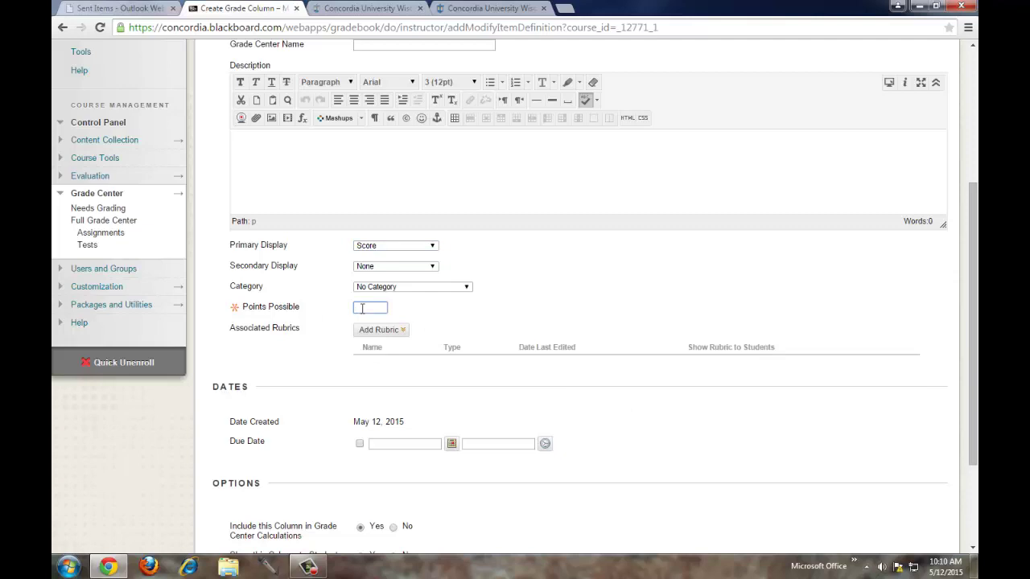
text(100)
click(563, 332)
scroll(673, 329, down, 2)
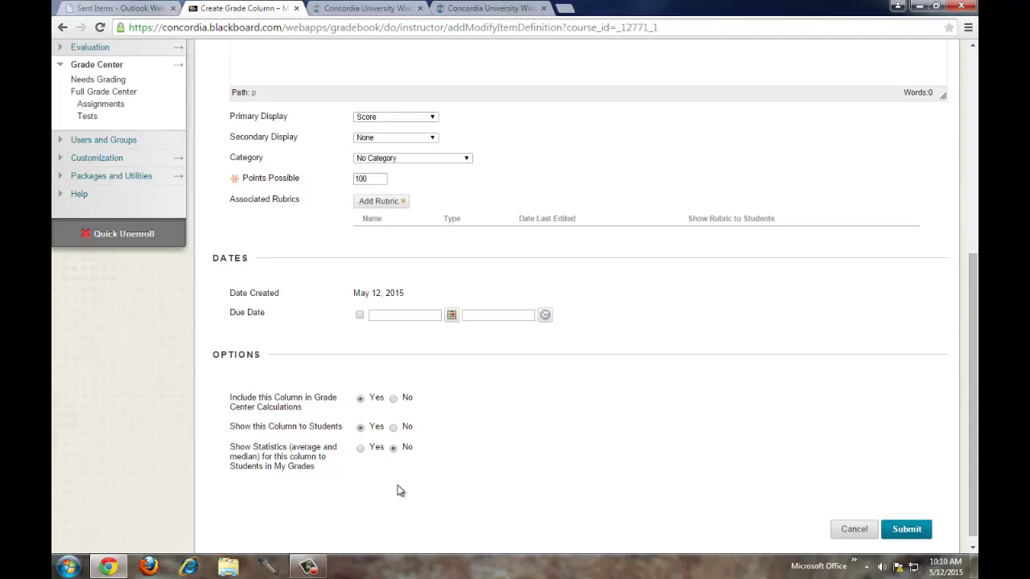
- Submit the Final exam column and enter 90 as the test student's Final exam grade
click(907, 529)
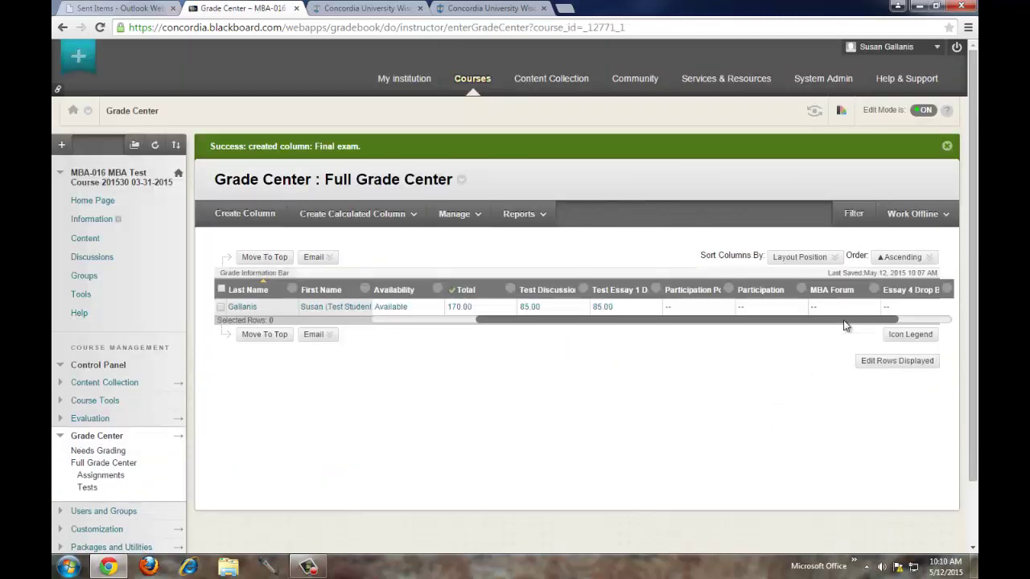
drag(845, 321, 921, 323)
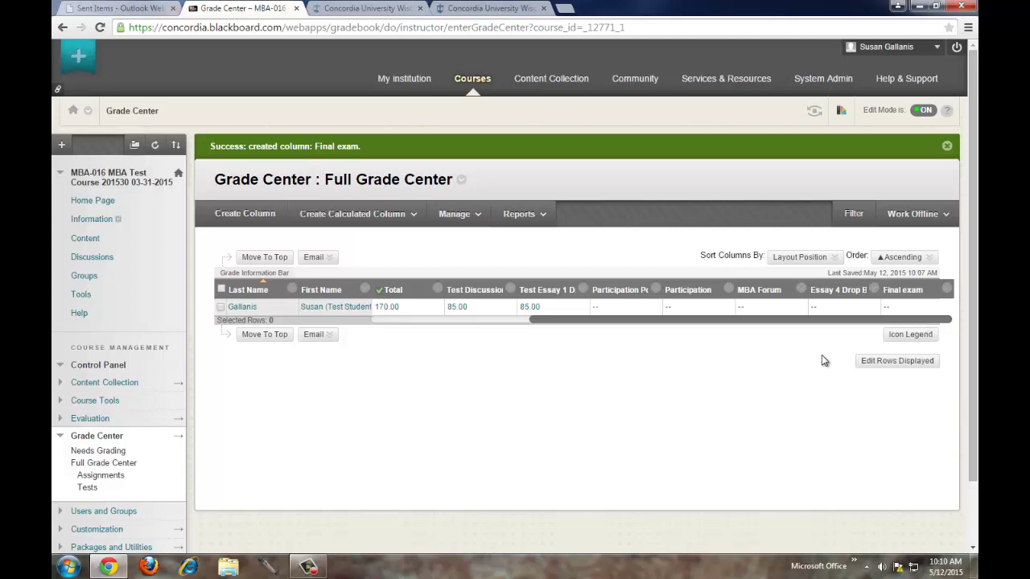
mouse_move(906, 295)
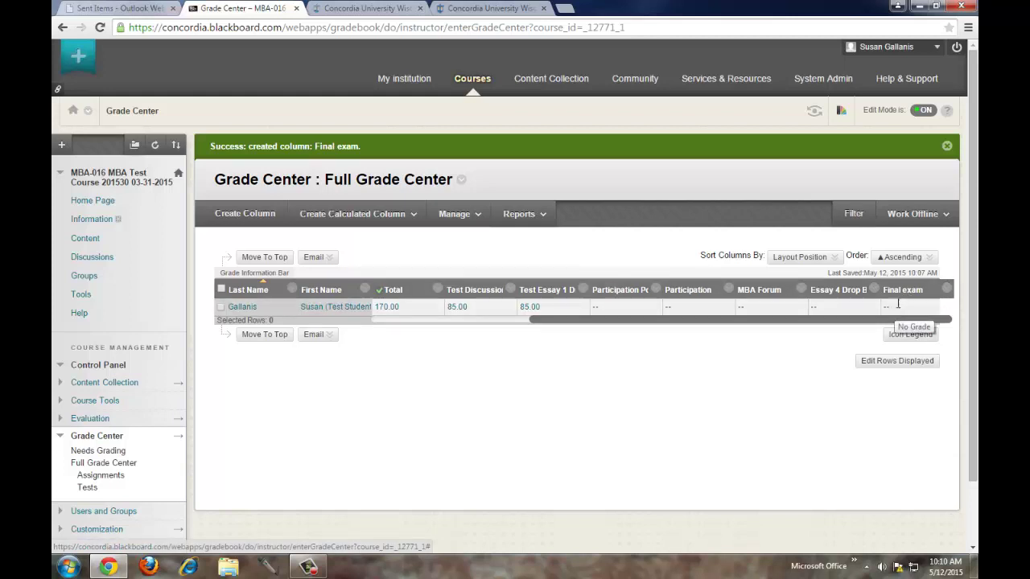
click(900, 309)
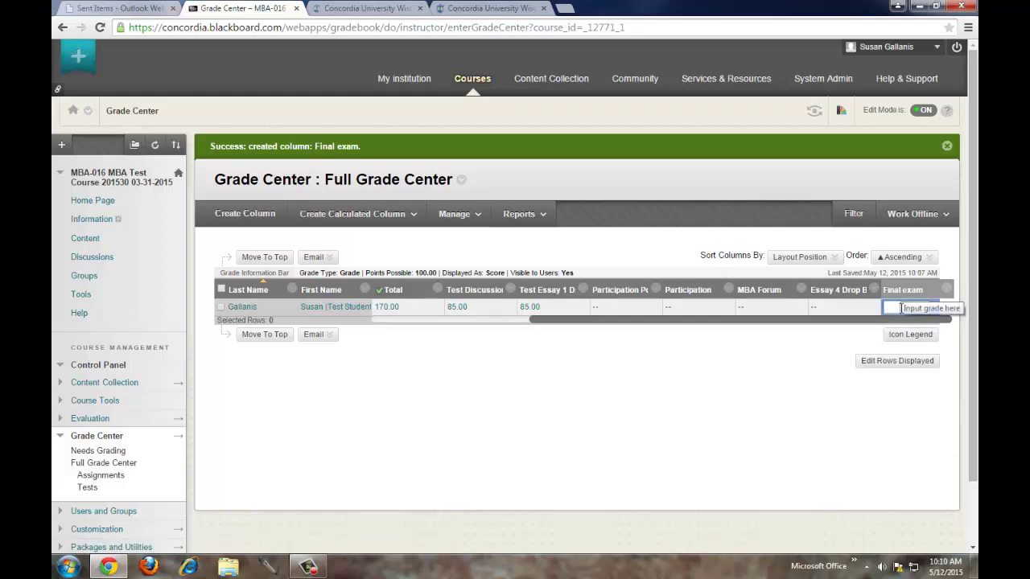
text(90)
key(Return)
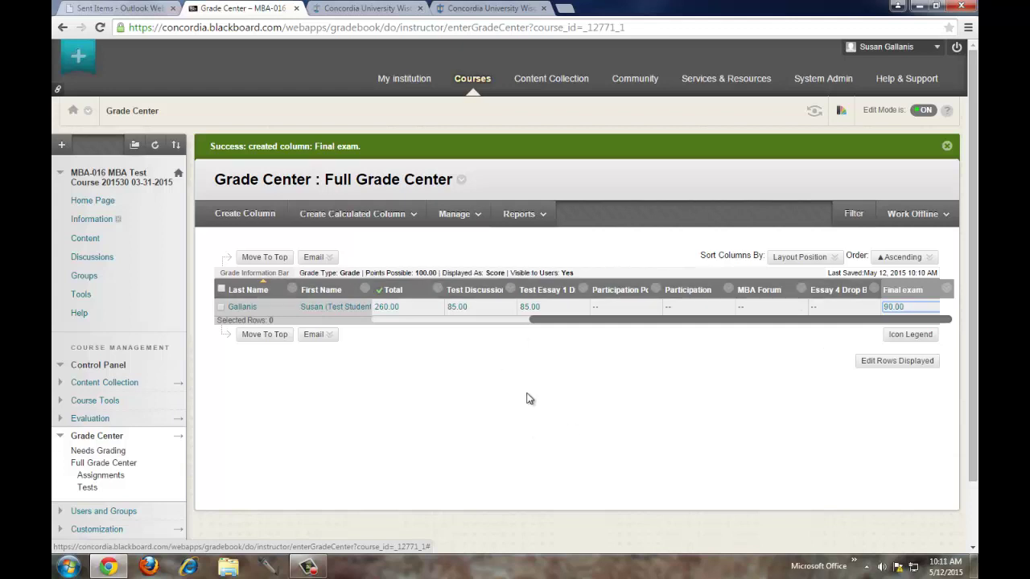
- In Column Organization, move Final exam to just below Total
click(459, 219)
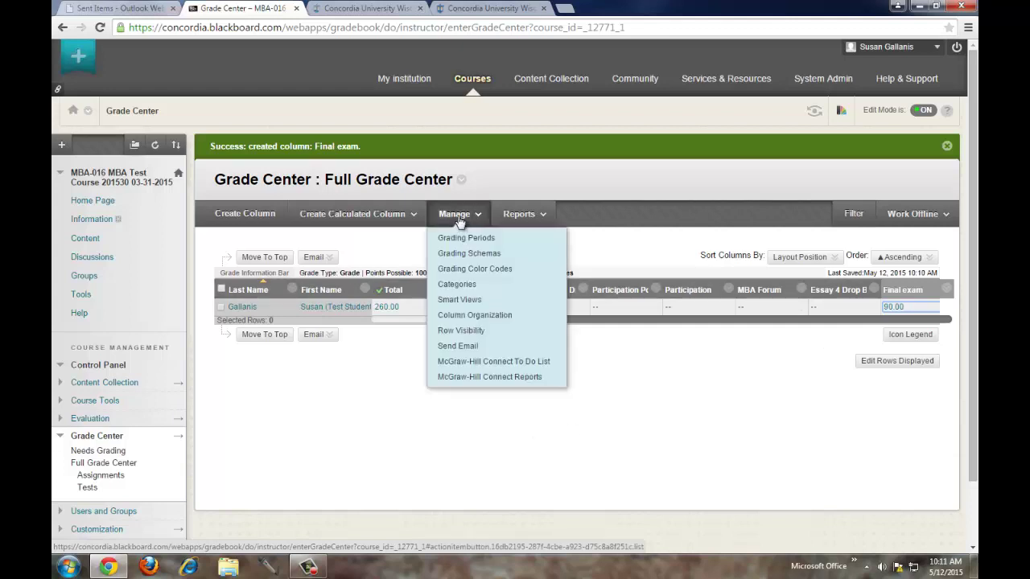
click(474, 316)
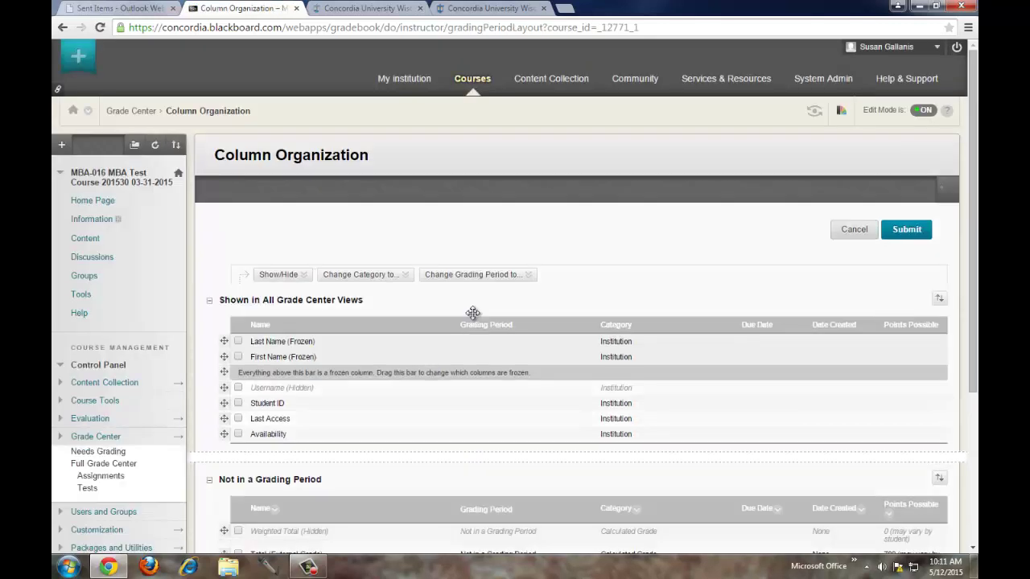
drag(974, 170, 977, 342)
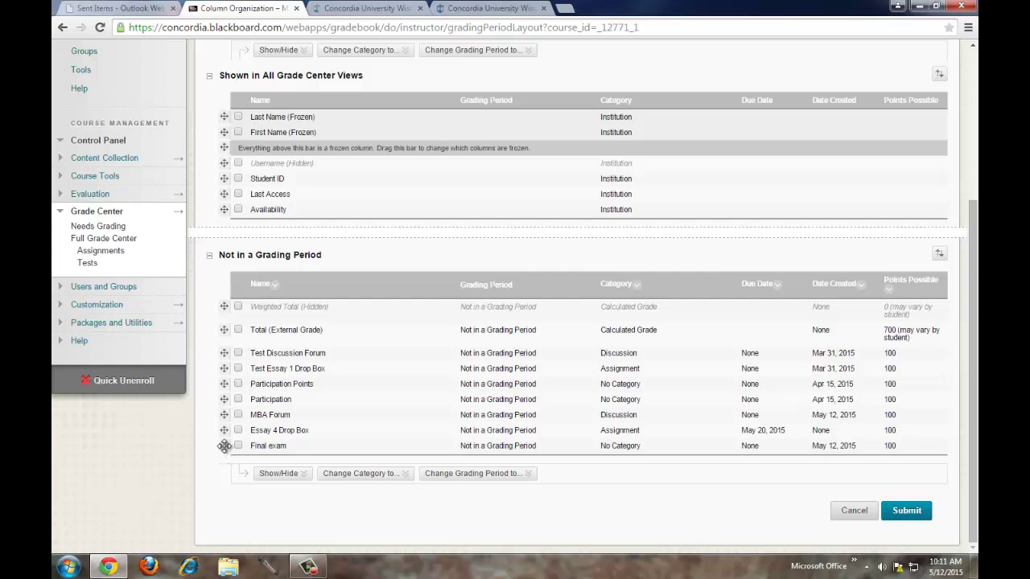
drag(225, 447, 232, 348)
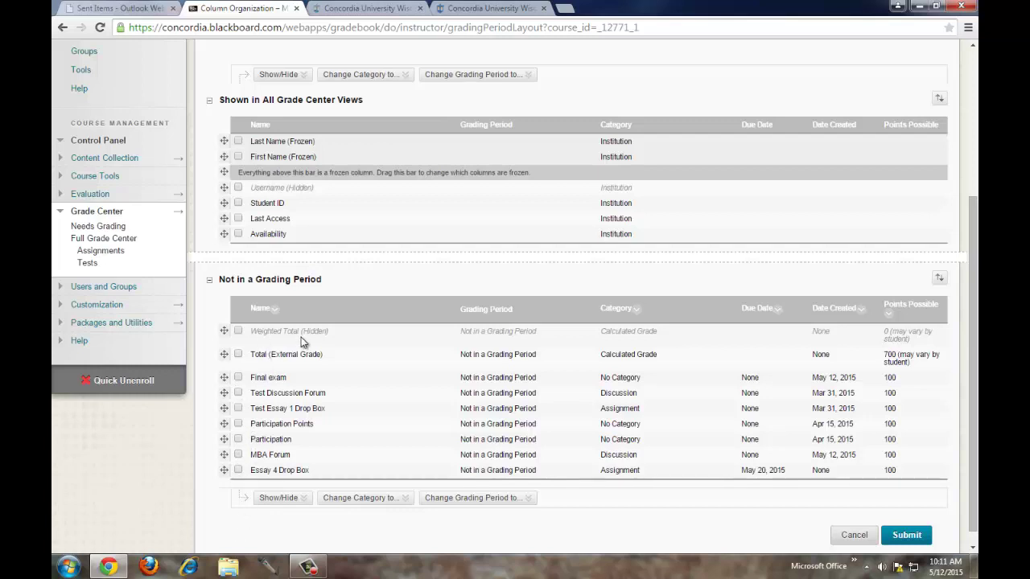
- Show the hidden Weighted Total column and save the column organization
click(239, 330)
click(276, 498)
click(278, 505)
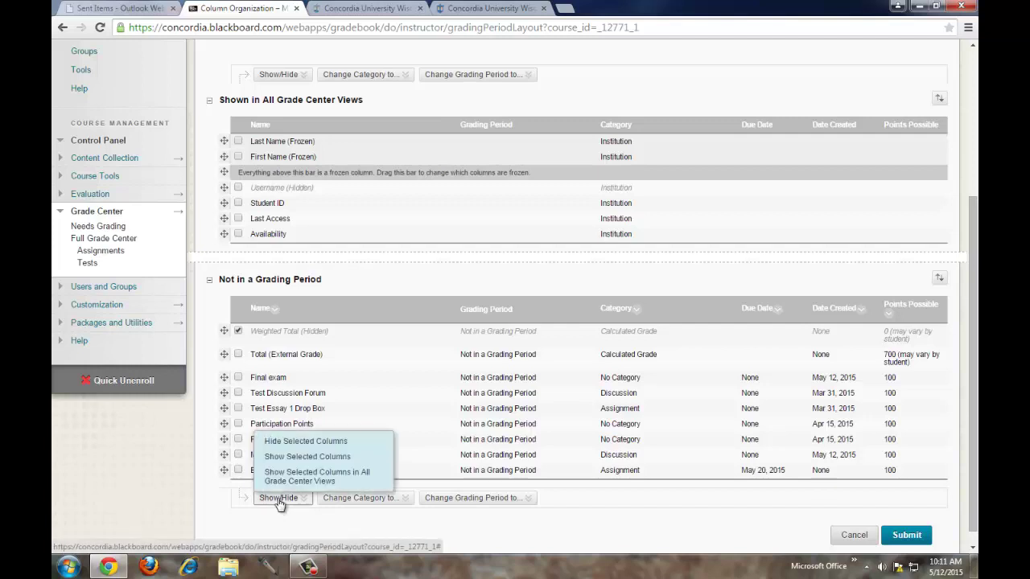
click(292, 457)
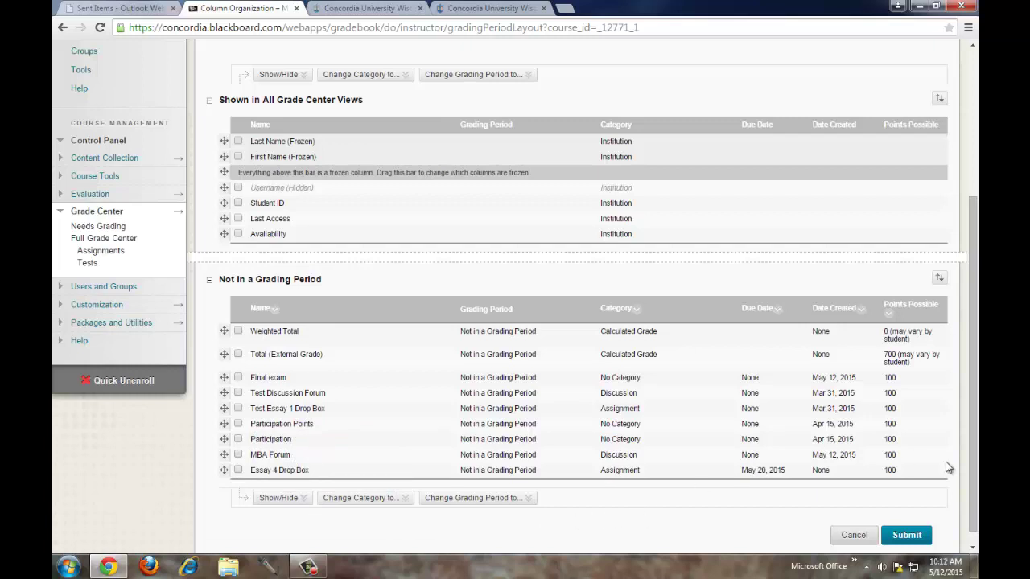
click(915, 537)
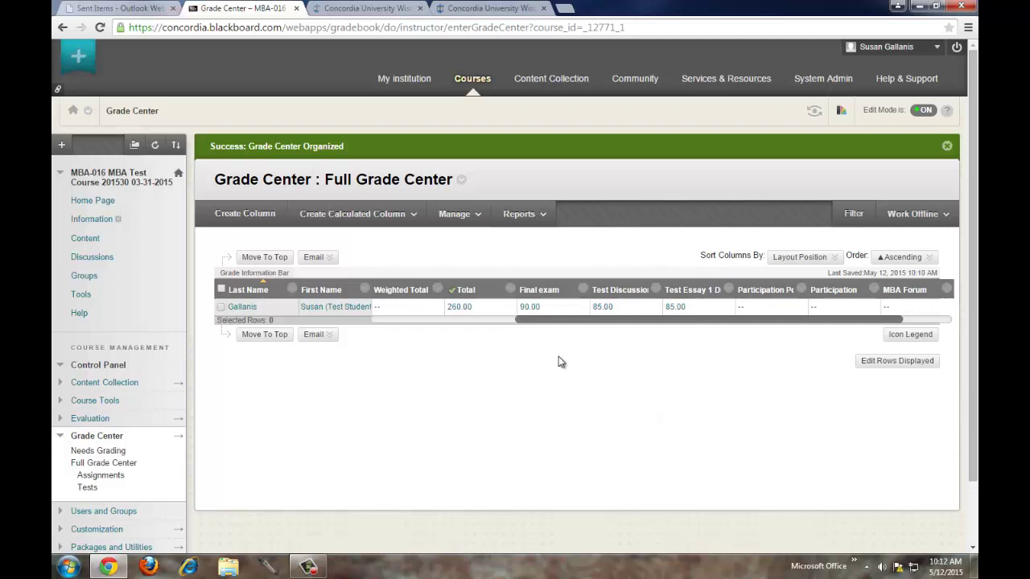
- Expand the Control Panel's Customization menu
drag(767, 322, 725, 324)
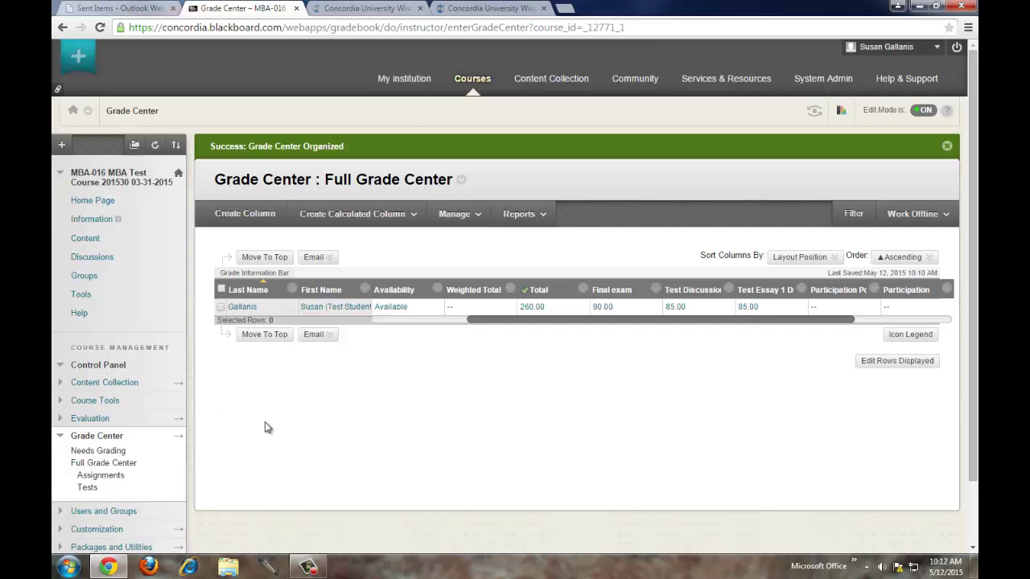
scroll(266, 423, down, 2)
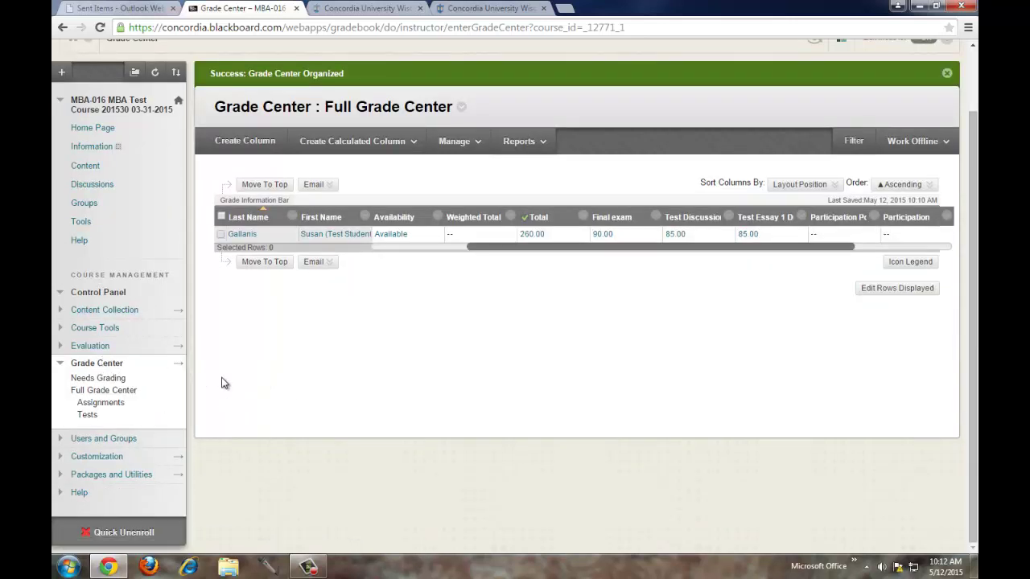
click(102, 457)
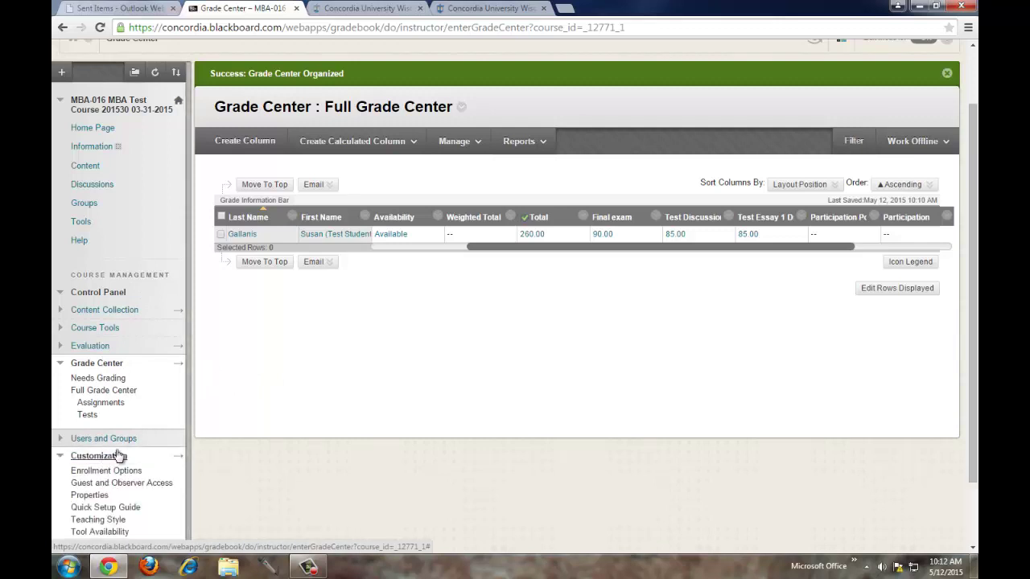
scroll(140, 420, down, 2)
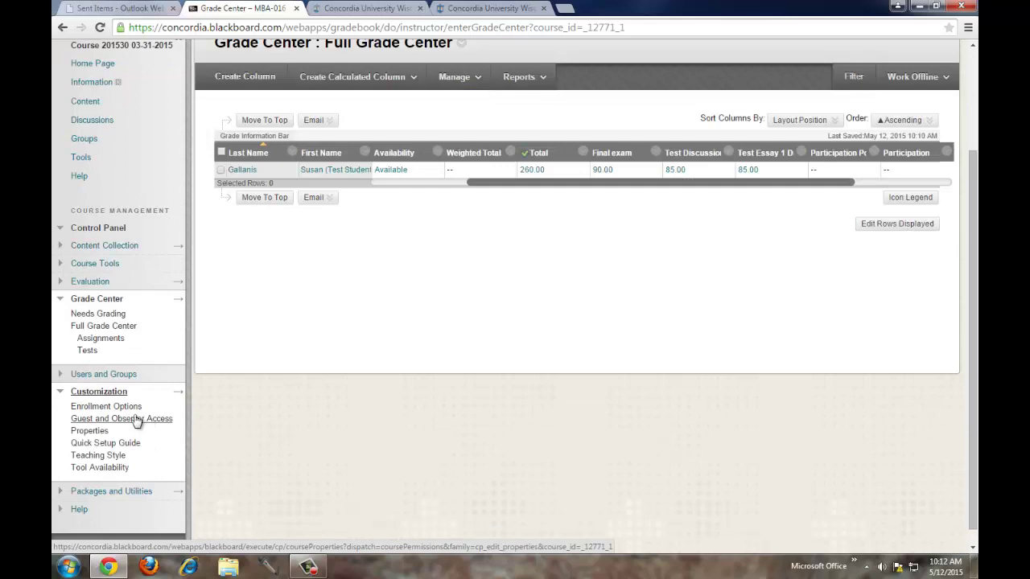
- Set Make Course Available to No in course Properties and submit
click(89, 433)
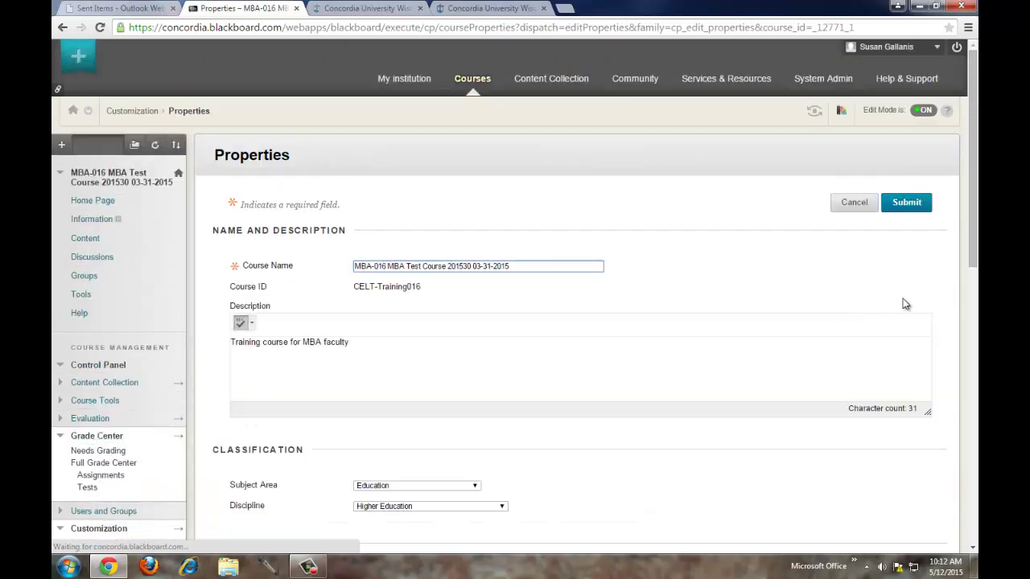
drag(971, 207, 845, 325)
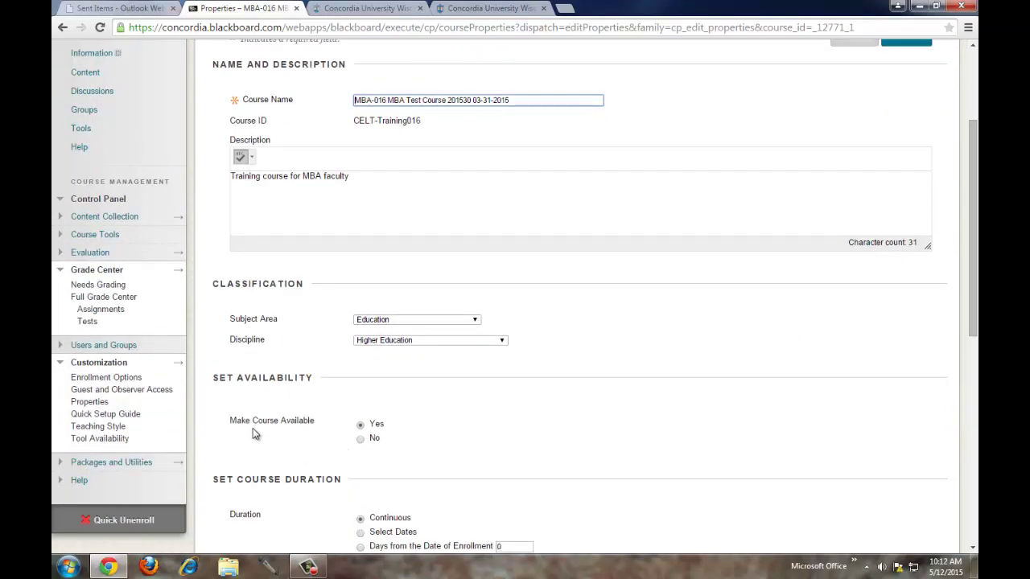
click(361, 438)
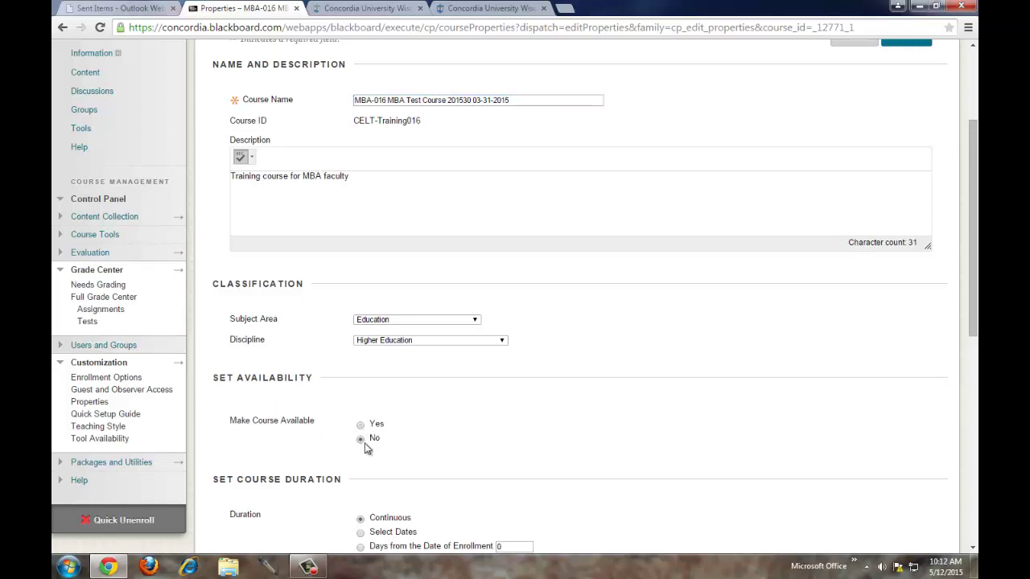
click(360, 425)
scroll(574, 450, down, 6)
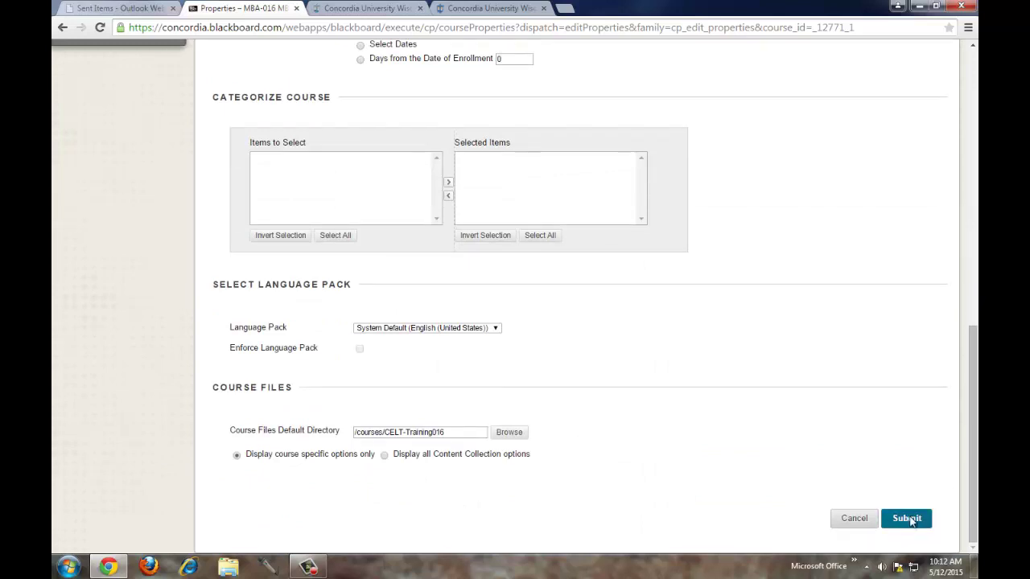
click(908, 519)
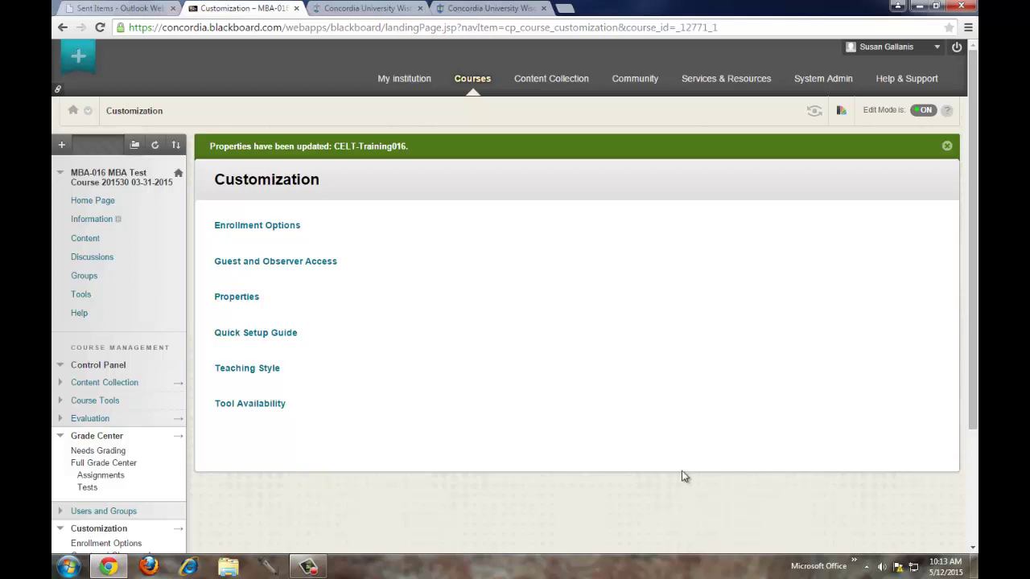
- Open the course Content area, switch Edit Mode off to preview, then back on
click(86, 239)
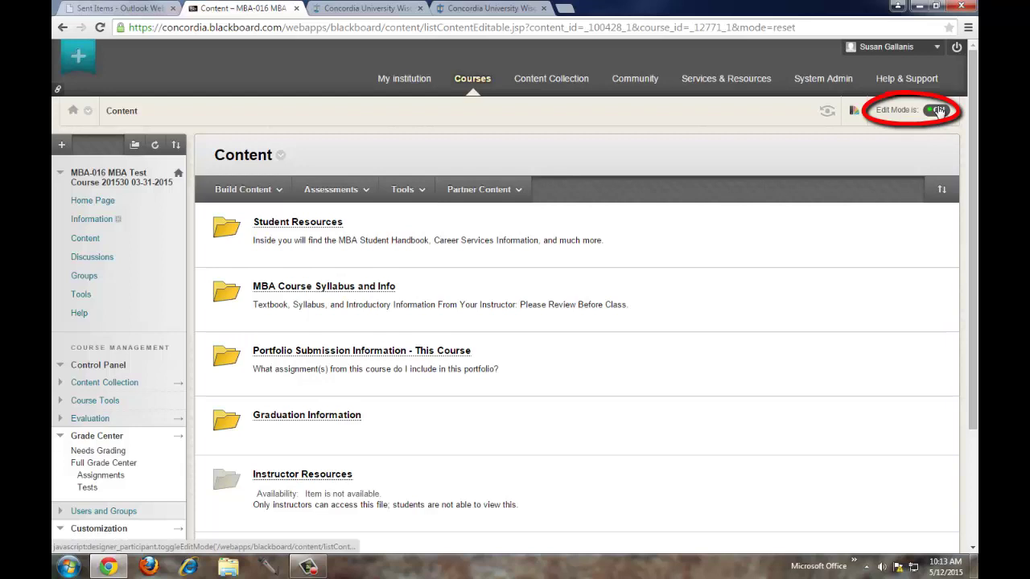
click(939, 110)
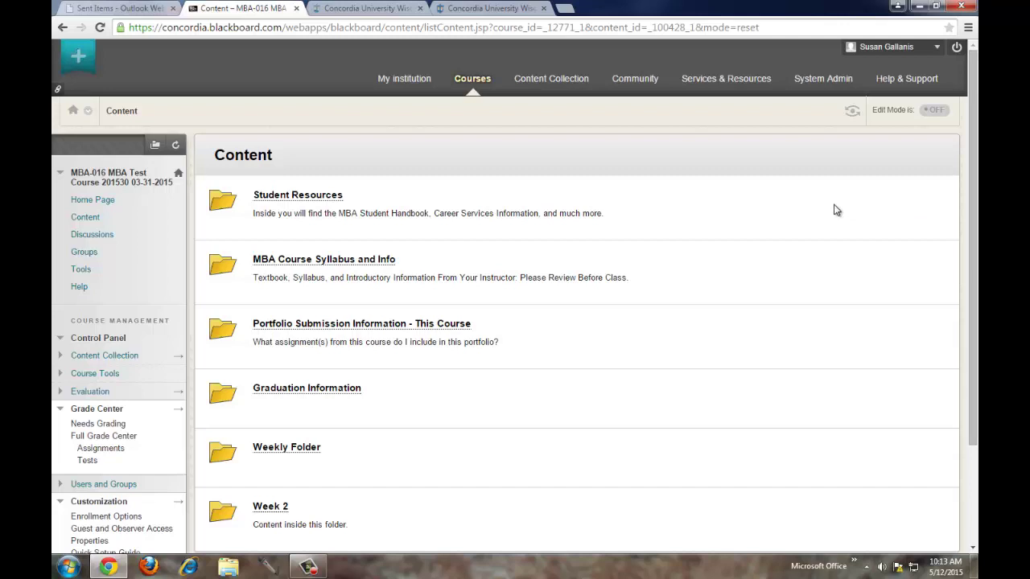
click(936, 113)
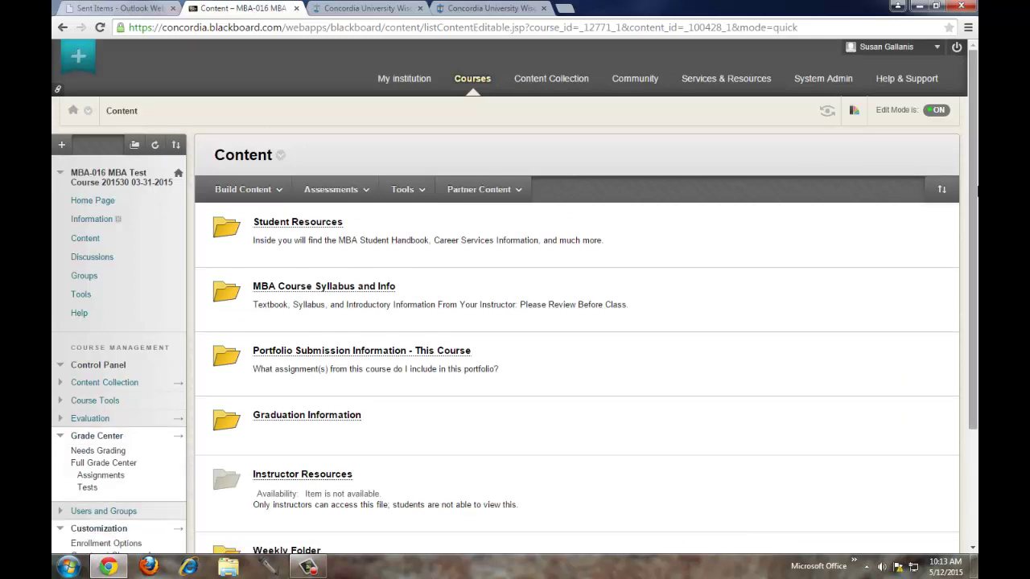
drag(974, 193, 976, 278)
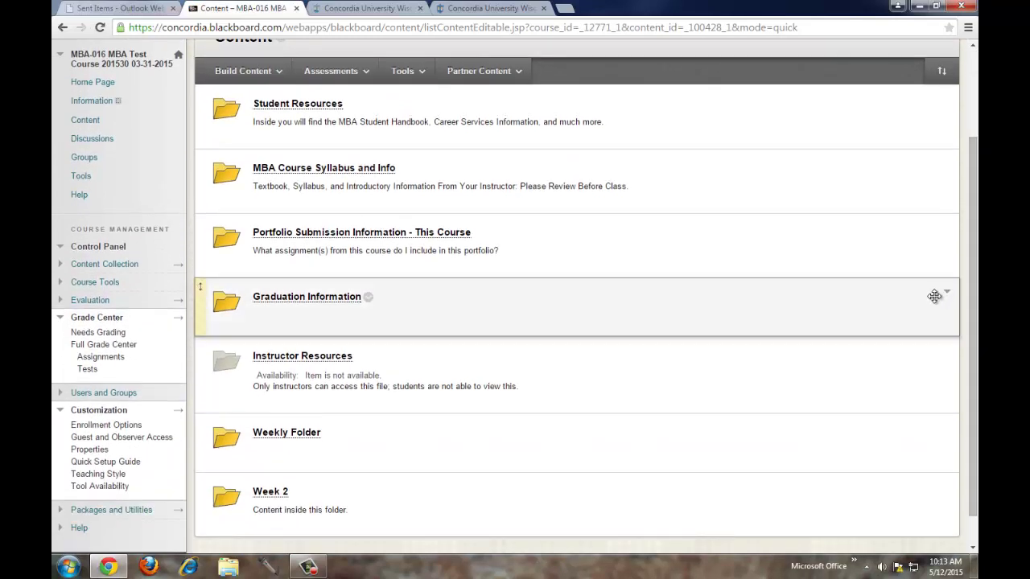